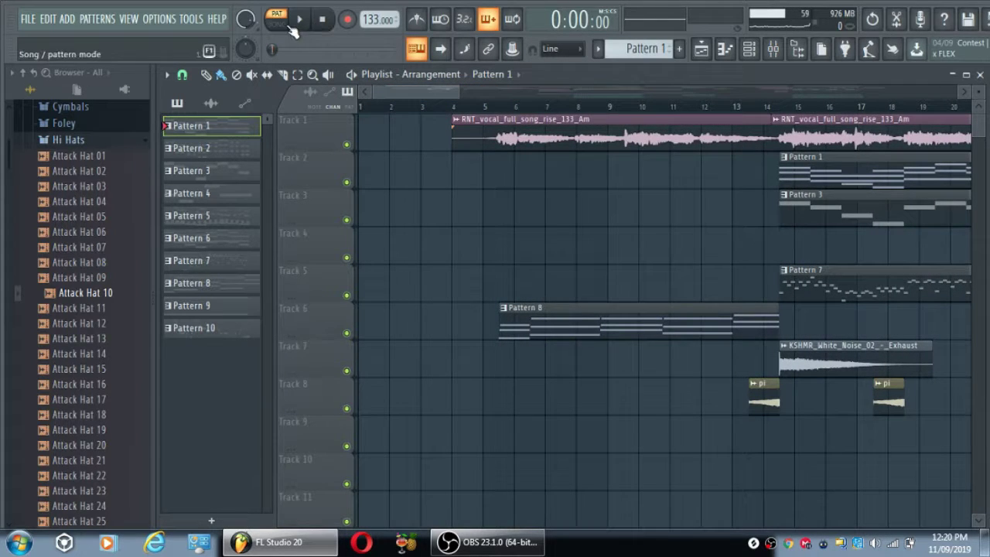
# Solo the vocal on Track 1 and play the song from bar 4
pyautogui.rightClick(347, 145)
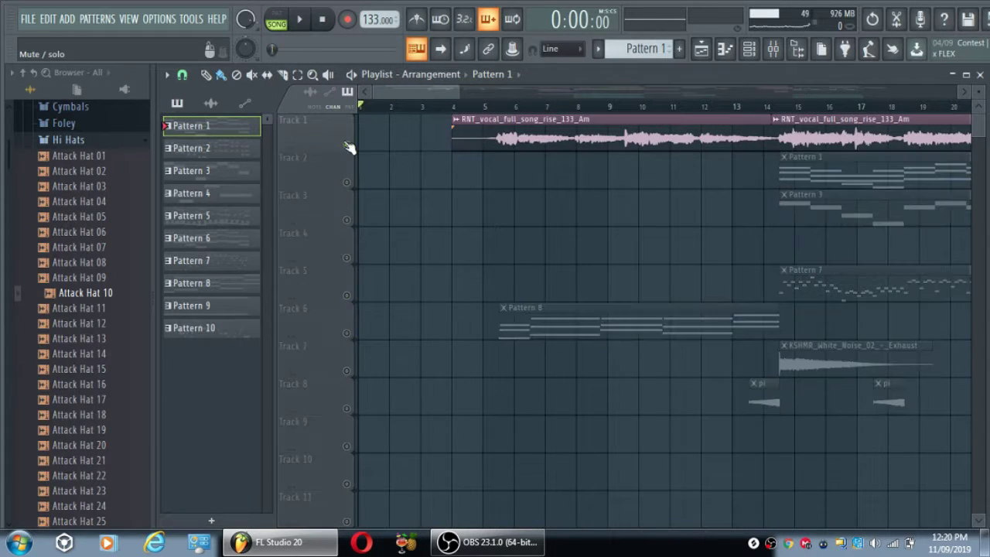
pyautogui.click(460, 109)
pyautogui.press('space')
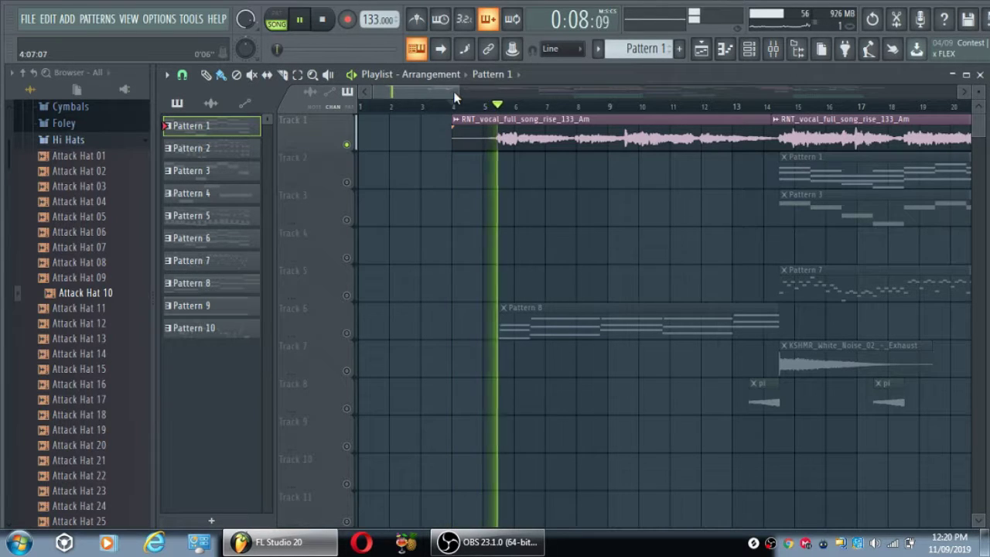
pyautogui.moveTo(453, 93); pyautogui.dragTo(462, 92)
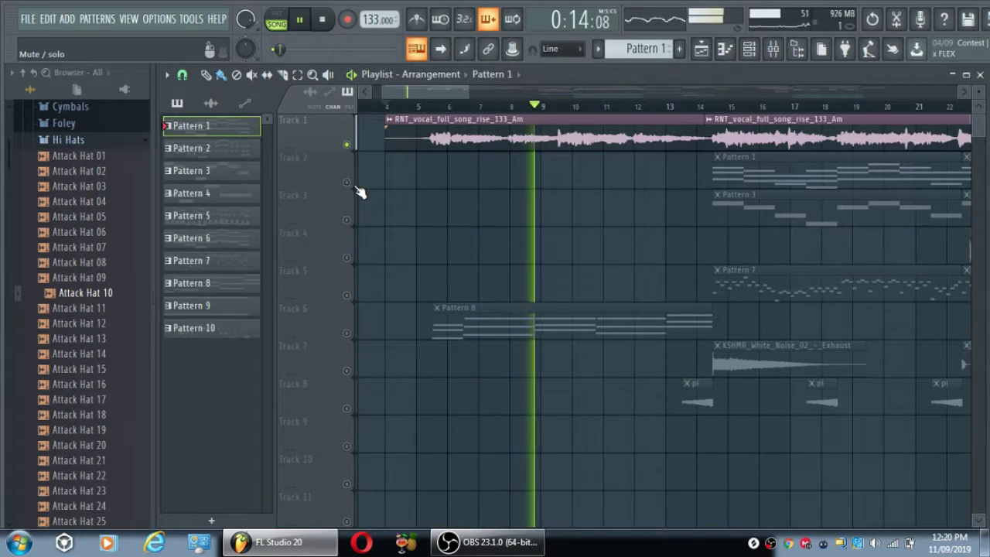
pyautogui.press('space')
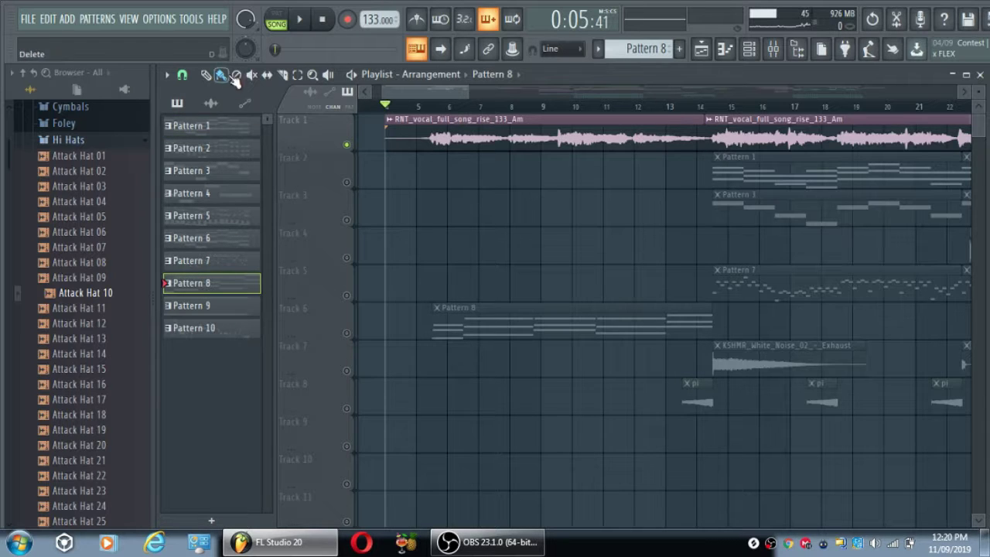
# Examine the FL Keys chord notes of Pattern 8 in the piano roll in pattern mode
pyautogui.click(276, 22)
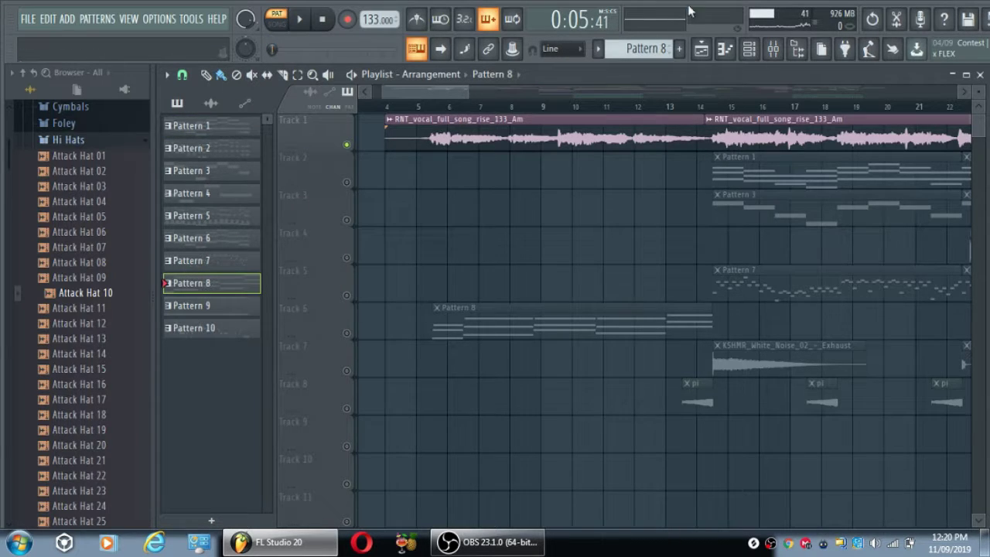
pyautogui.click(756, 54)
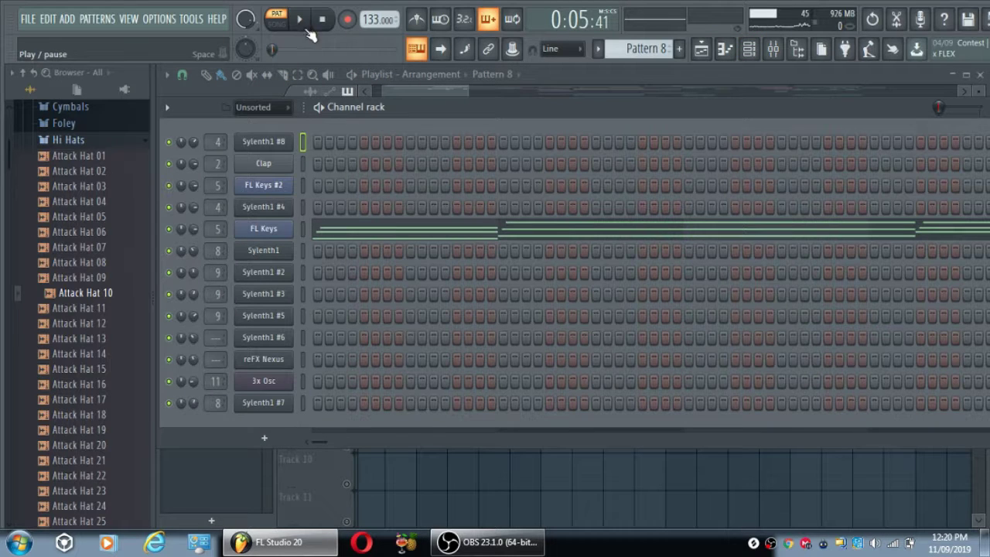
pyautogui.click(369, 232)
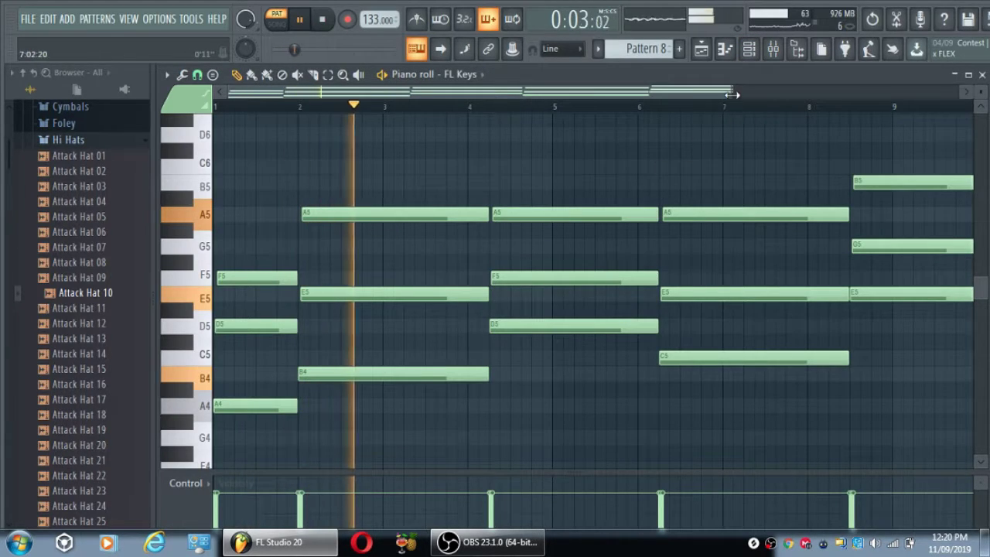
pyautogui.moveTo(731, 92); pyautogui.dragTo(768, 91)
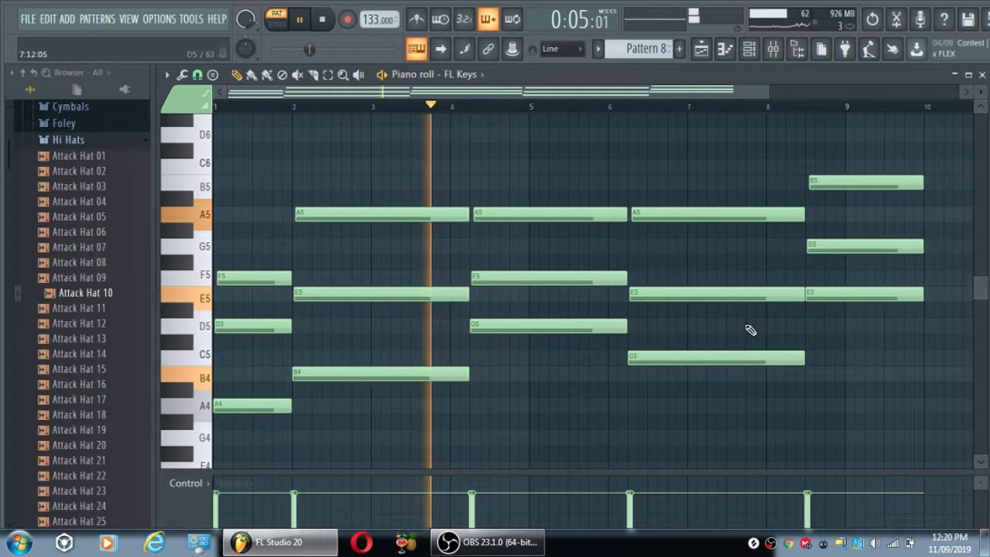
pyautogui.scroll(-3, 849, 348)
pyautogui.scroll(3, 849, 348)
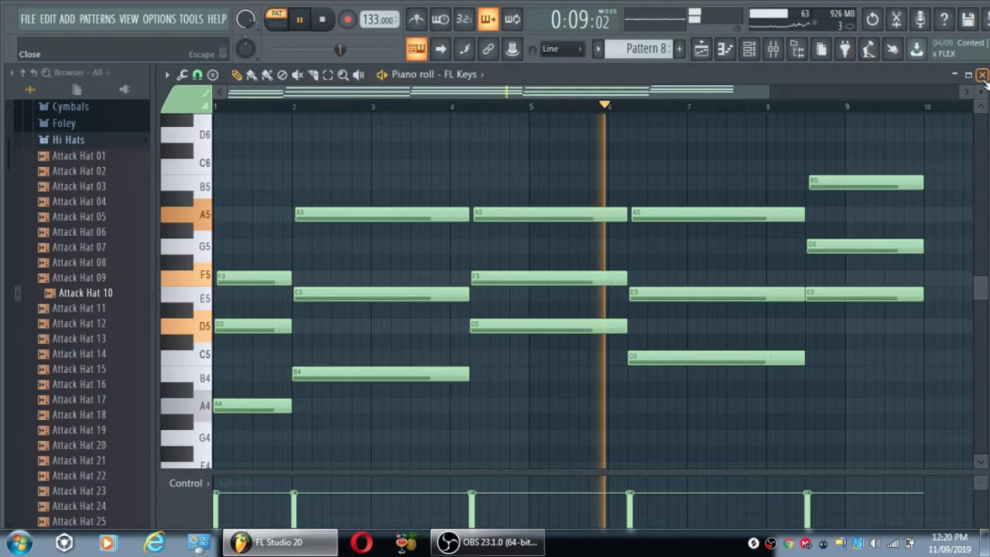
pyautogui.click(982, 74)
pyautogui.click(752, 51)
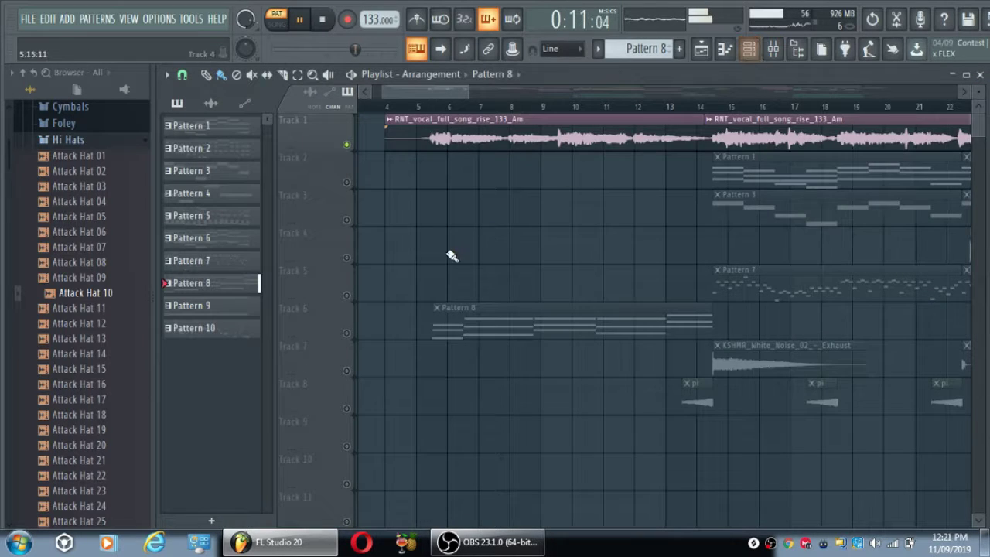
# Unmute Track 6 and play the Pattern 8 chords together with the vocal from bar 5 in song mode
pyautogui.click(347, 333)
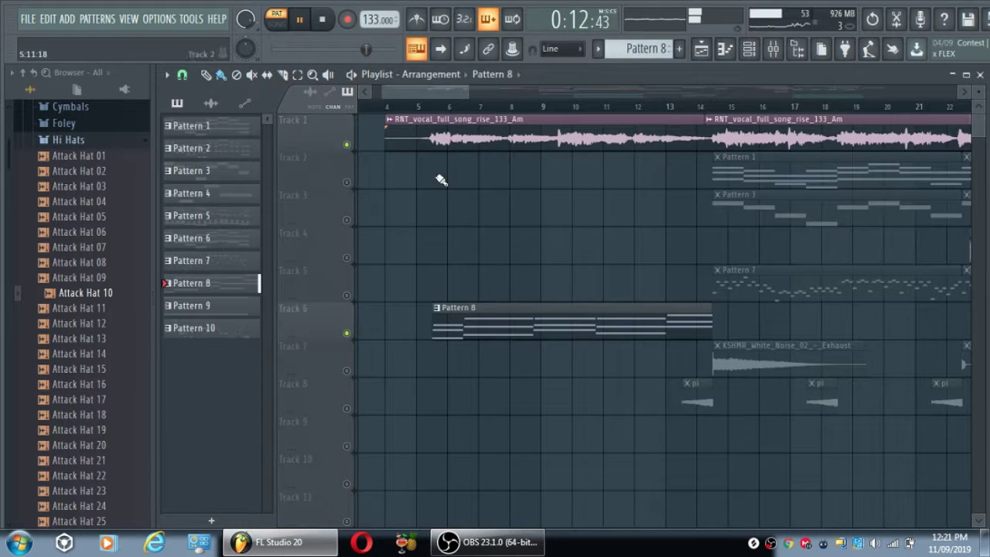
pyautogui.click(494, 107)
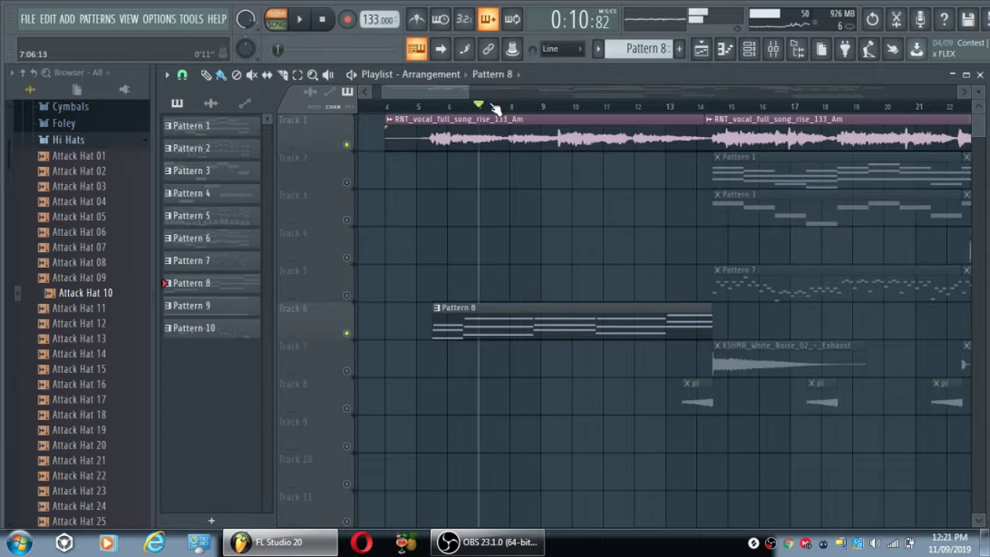
pyautogui.click(418, 108)
pyautogui.press('space')
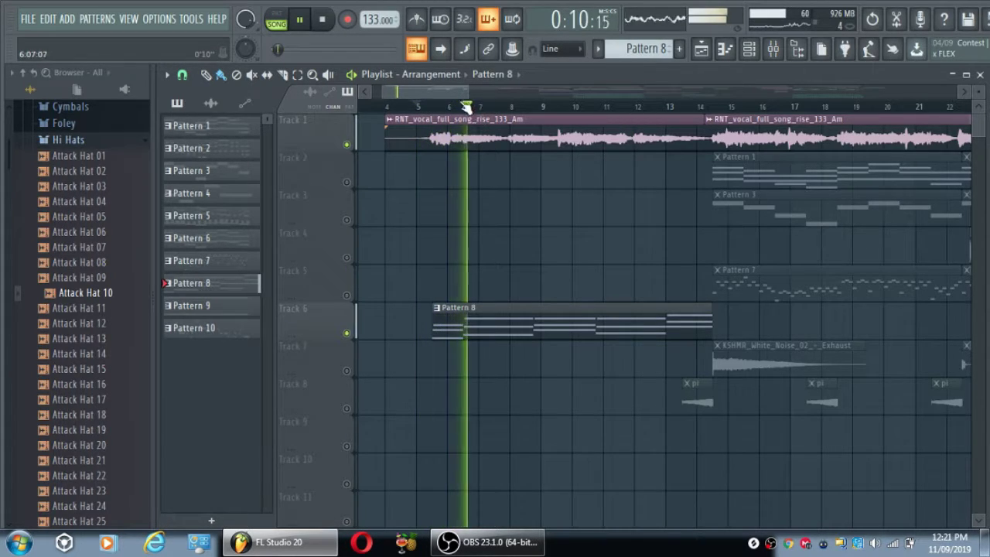
pyautogui.moveTo(453, 96); pyautogui.dragTo(458, 97)
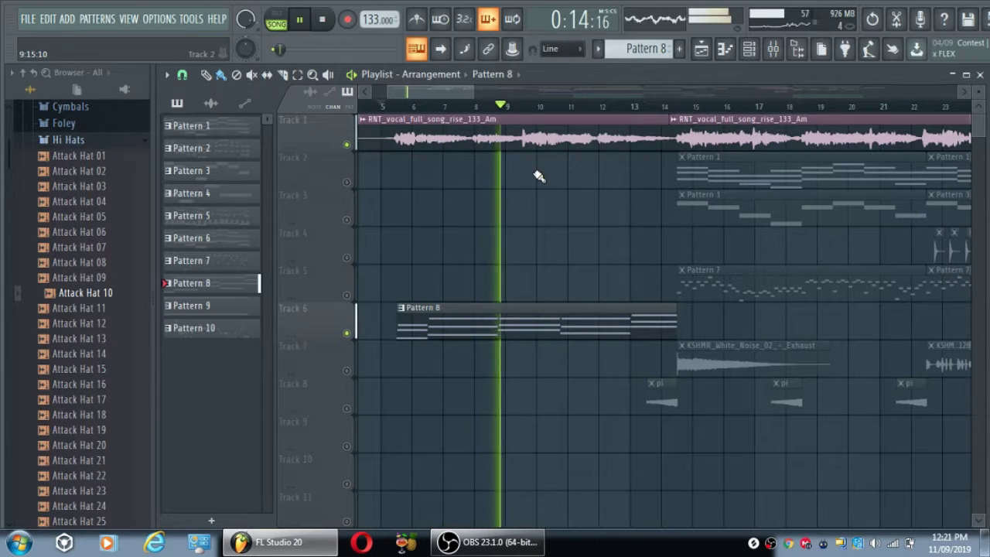
pyautogui.moveTo(463, 93)
pyautogui.mouseDown()
pyautogui.moveTo(472, 94)
pyautogui.moveTo(458, 96)
pyautogui.mouseUp()
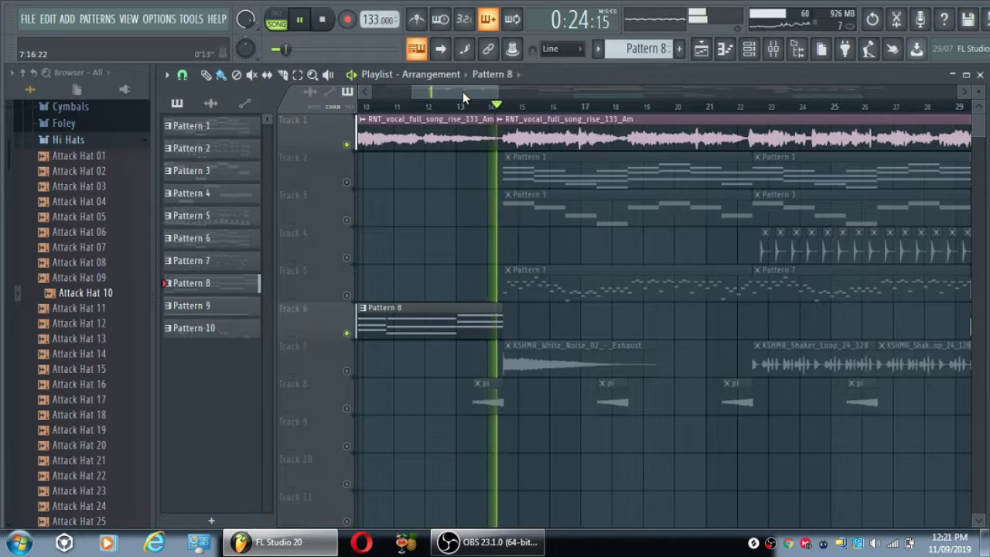
pyautogui.press('space')
# Unmute Track 8 and inspect the sampler settings of its first pi clip, including the Reverse option
pyautogui.click(346, 408)
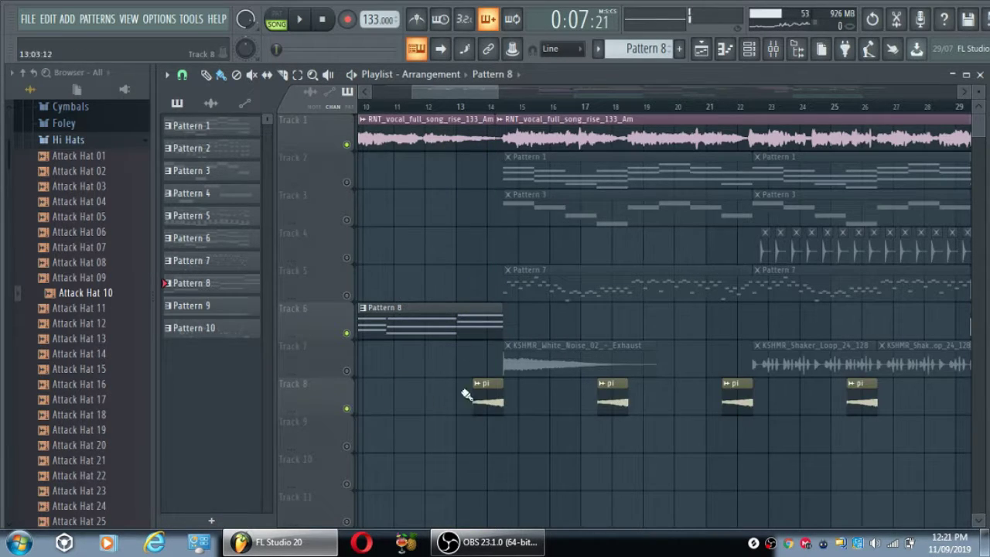
pyautogui.doubleClick(486, 400)
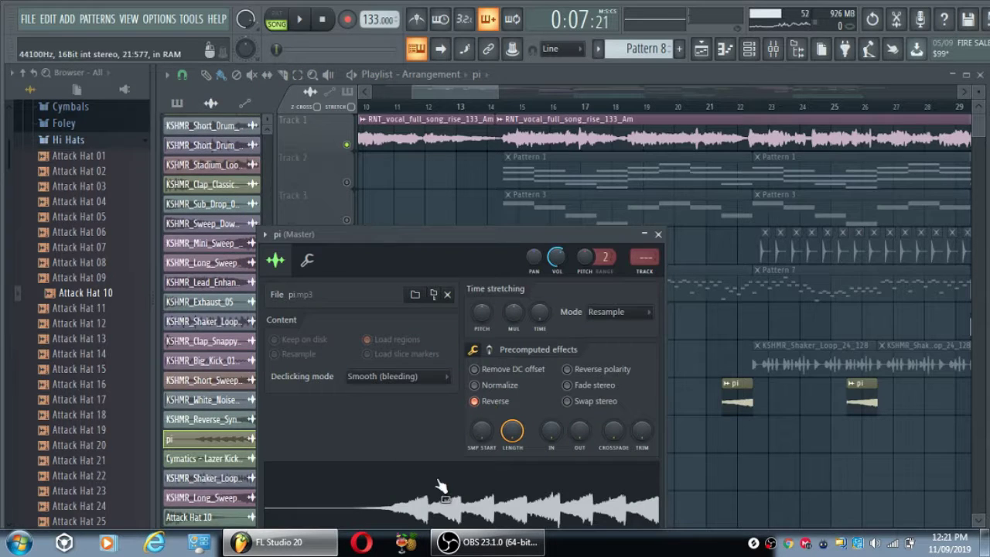
pyautogui.moveTo(431, 242); pyautogui.dragTo(430, 176)
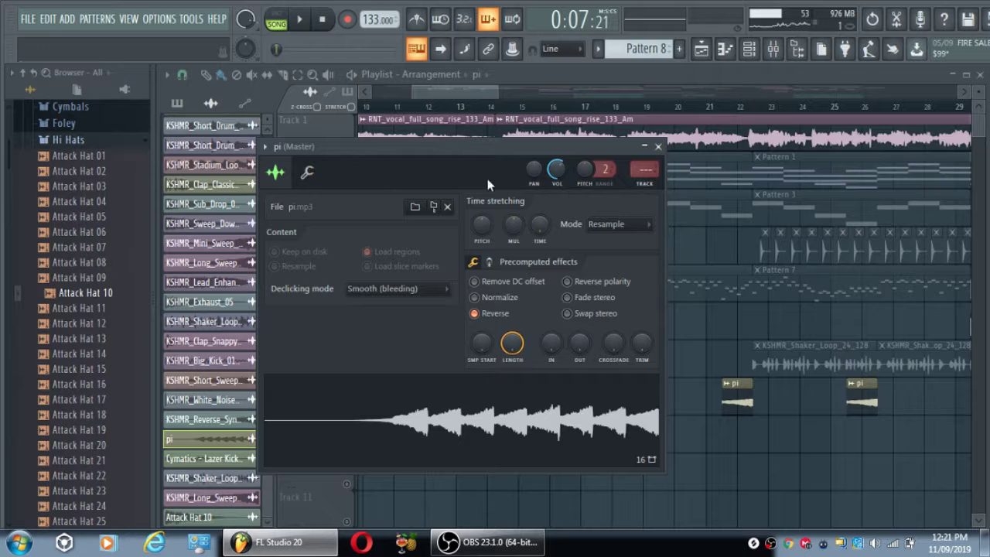
pyautogui.click(658, 146)
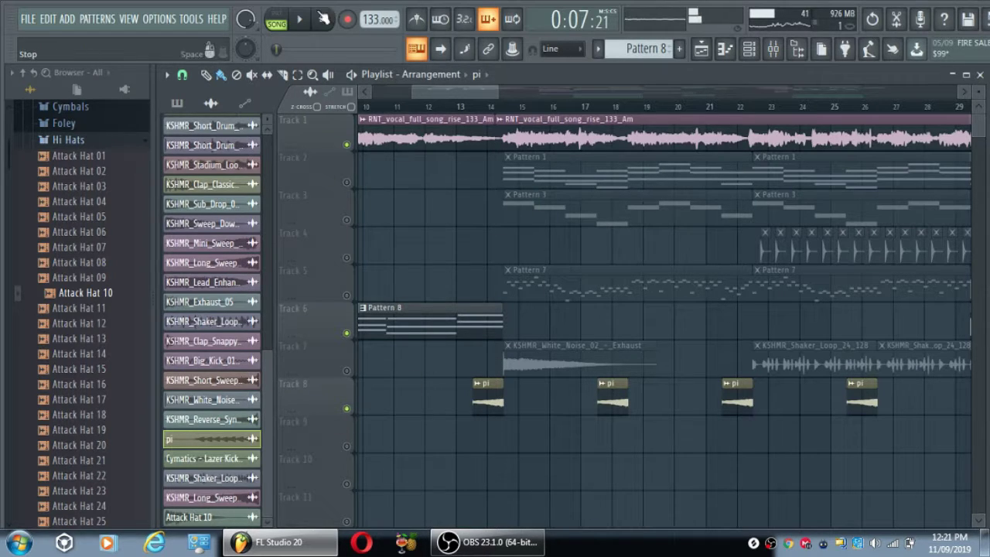
# Restore all playlist tracks to unmuted and solo Track 2 with the Pattern 1 clips
pyautogui.rightClick(346, 409)
pyautogui.rightClick(343, 408)
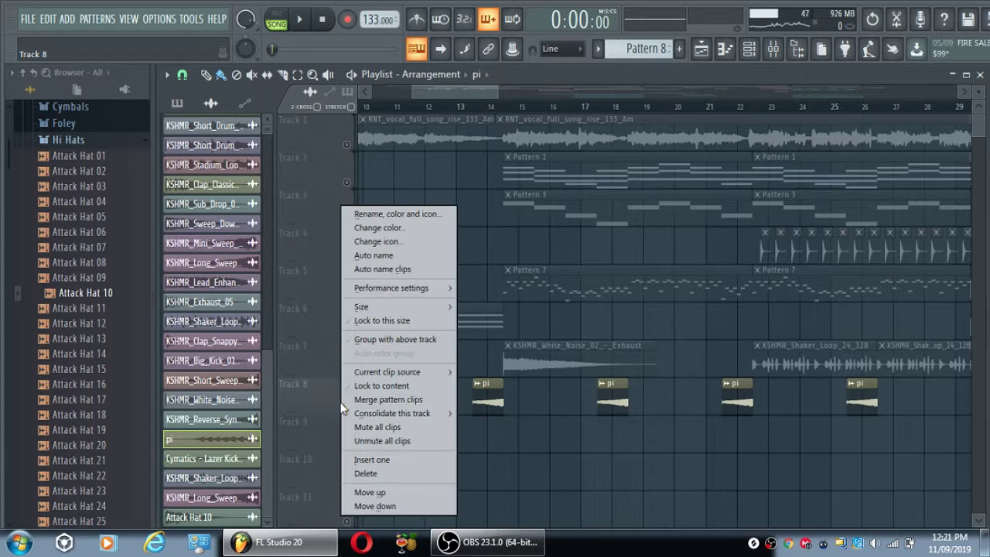
pyautogui.click(315, 381)
pyautogui.rightClick(347, 408)
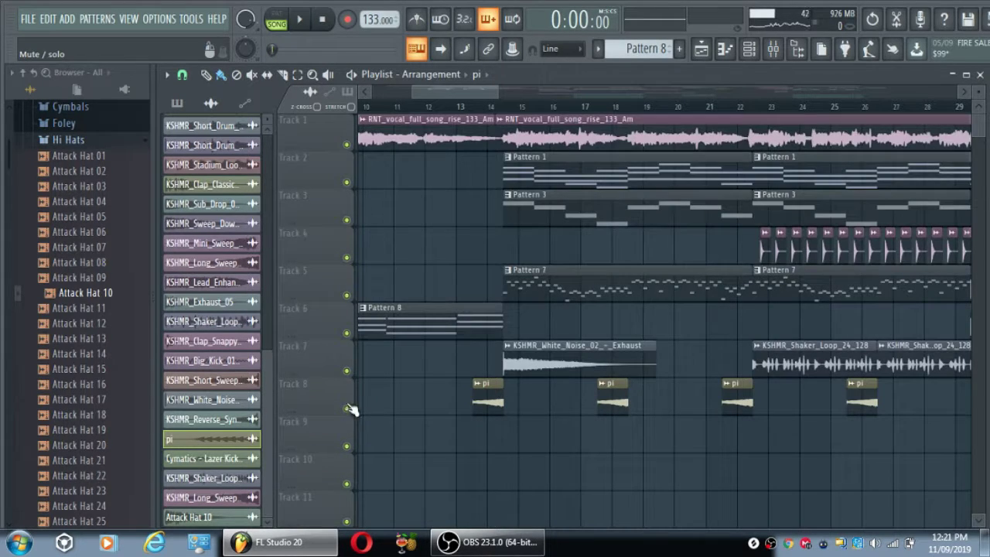
pyautogui.click(347, 183)
pyautogui.rightClick(346, 183)
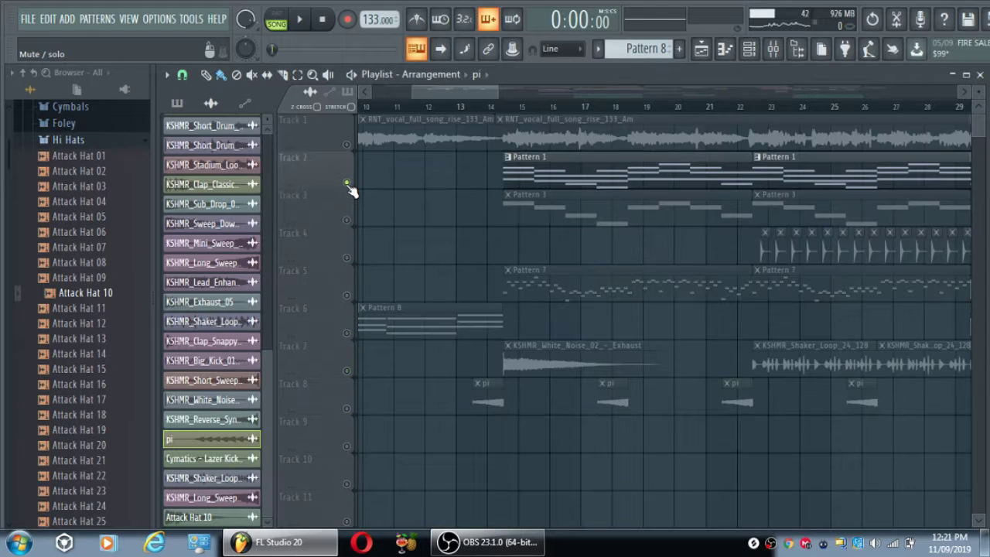
# Select Pattern 1, play it in pattern mode and examine its FL Keys #2 chord notes in the piano roll
pyautogui.click(499, 107)
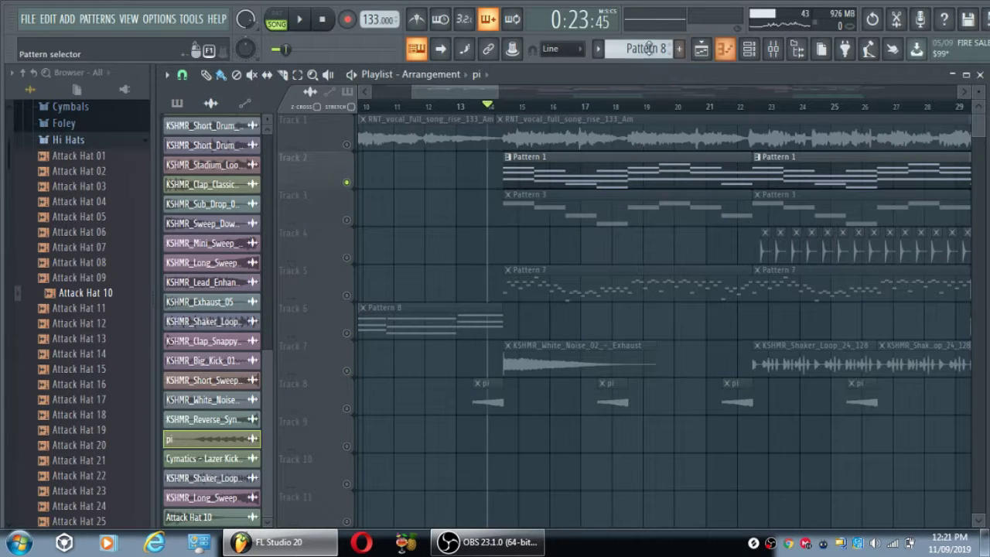
pyautogui.scroll(7, 636, 54)
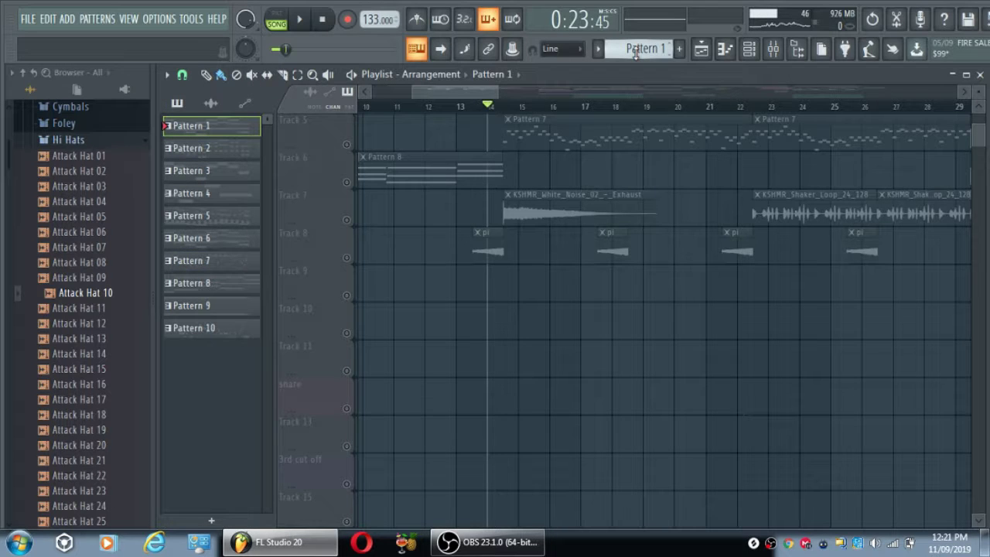
pyautogui.scroll(4, 524, 266)
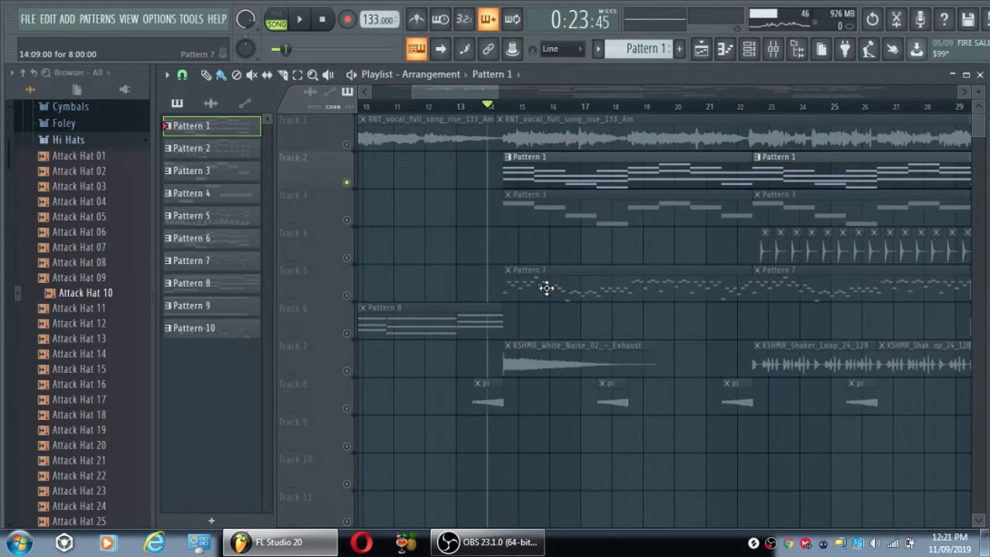
pyautogui.click(287, 22)
pyautogui.click(747, 51)
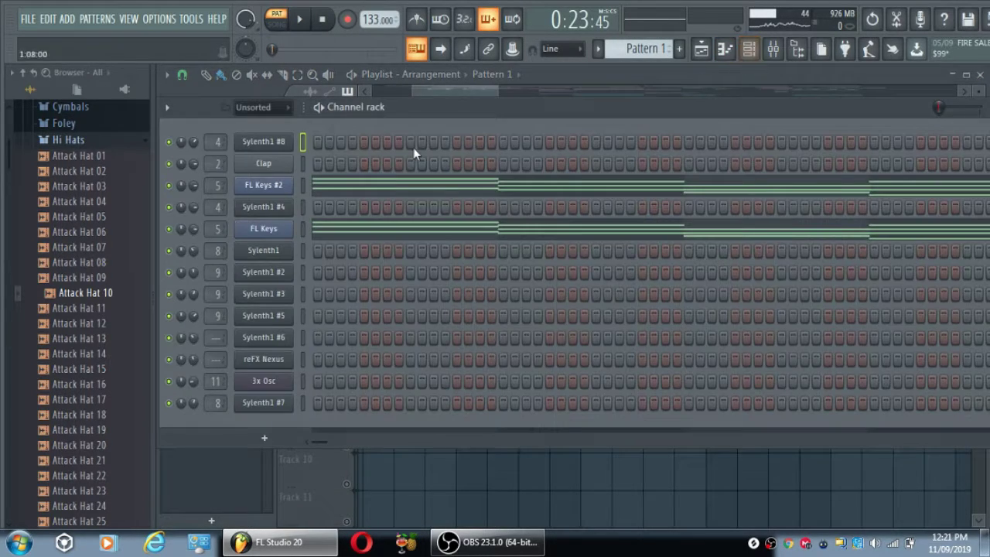
pyautogui.click(299, 18)
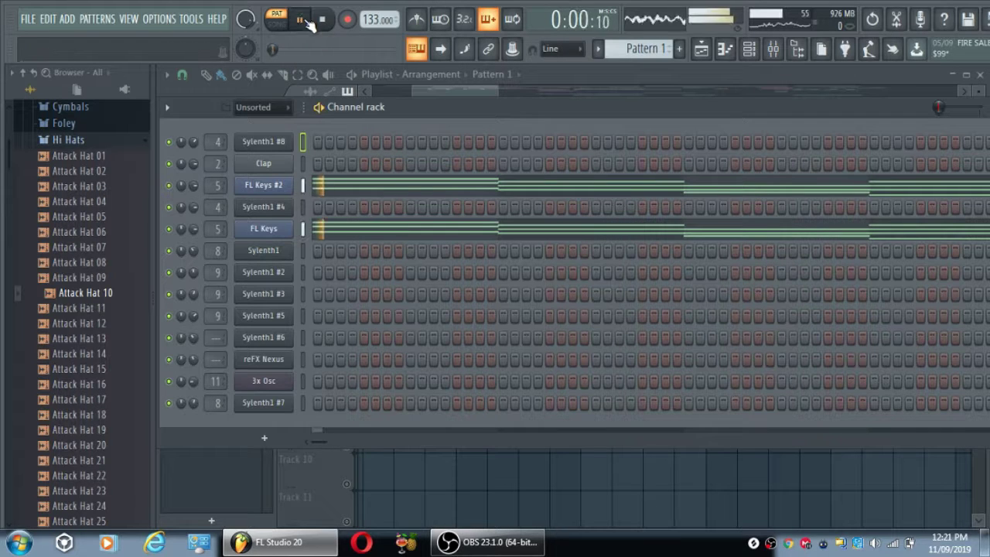
pyautogui.click(337, 189)
pyautogui.scroll(-1, 371, 212)
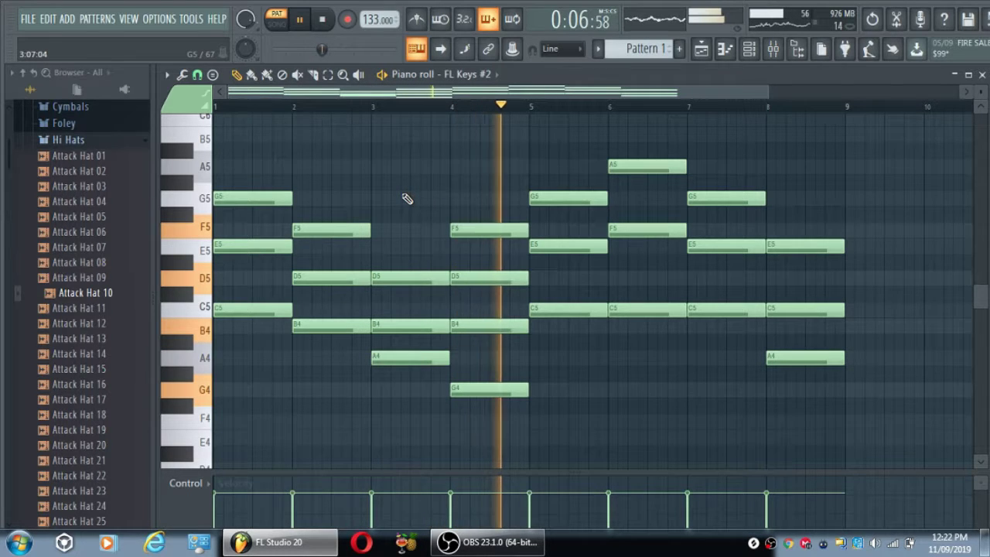
pyautogui.click(981, 75)
# Examine the FL Keys notes of Pattern 1, stop playback and return to the playlist
pyautogui.click(421, 236)
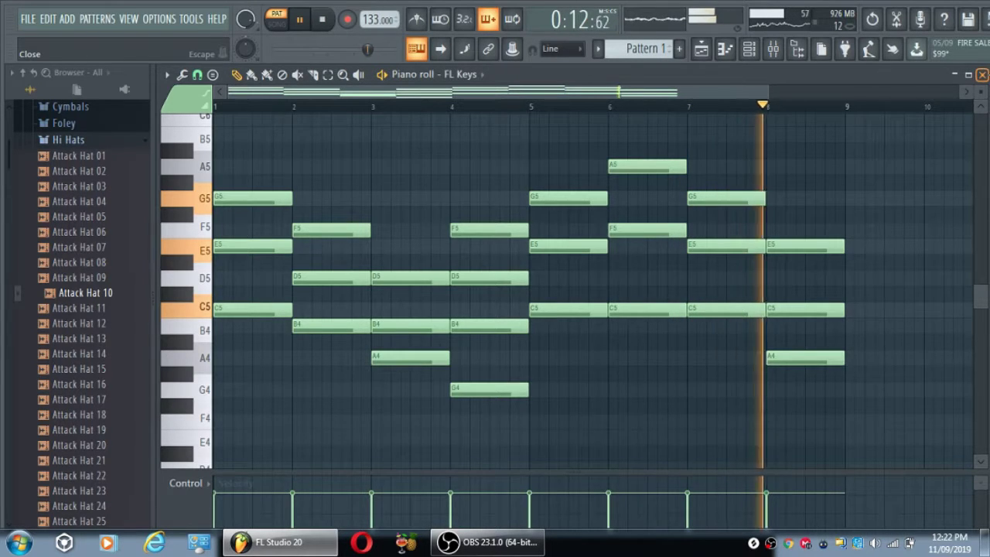
pyautogui.click(981, 75)
pyautogui.press('space')
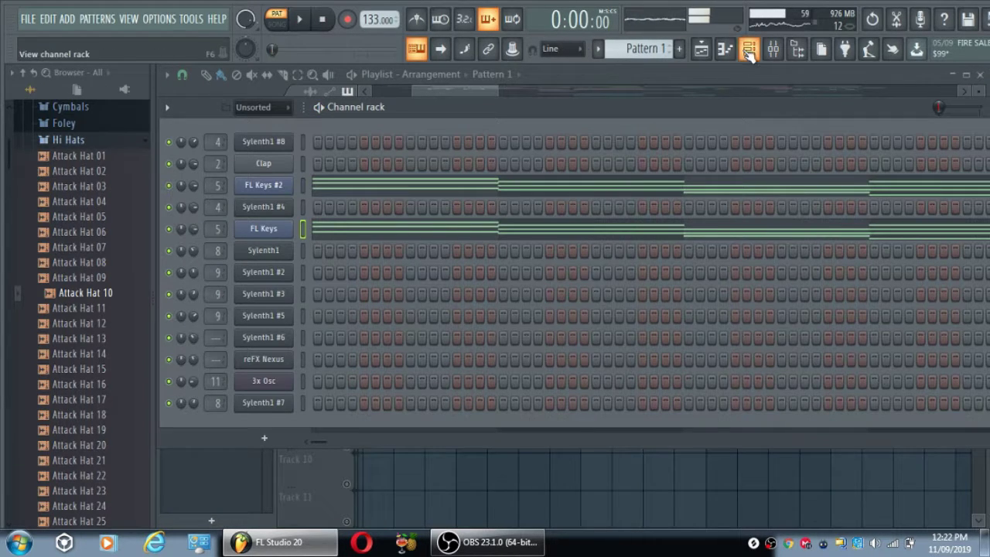
pyautogui.click(749, 51)
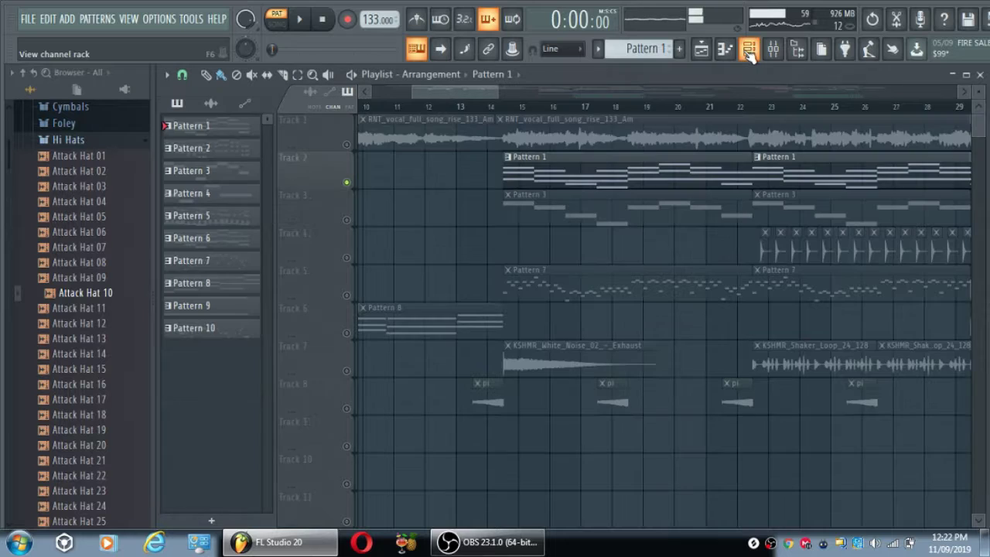
# Unmute Track 3, play the song from bar 14 and examine the Sylenth1 notes of Pattern 3
pyautogui.click(348, 222)
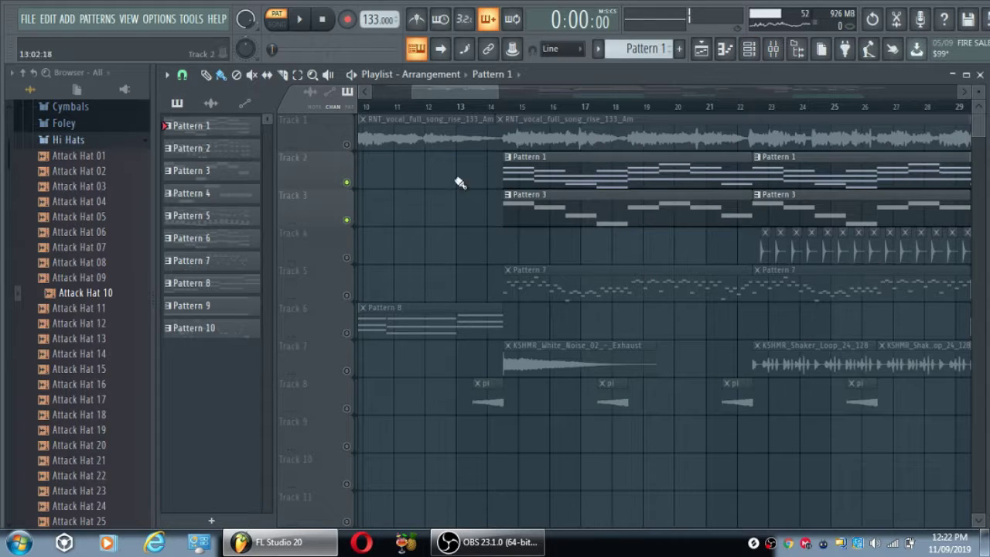
pyautogui.click(491, 108)
pyautogui.click(749, 53)
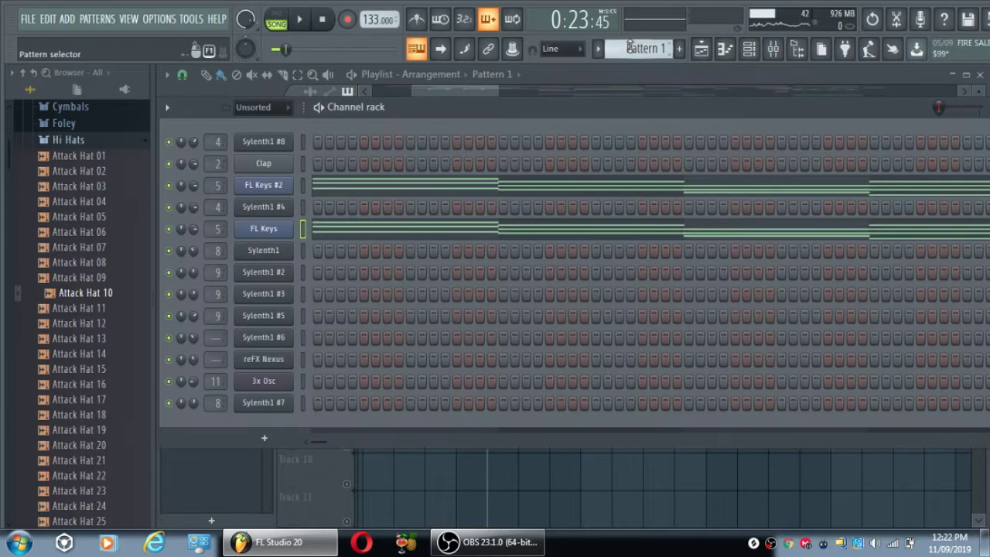
pyautogui.scroll(-2, 631, 48)
pyautogui.click(387, 253)
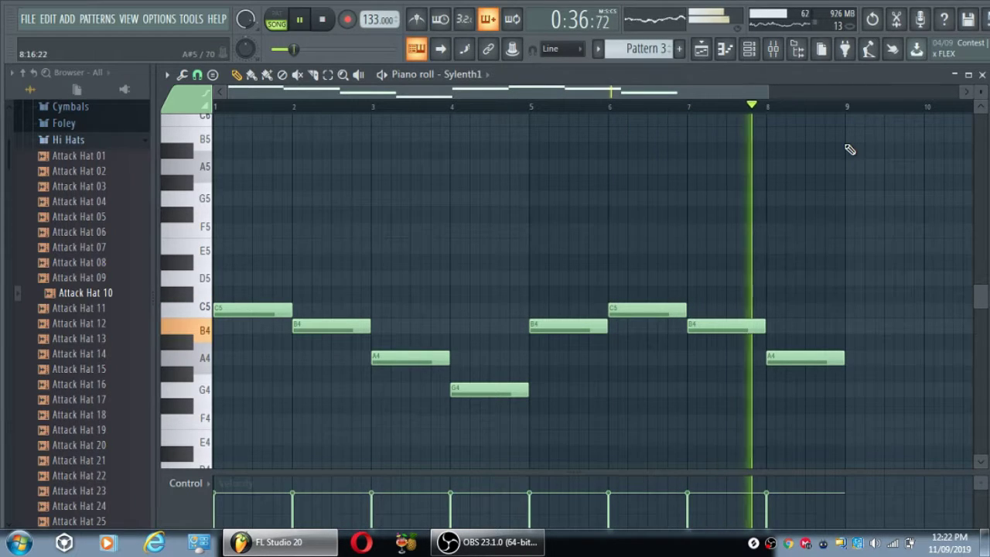
pyautogui.press('space')
pyautogui.click(982, 74)
pyautogui.click(749, 50)
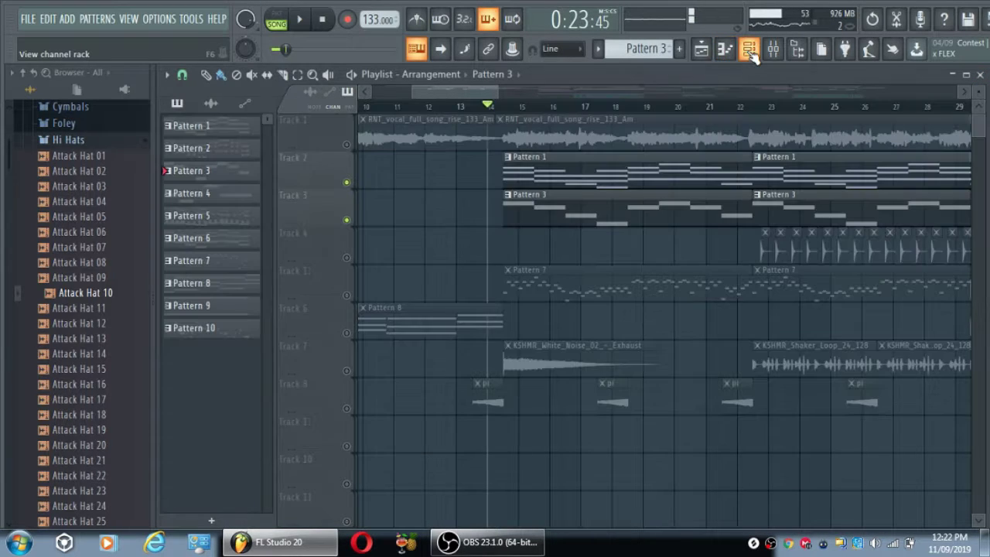
# Solo Track 5, select Pattern 7 and examine its Sylenth1 #6 notes in the piano roll
pyautogui.moveTo(463, 88); pyautogui.dragTo(473, 89)
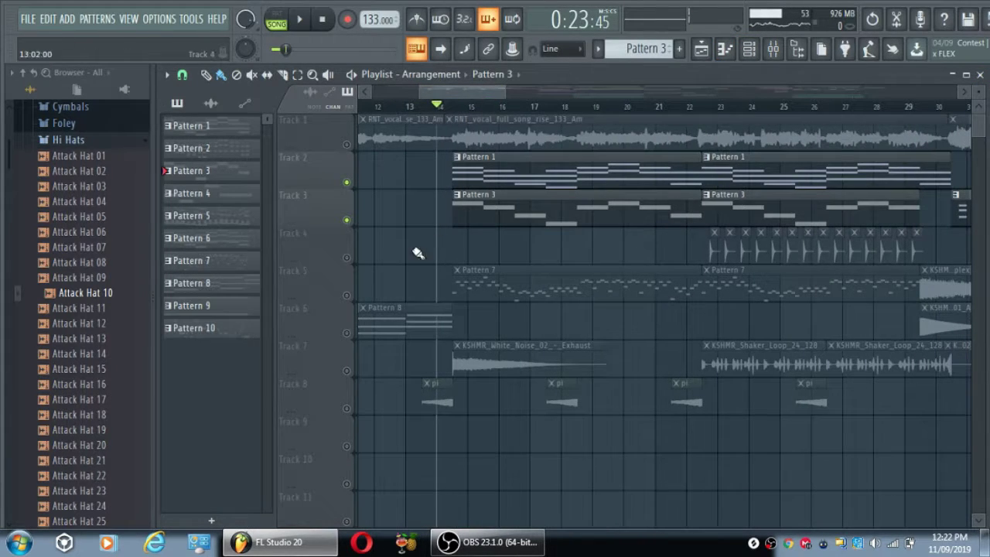
pyautogui.rightClick(348, 297)
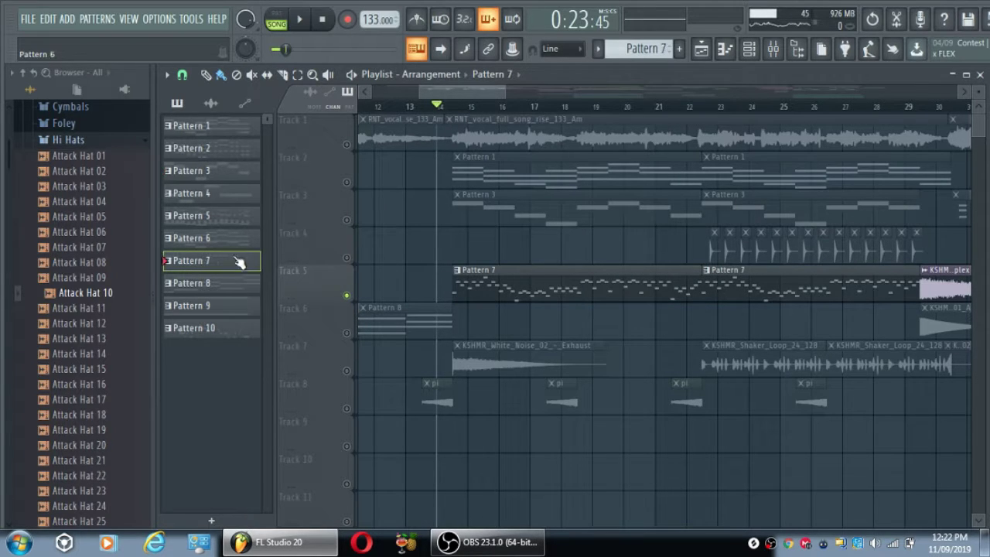
pyautogui.click(749, 50)
pyautogui.click(321, 342)
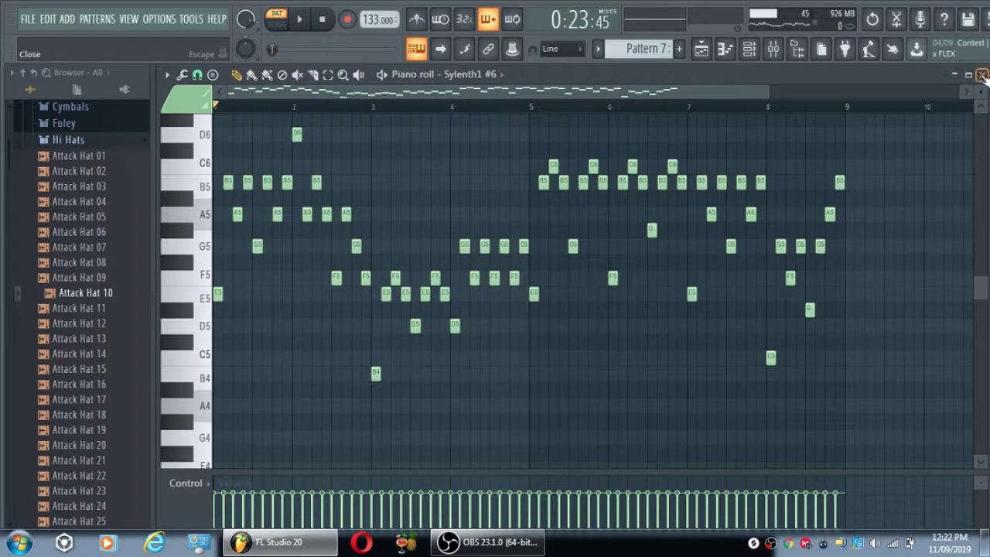
pyautogui.click(982, 75)
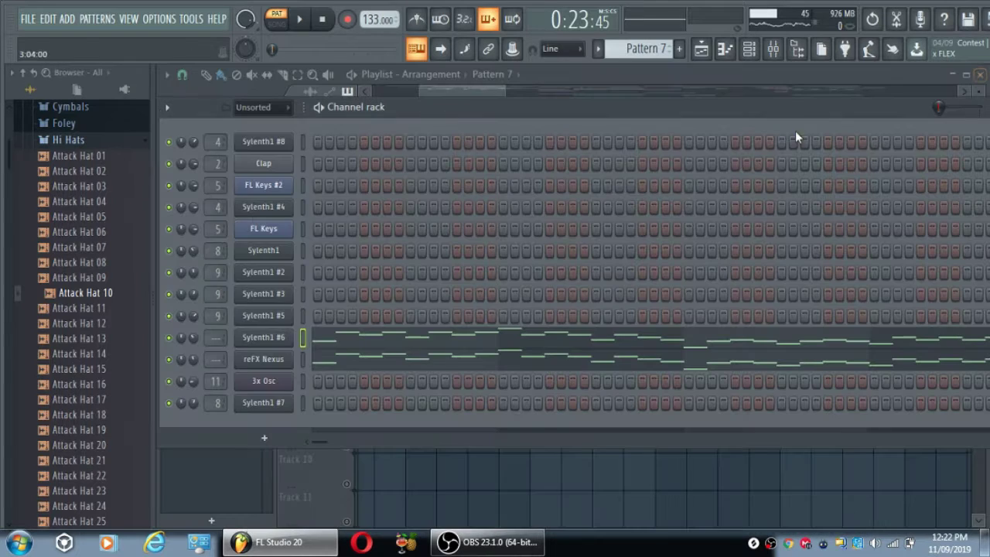
# Solo the Sylenth1 #6 channel, play Pattern 7 and follow its notes in the piano roll
pyautogui.rightClick(173, 344)
pyautogui.click(176, 302)
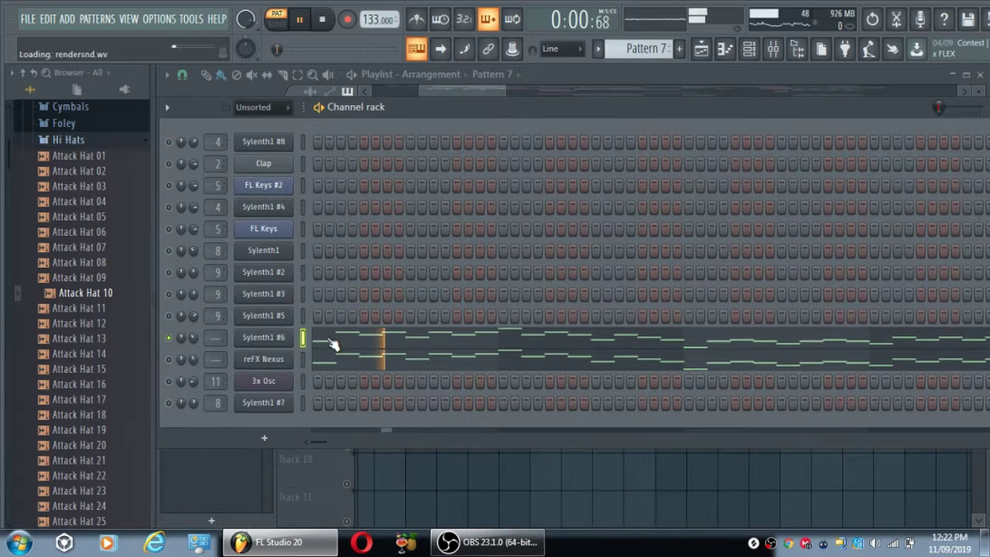
pyautogui.click(333, 344)
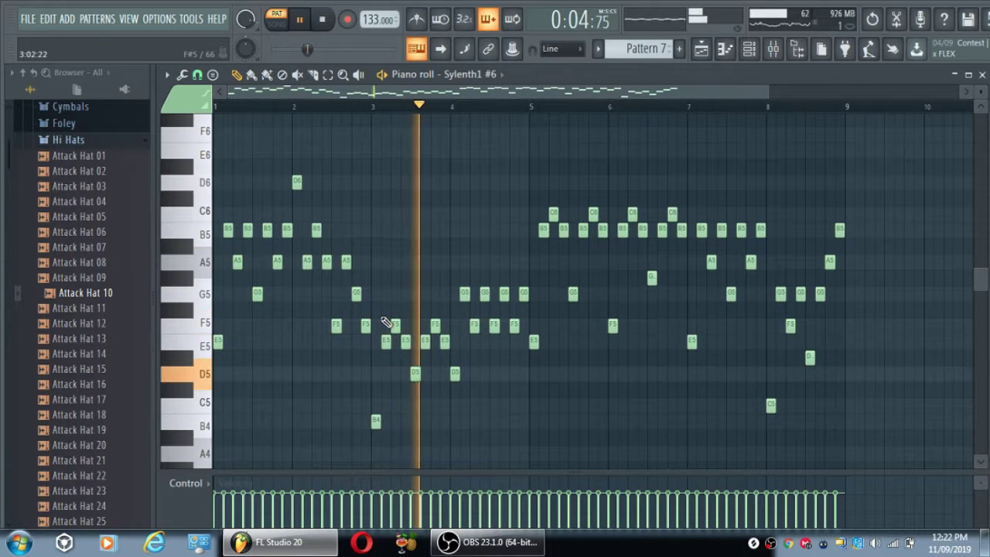
pyautogui.click(983, 74)
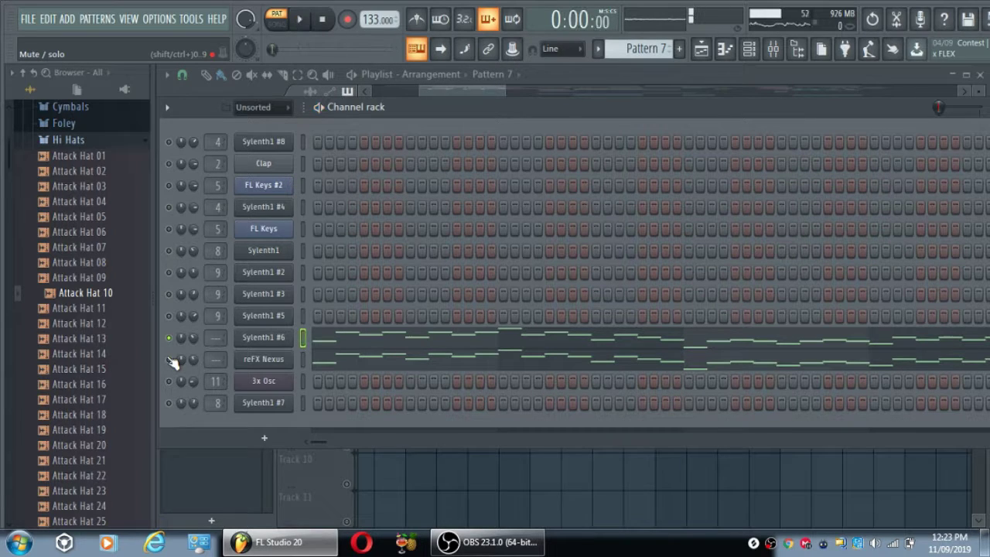
# Solo the reFX Nexus channel and examine its Pattern 7 notes in the piano roll during playback
pyautogui.rightClick(170, 360)
pyautogui.click(193, 300)
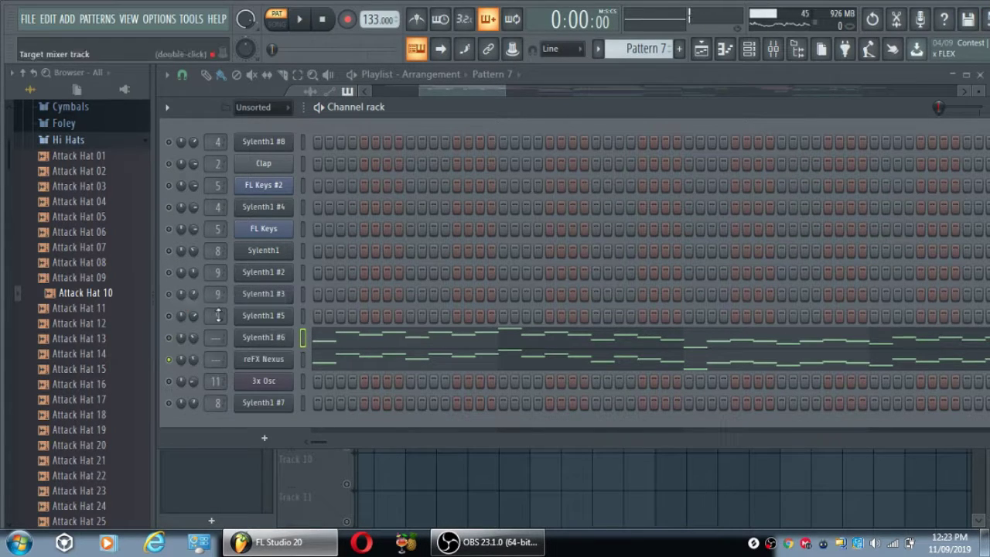
pyautogui.click(337, 365)
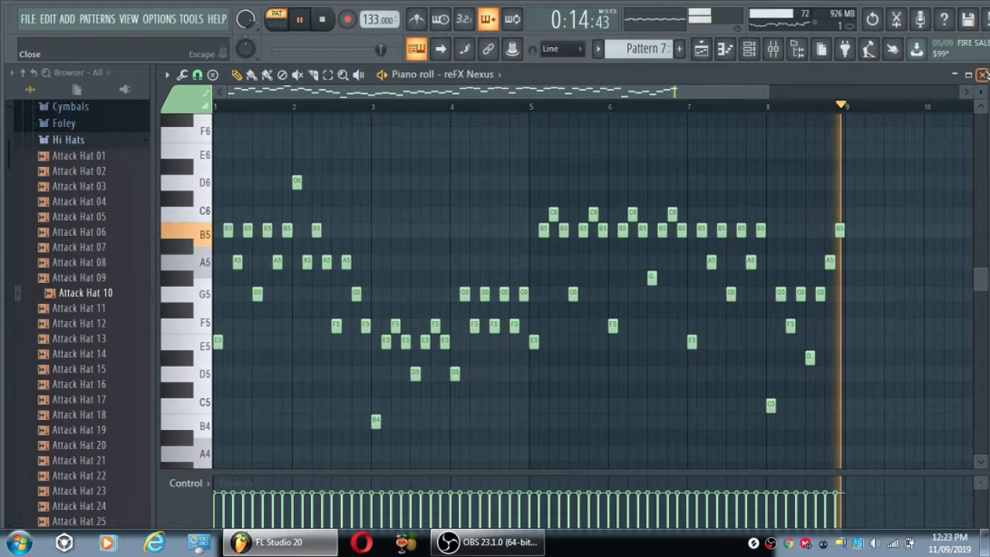
pyautogui.click(983, 74)
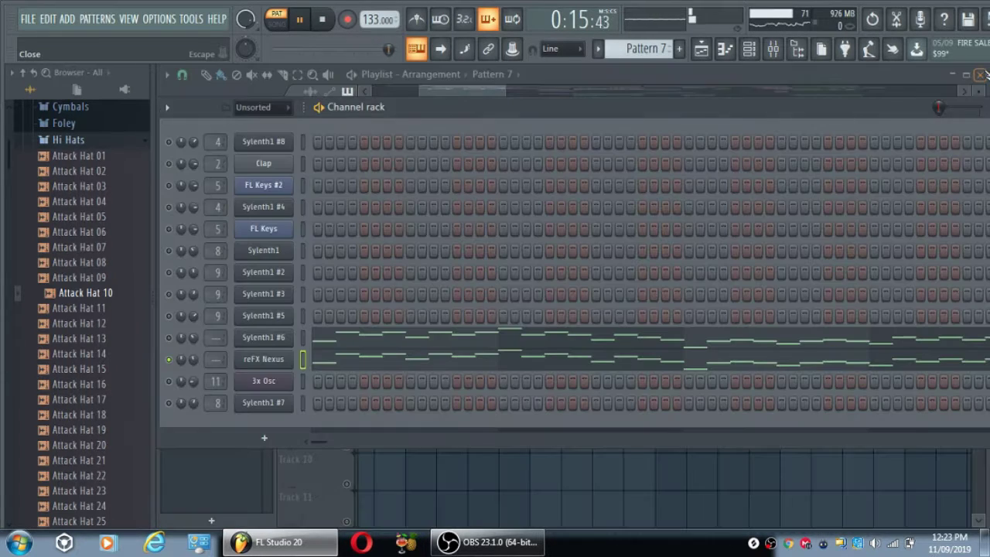
# Restore all channels to unmuted and return to the playlist
pyautogui.rightClick(171, 361)
pyautogui.click(176, 301)
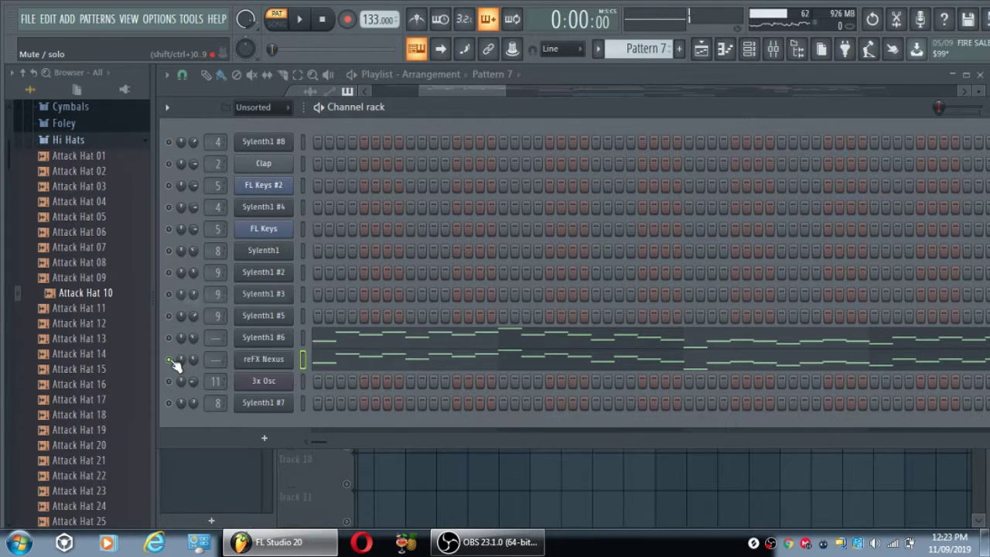
pyautogui.rightClick(170, 361)
pyautogui.click(183, 303)
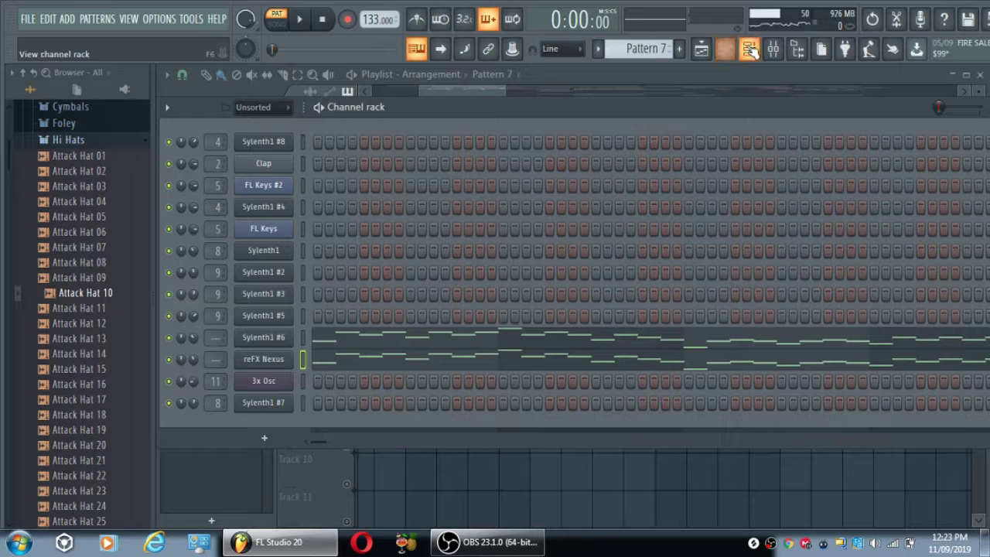
pyautogui.click(750, 49)
# Unmute Tracks 1, 2, 3 and 8 alongside Track 5 and play the song from bar 14
pyautogui.hscroll(2, 496, 91)
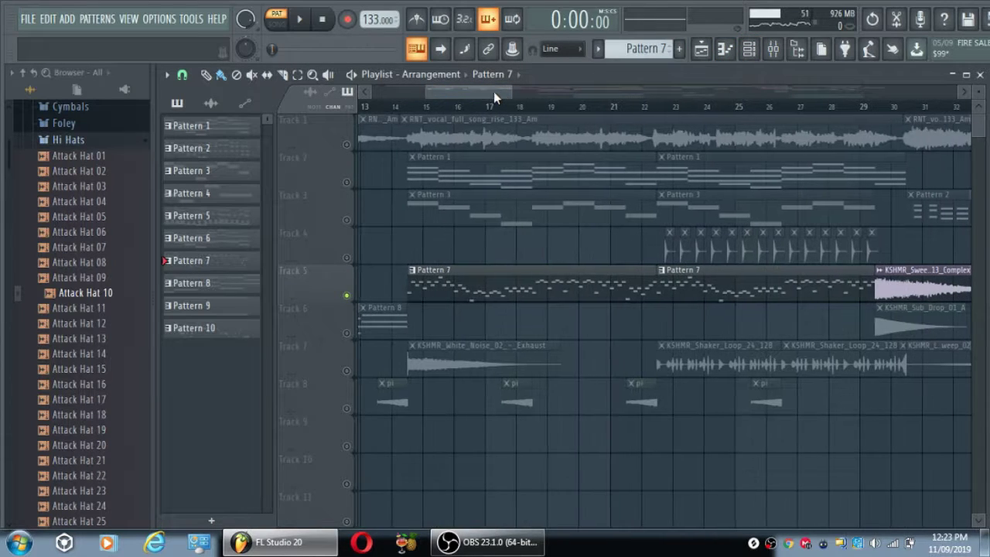
pyautogui.click(392, 106)
pyautogui.click(348, 145)
pyautogui.click(348, 183)
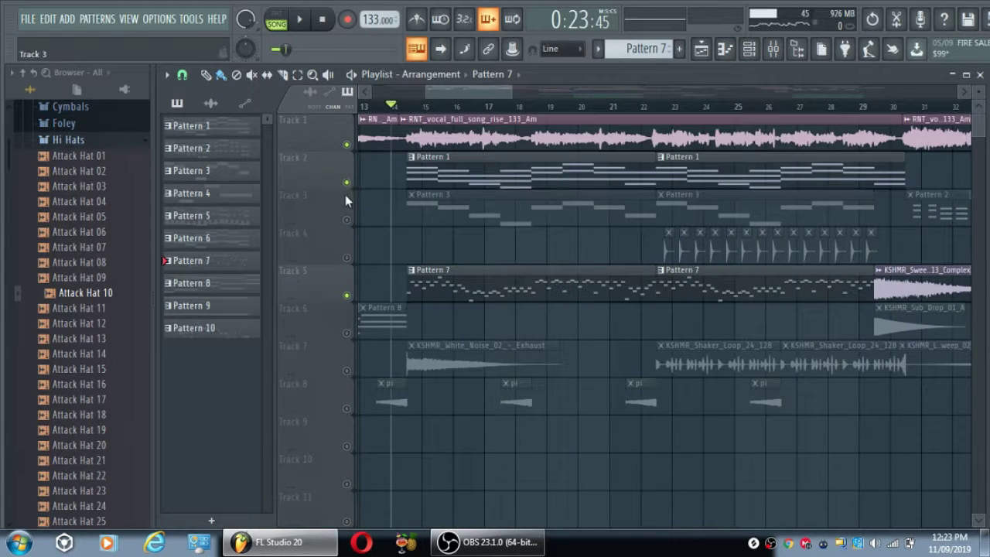
pyautogui.click(348, 221)
pyautogui.press('space')
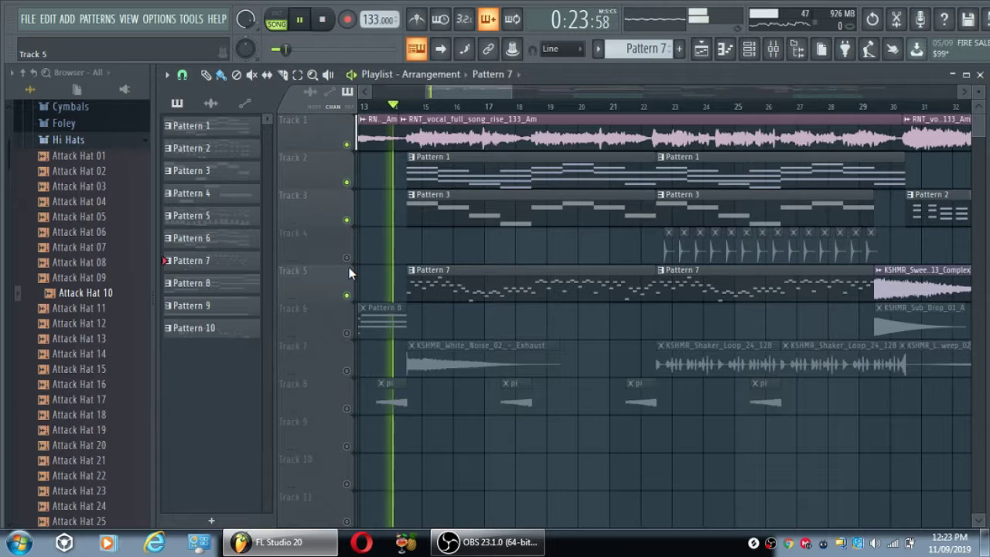
pyautogui.click(348, 408)
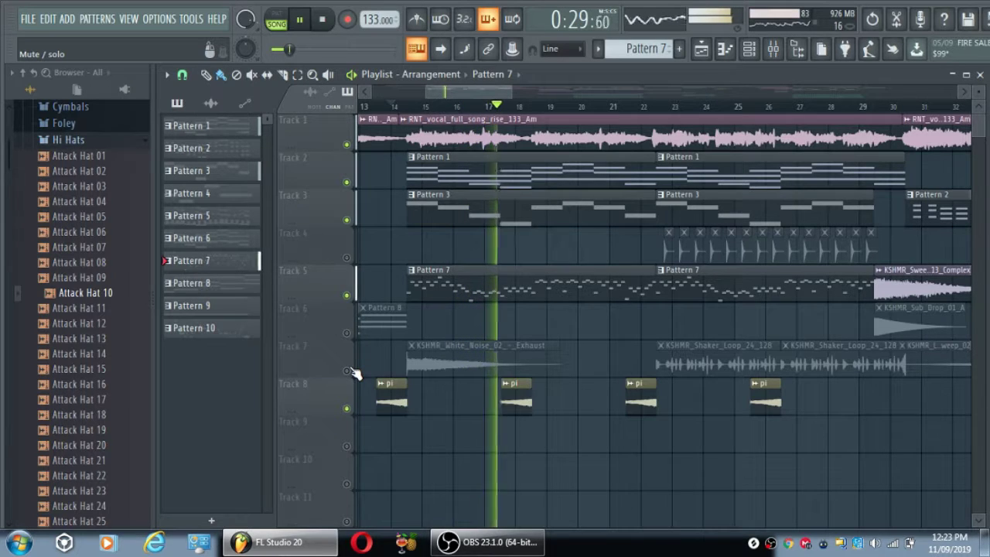
pyautogui.press('space')
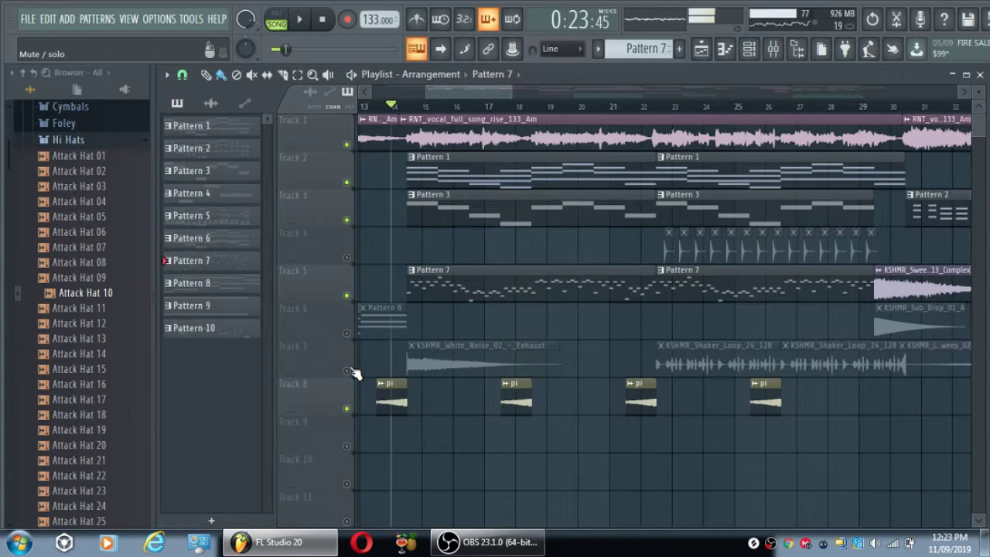
# Unmute Track 7, inspect its KSHMR_White_Noise_02_-_Exhaust sample and play the song from bar 14
pyautogui.click(347, 370)
pyautogui.doubleClick(454, 350)
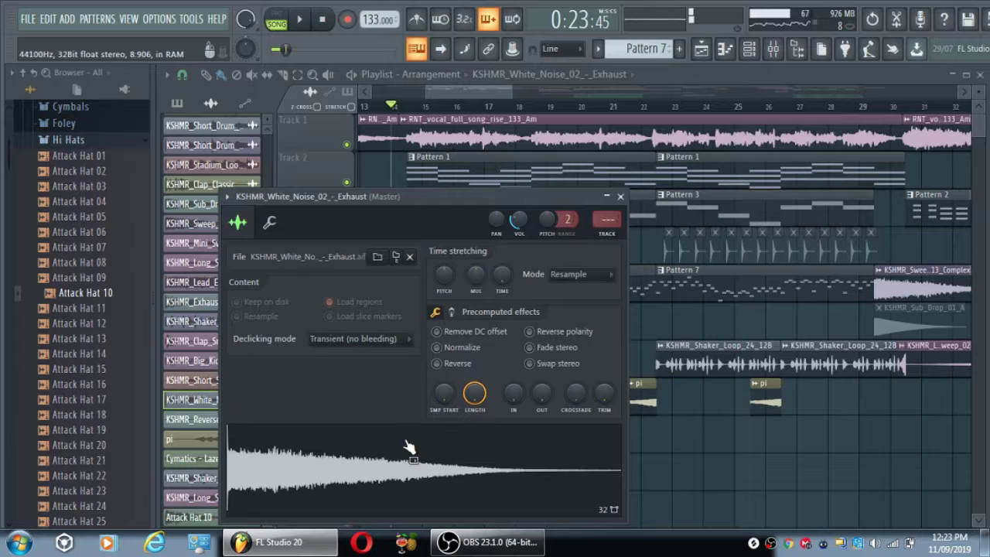
pyautogui.click(621, 197)
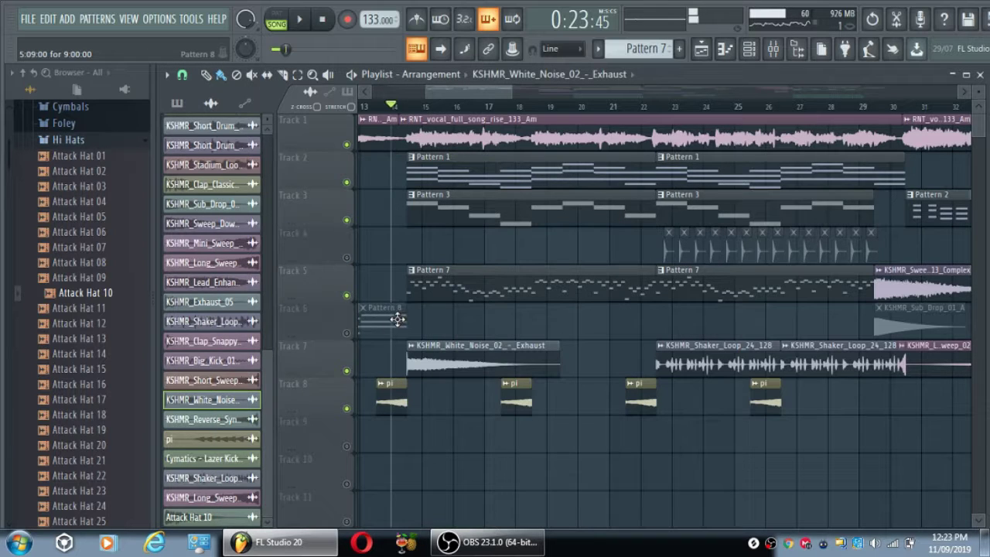
pyautogui.press('space')
pyautogui.moveTo(455, 90); pyautogui.dragTo(466, 92)
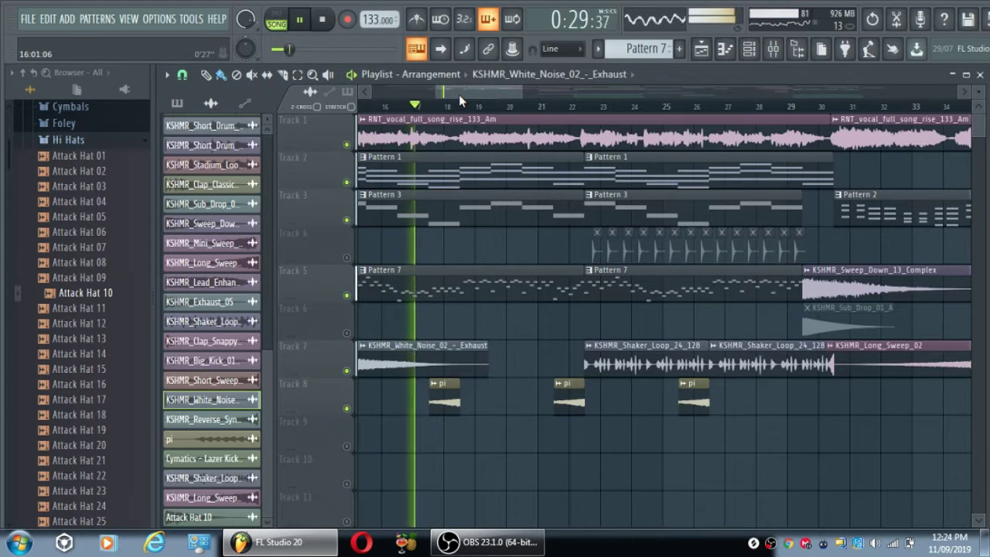
pyautogui.moveTo(459, 95); pyautogui.dragTo(475, 91)
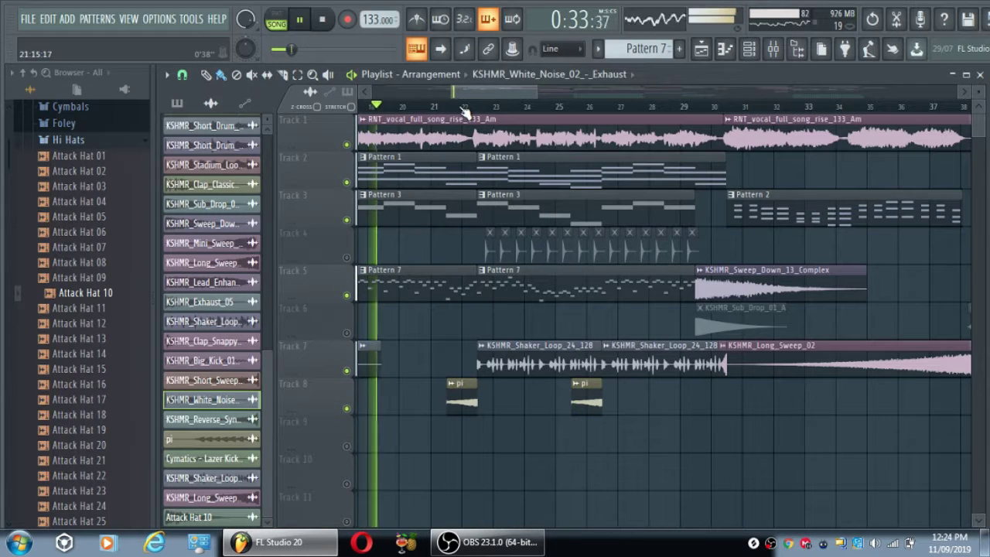
# Unmute Track 4, inspect its KSHMR_Clap_Snappy_04 sample and play the song from about bar 22
pyautogui.click(466, 108)
pyautogui.press('space')
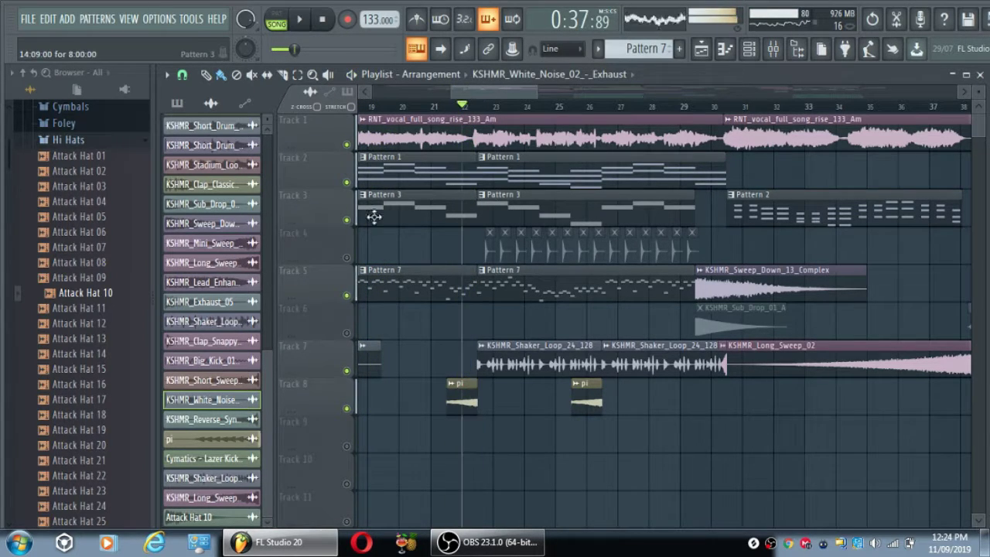
pyautogui.click(347, 258)
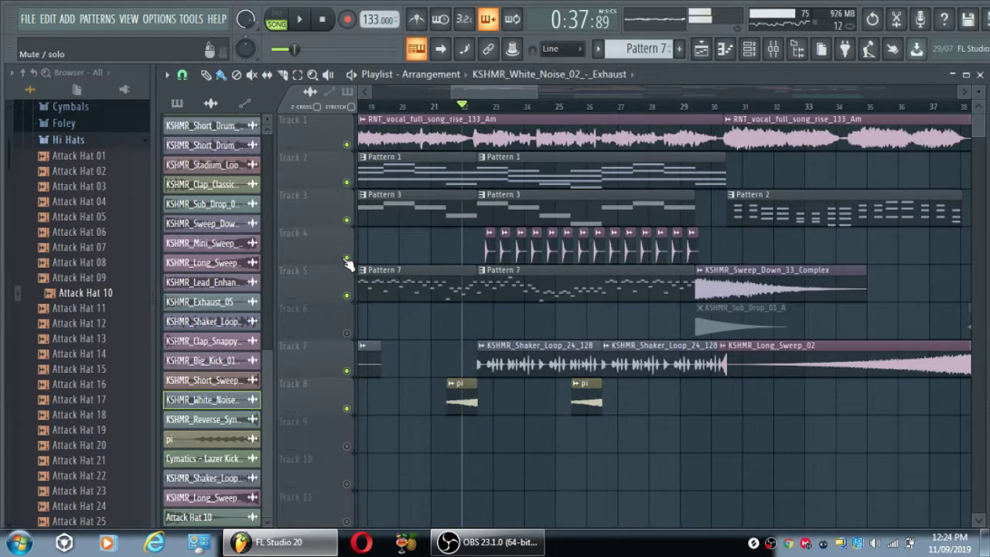
pyautogui.doubleClick(507, 252)
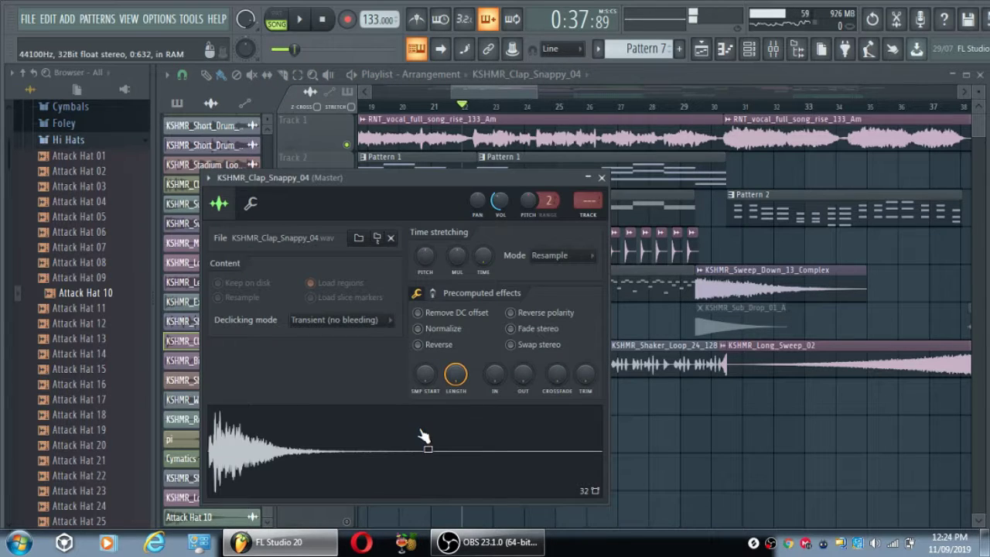
pyautogui.click(601, 178)
pyautogui.press('space')
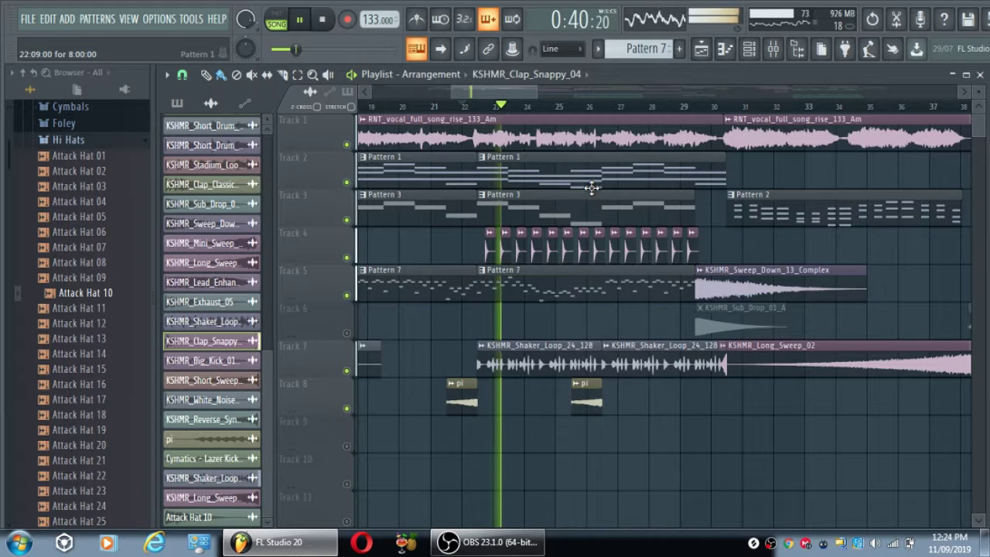
pyautogui.press('space')
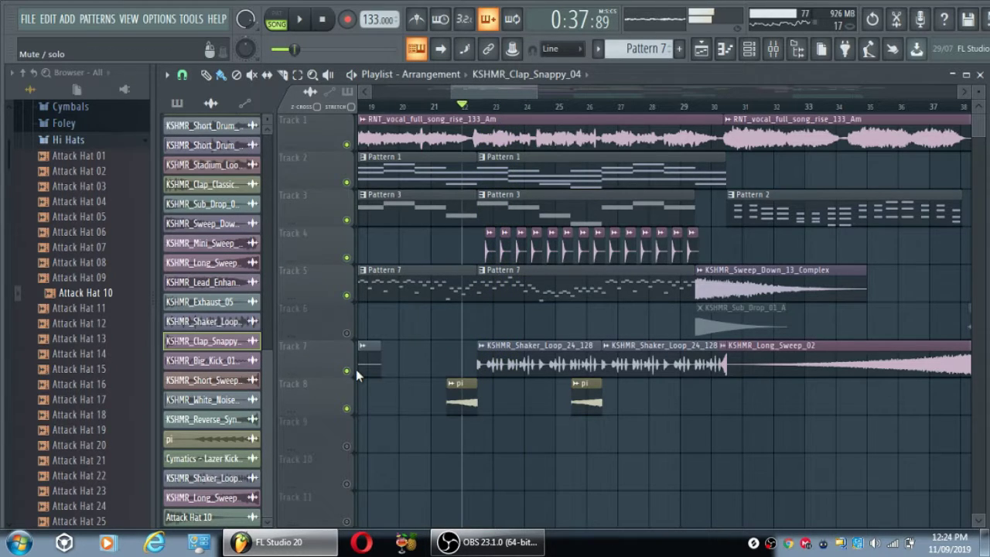
# Solo Track 7 and inspect the settings of its KSHMR_Shaker_Loop_24_128 sample
pyautogui.rightClick(346, 371)
pyautogui.doubleClick(512, 366)
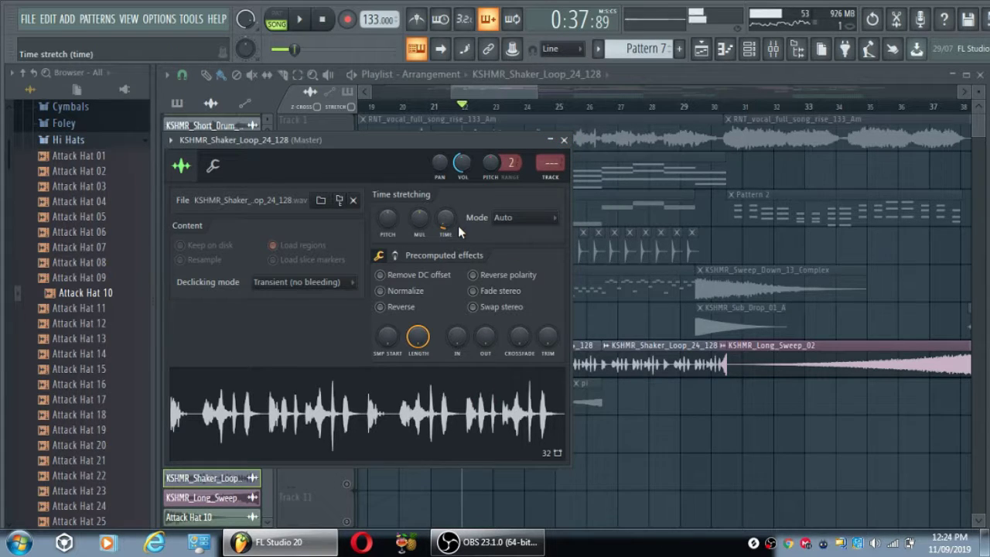
pyautogui.click(564, 141)
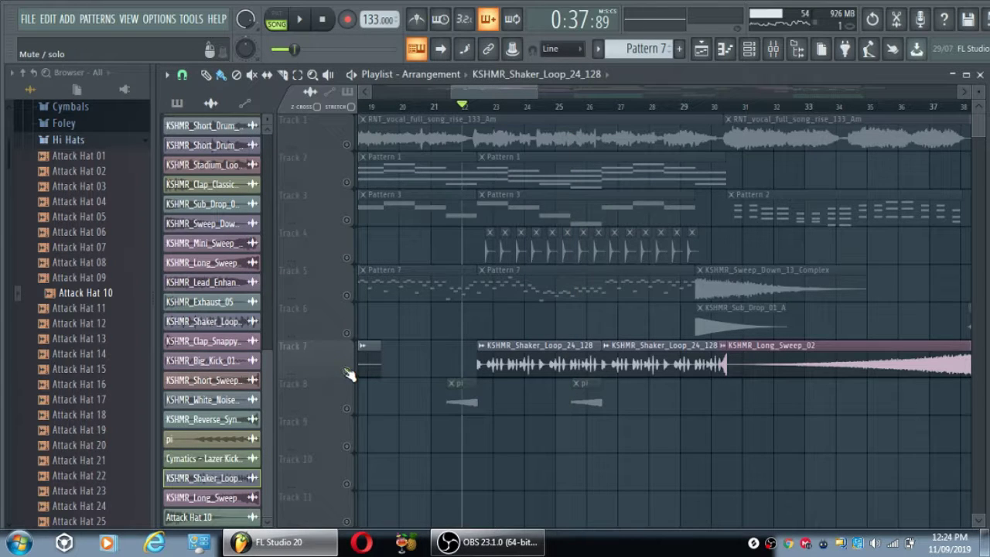
# Restore all playlist tracks to unmuted and play the song from about bar 22
pyautogui.press('space')
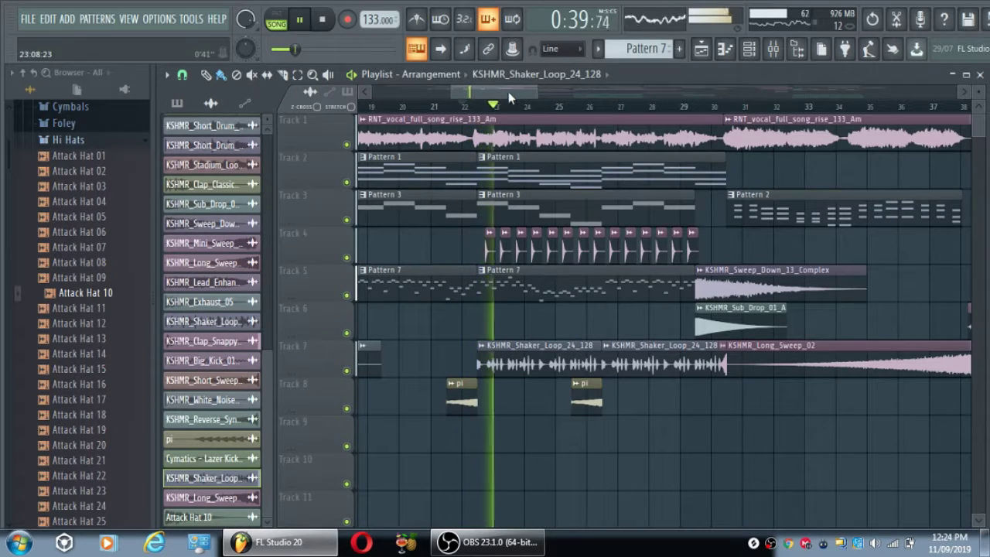
pyautogui.moveTo(508, 93); pyautogui.dragTo(523, 95)
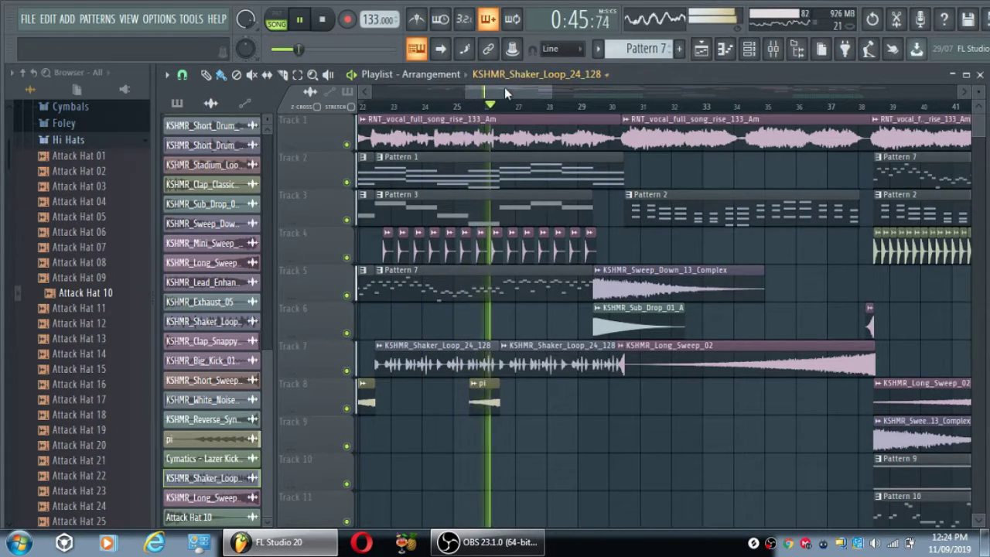
pyautogui.moveTo(504, 89); pyautogui.dragTo(510, 90)
pyautogui.press('space')
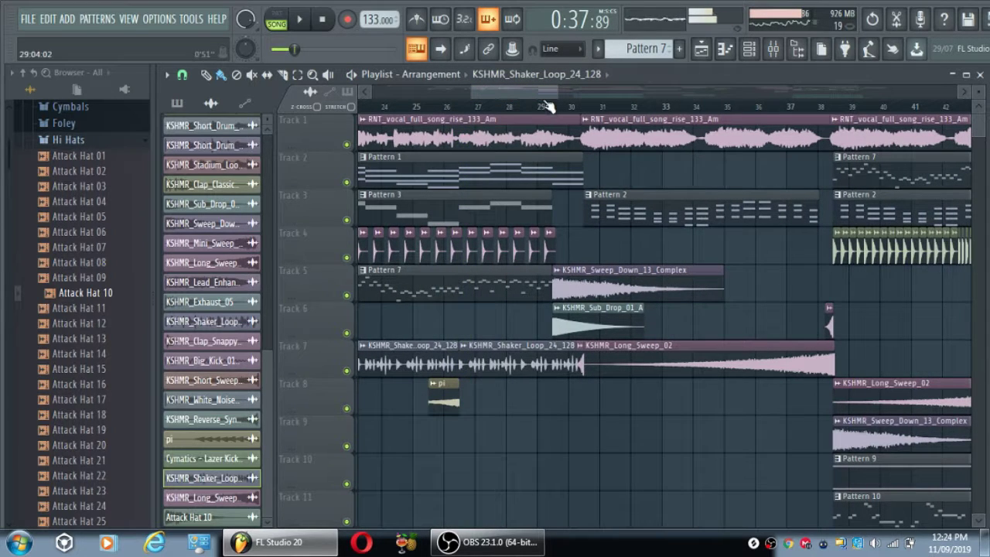
# Set the playhead near bar 29 and inspect the KSHMR_Sweep_Down_13_Complex and KSHMR_Sub_Drop_01_A samples on Tracks 5 and 6
pyautogui.click(544, 104)
pyautogui.doubleClick(574, 273)
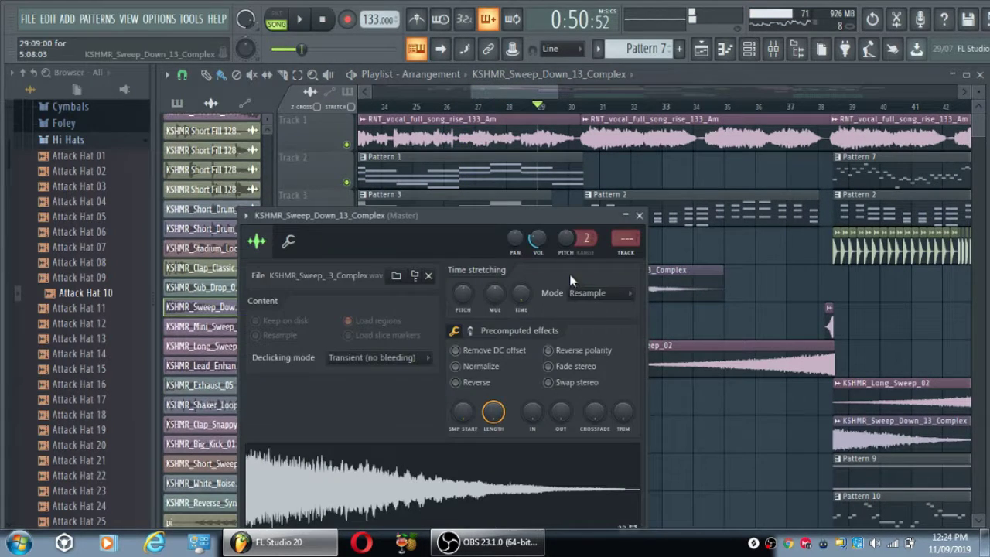
pyautogui.click(640, 217)
pyautogui.doubleClick(584, 329)
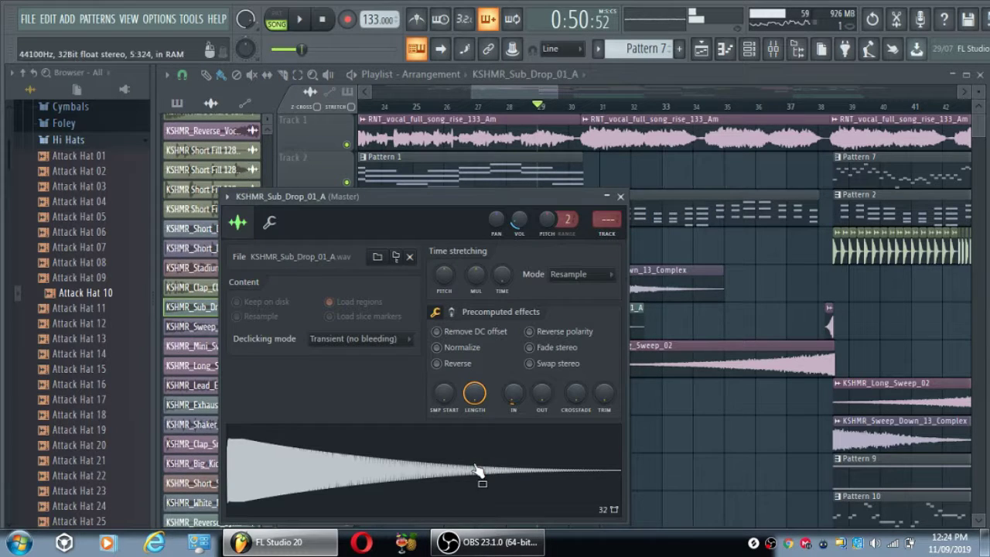
pyautogui.click(620, 197)
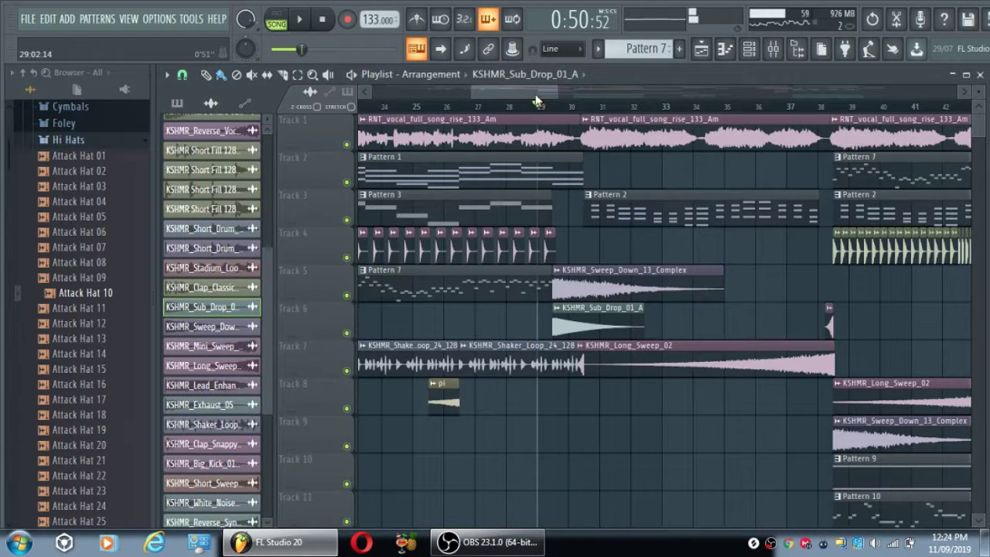
pyautogui.moveTo(535, 94); pyautogui.dragTo(559, 91)
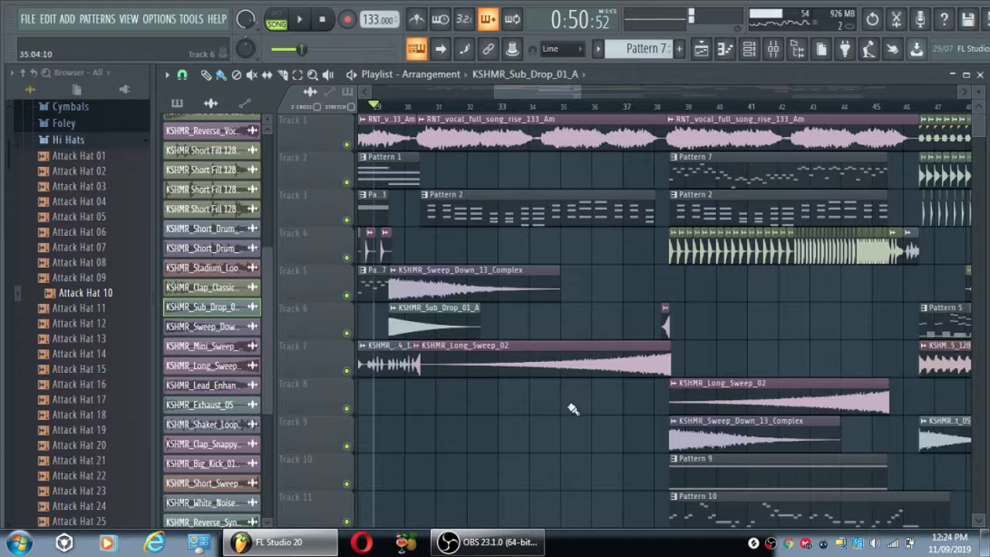
# Inspect the KSHMR_Mini_Sweep_01 sample on Track 6 and the KSHMR Hard Snare 02 (A) sample on Track 4
pyautogui.doubleClick(665, 327)
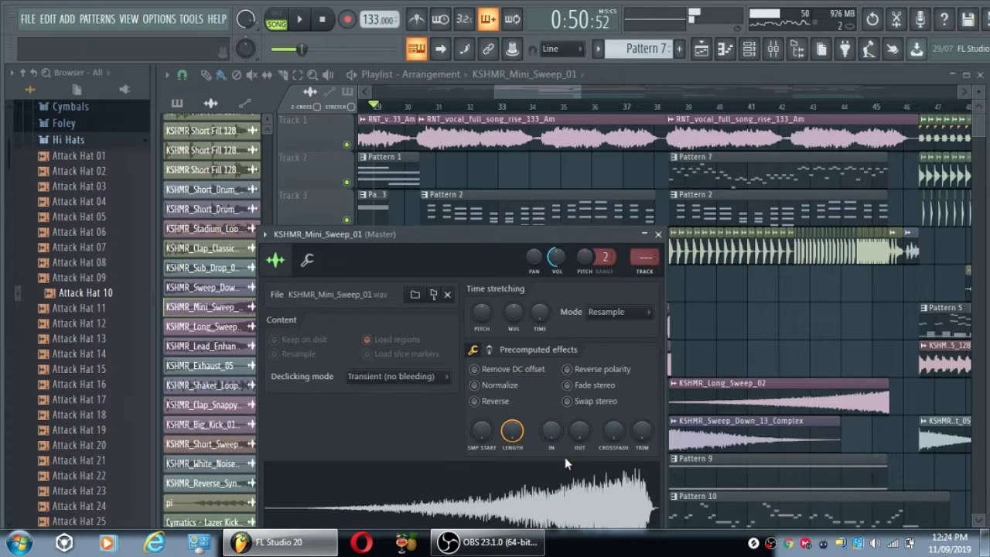
pyautogui.click(657, 234)
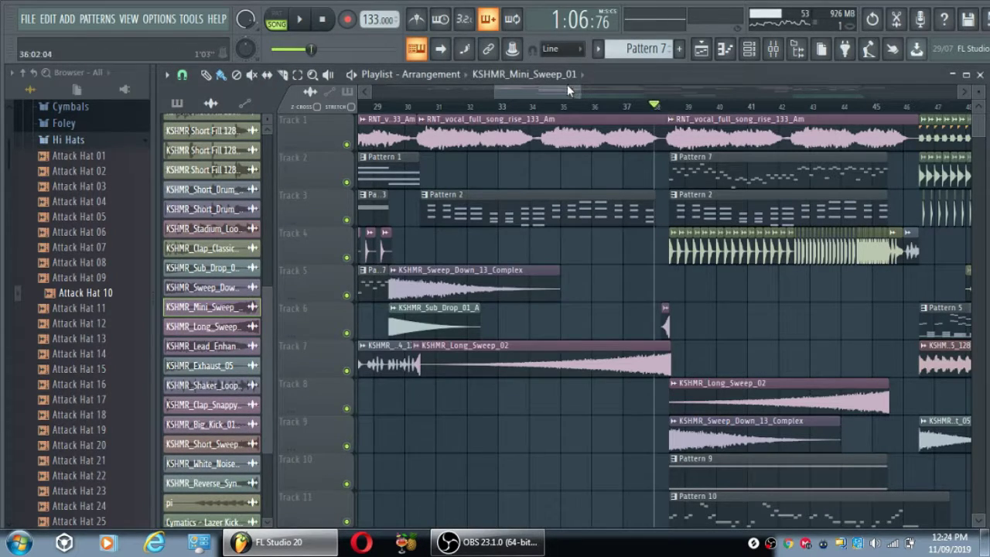
pyautogui.moveTo(568, 88); pyautogui.dragTo(609, 87)
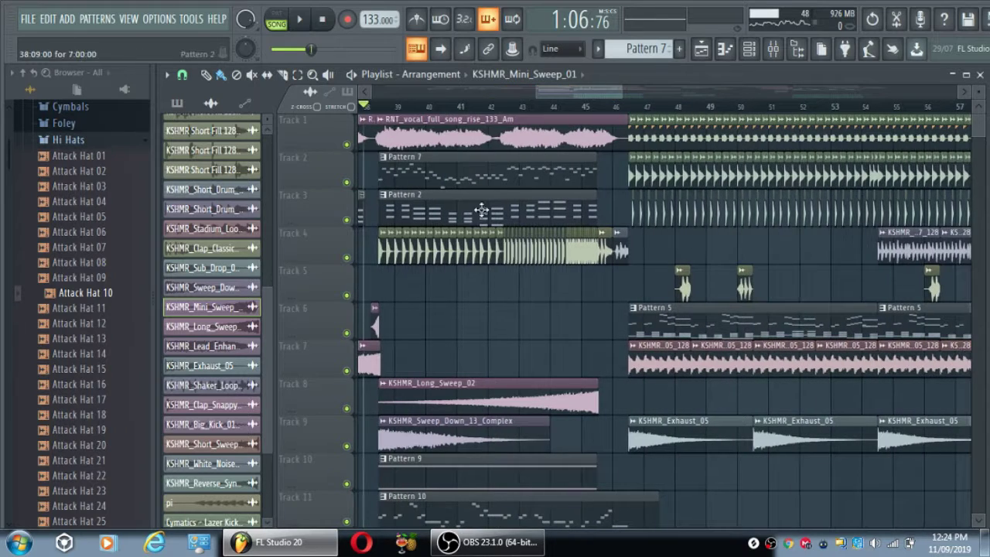
pyautogui.doubleClick(436, 242)
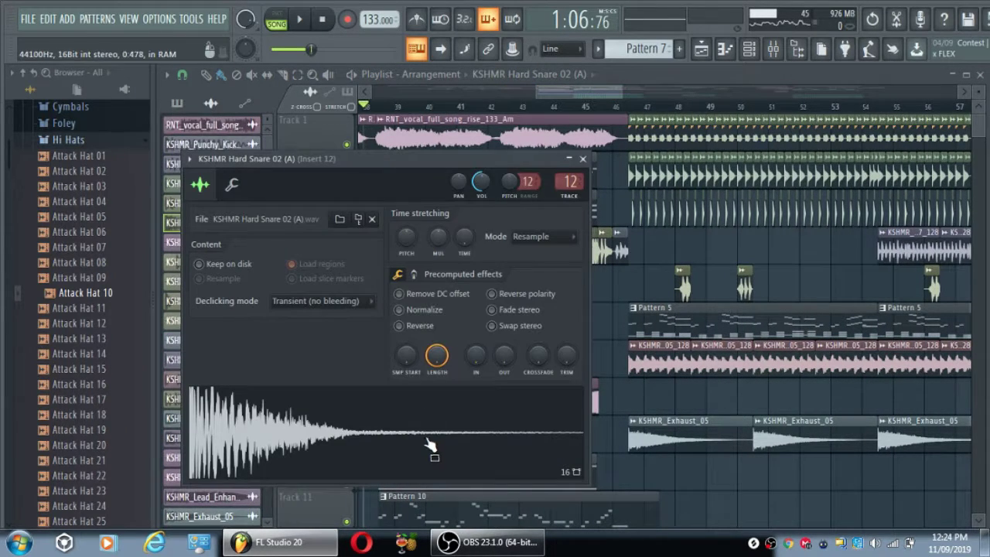
pyautogui.click(583, 160)
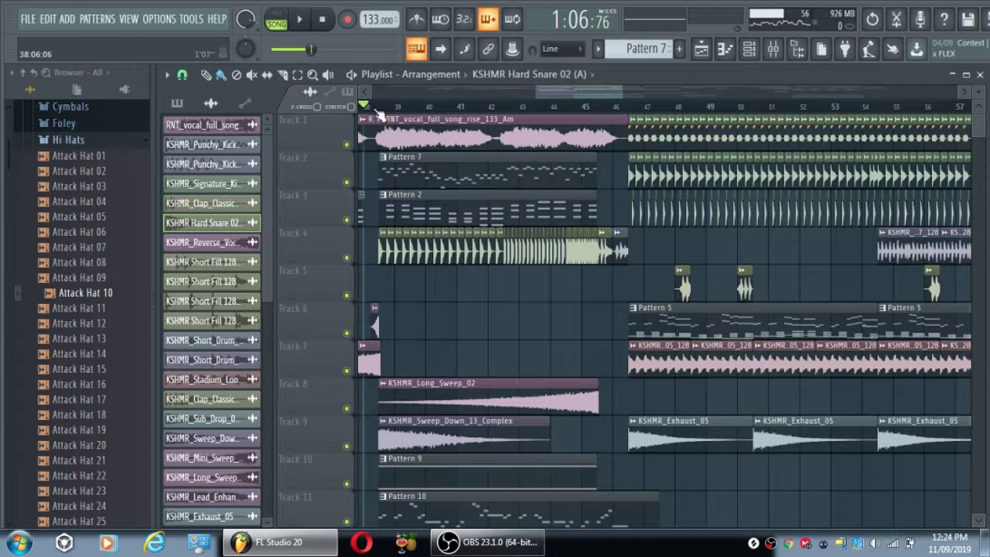
# Solo Track 4 together with the snare channel pitch automation track and listen from bar 38, continuing from about bar 42
pyautogui.rightClick(349, 258)
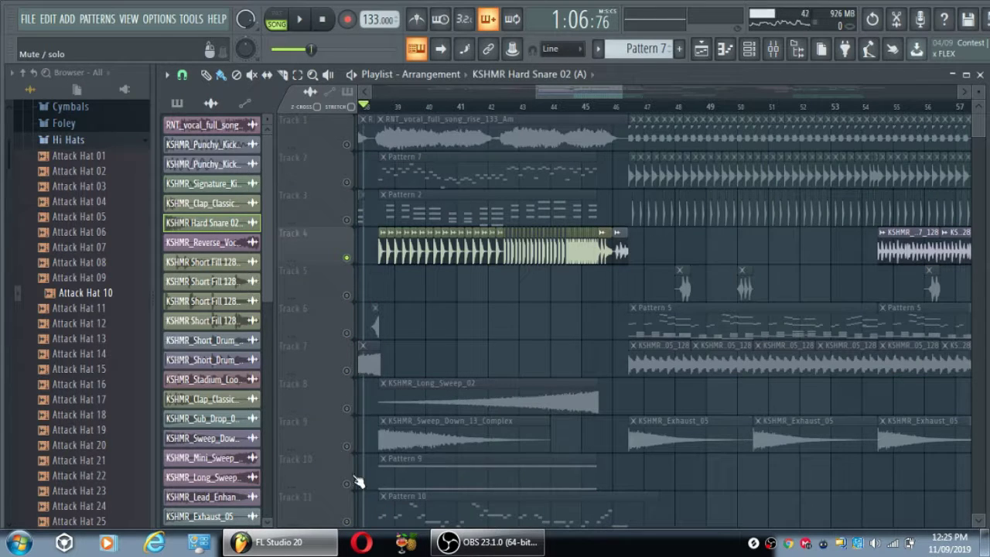
pyautogui.scroll(-5, 401, 340)
pyautogui.click(350, 372)
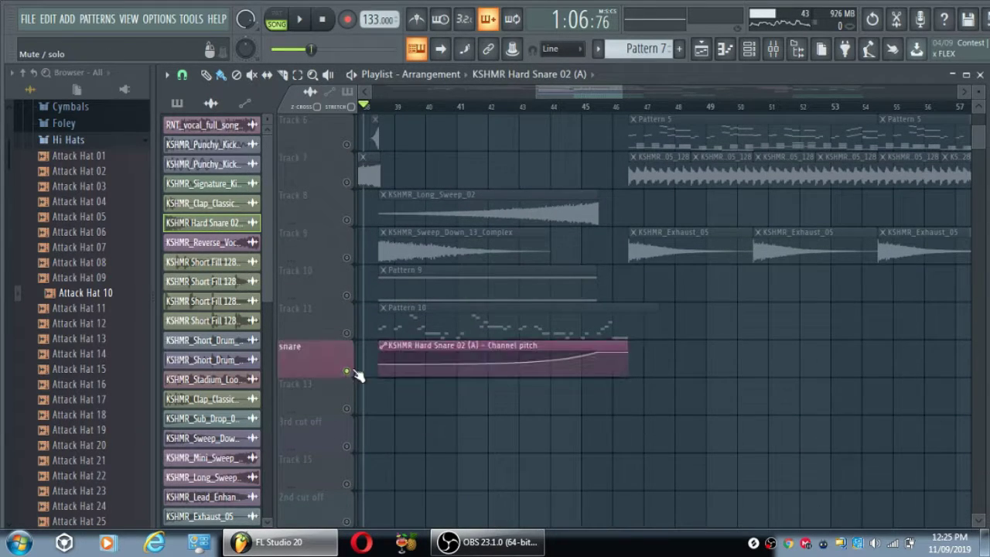
pyautogui.scroll(1, 375, 355)
pyautogui.scroll(2, 375, 354)
pyautogui.press('space')
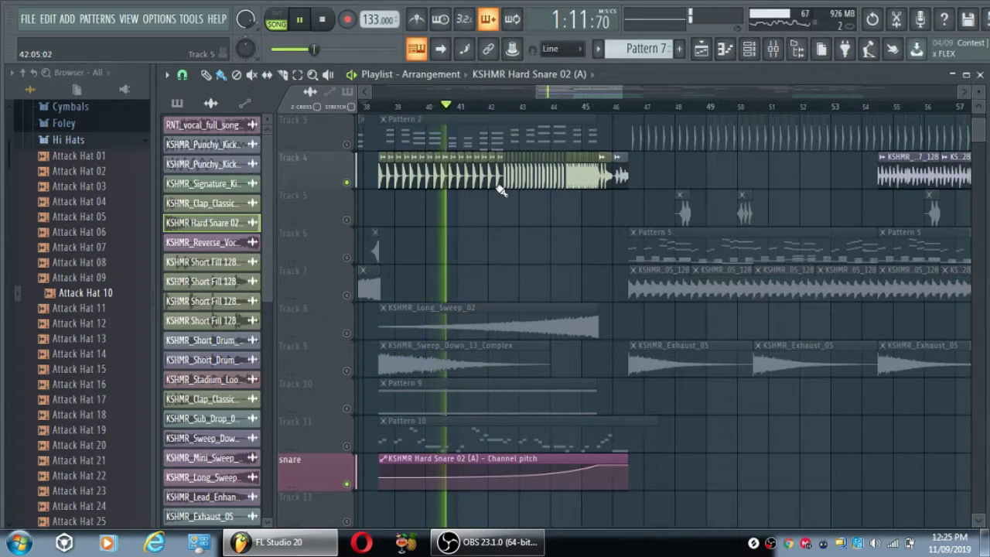
pyautogui.click(490, 107)
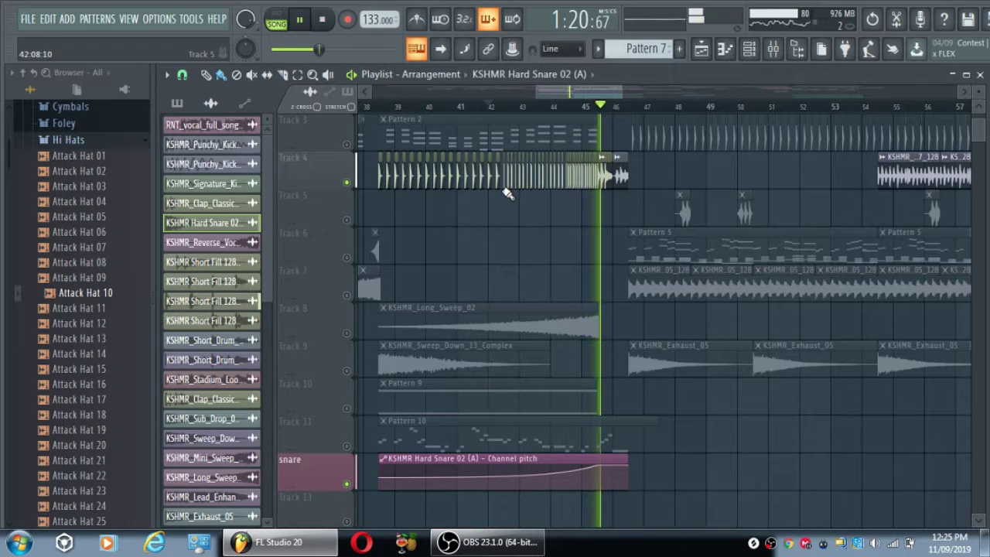
pyautogui.press('space')
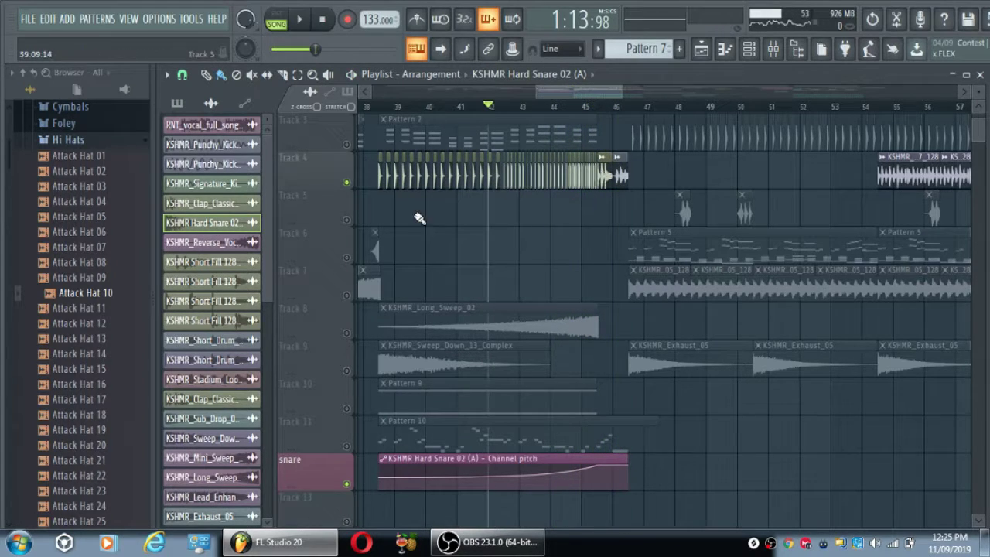
# Restore all playlist tracks to unmuted and solo Track 10 containing Pattern 9
pyautogui.rightClick(347, 181)
pyautogui.rightClick(347, 182)
pyautogui.scroll(-2, 433, 289)
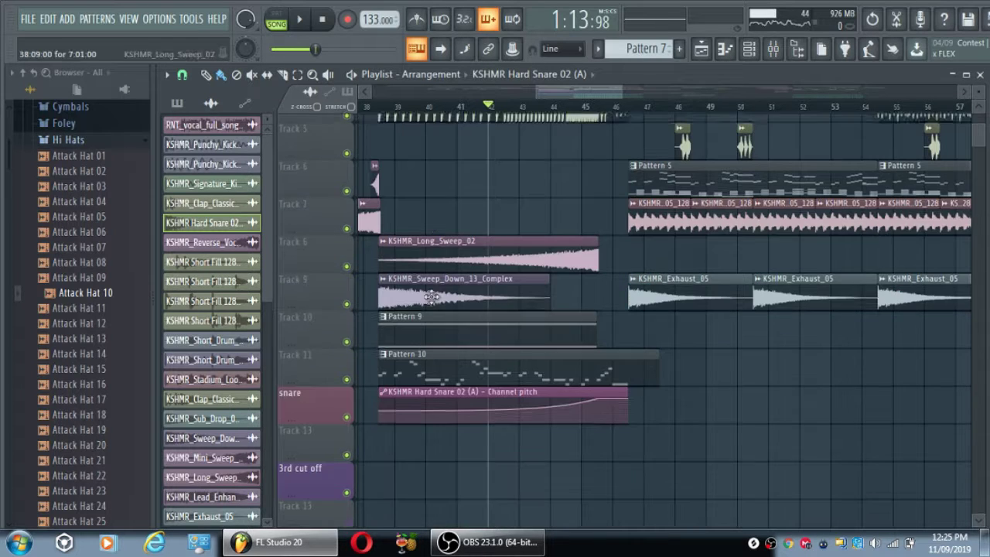
pyautogui.rightClick(354, 333)
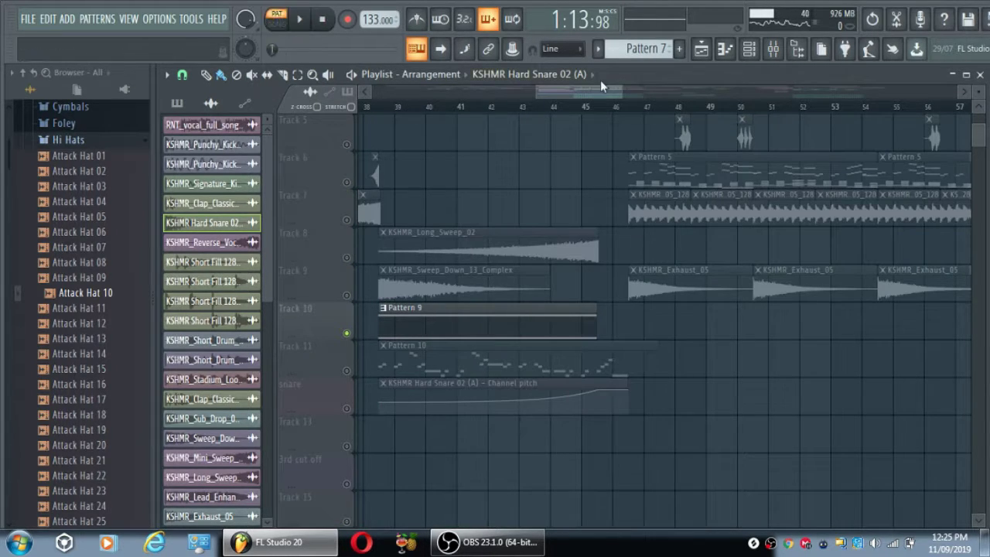
# Examine the 3x Osc notes of Pattern 9 in the piano roll during pattern playback
pyautogui.scroll(-2, 633, 49)
pyautogui.click(749, 51)
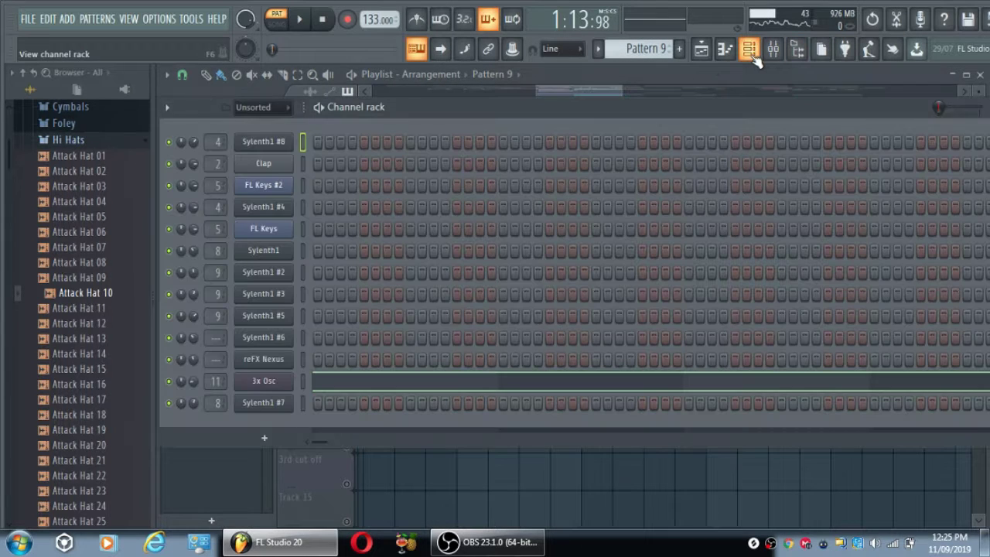
pyautogui.click(364, 373)
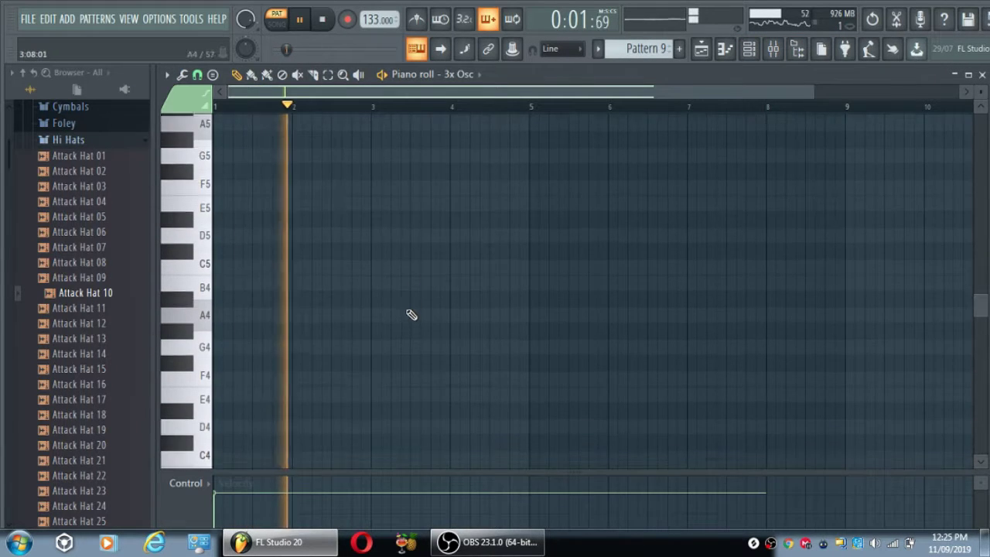
pyautogui.scroll(-3, 413, 309)
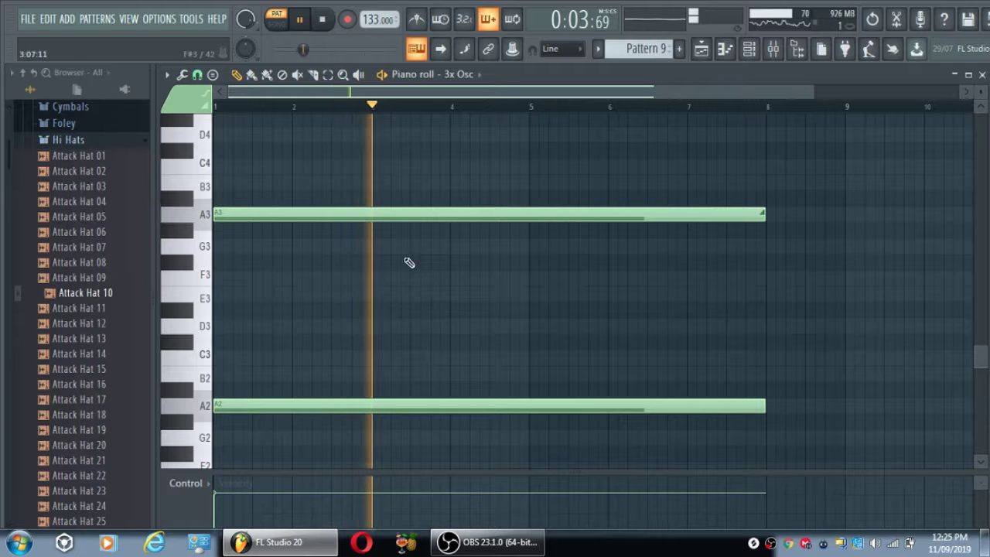
pyautogui.click(982, 74)
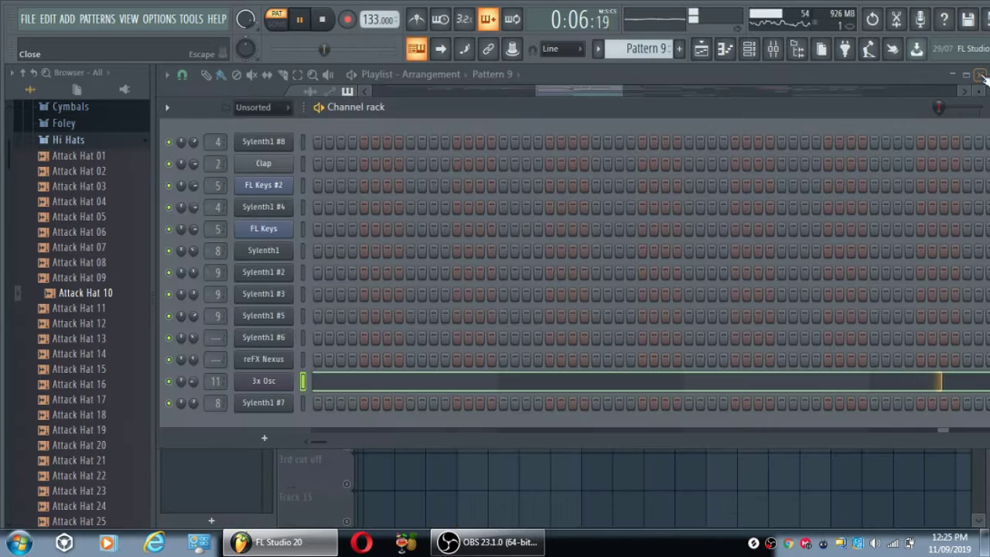
# Inspect the effects on the 3x Osc channel's mixer insert 11 and return to the playlist
pyautogui.doubleClick(210, 379)
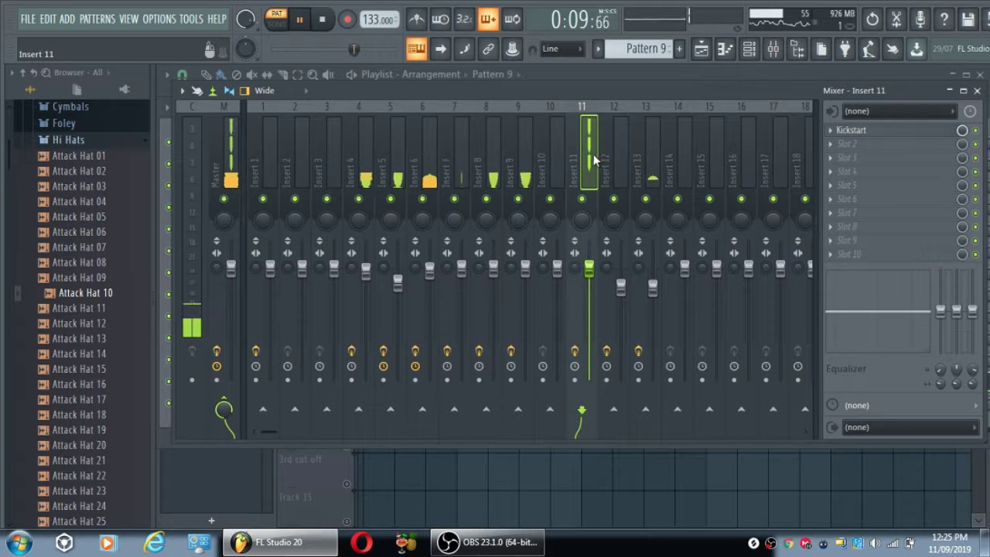
pyautogui.click(978, 90)
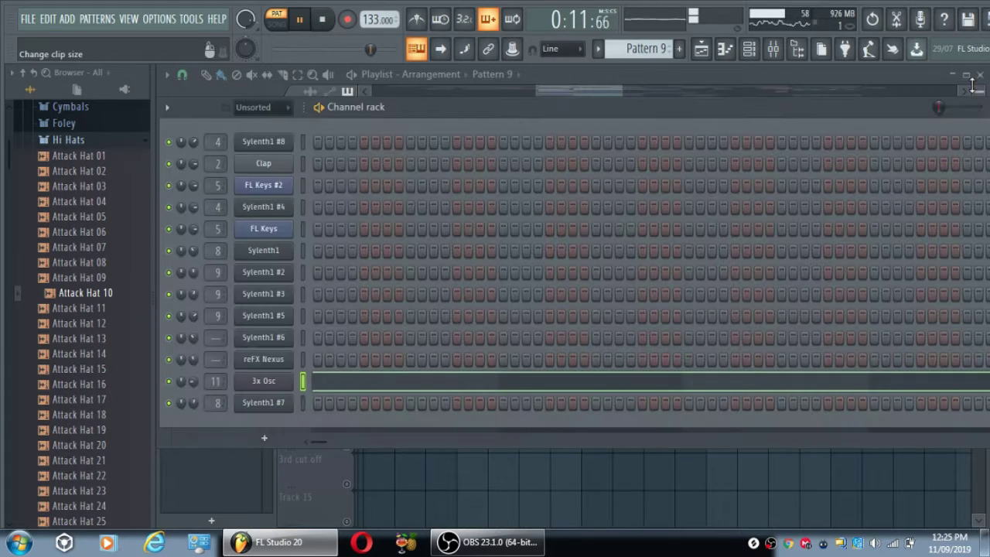
pyautogui.click(749, 50)
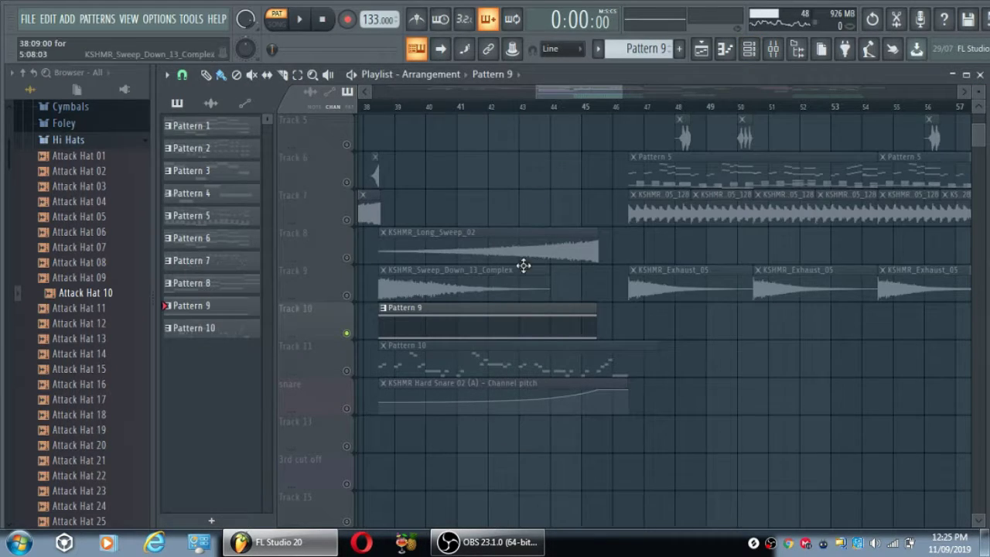
# Unmute Track 11 and the snare automation track and play the song from about bar 38
pyautogui.scroll(-3, 539, 302)
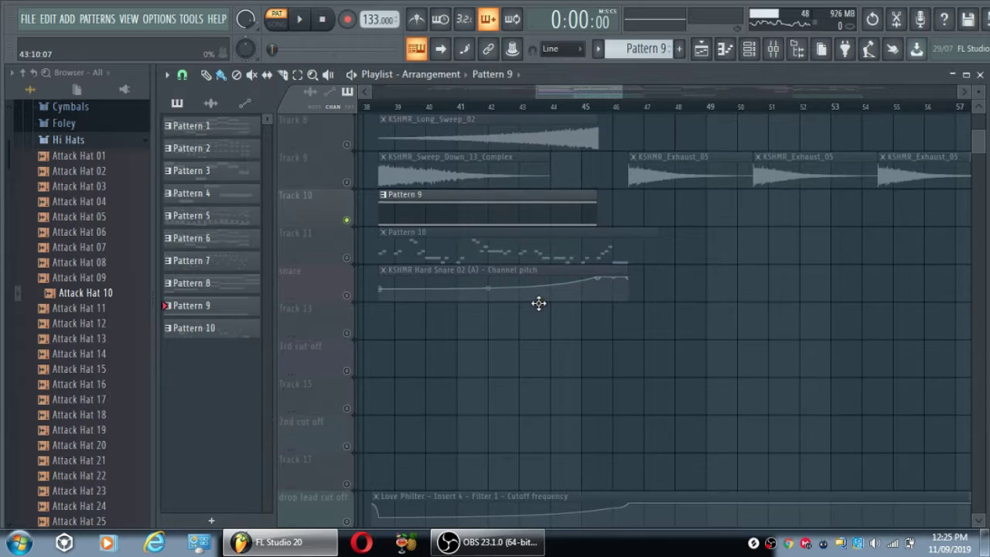
pyautogui.click(347, 257)
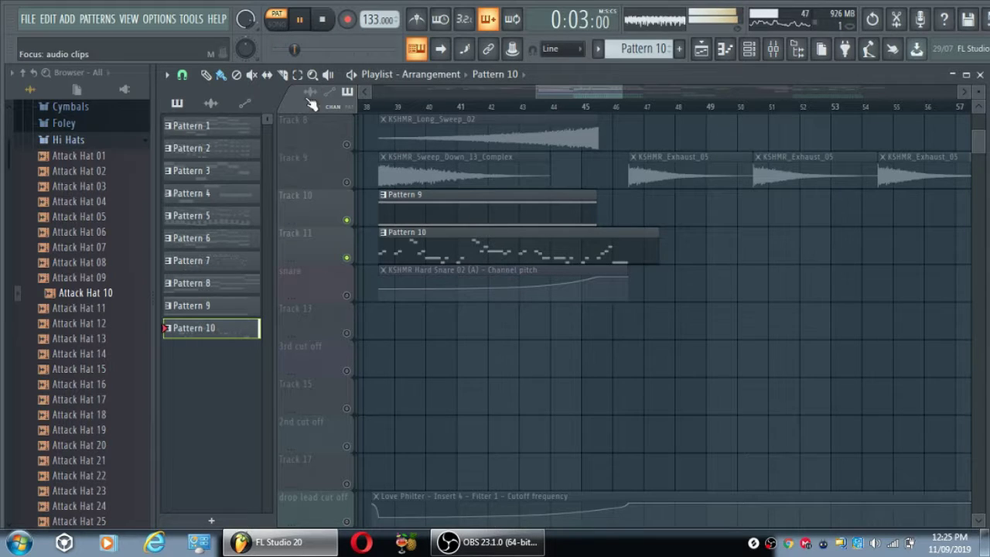
pyautogui.click(346, 296)
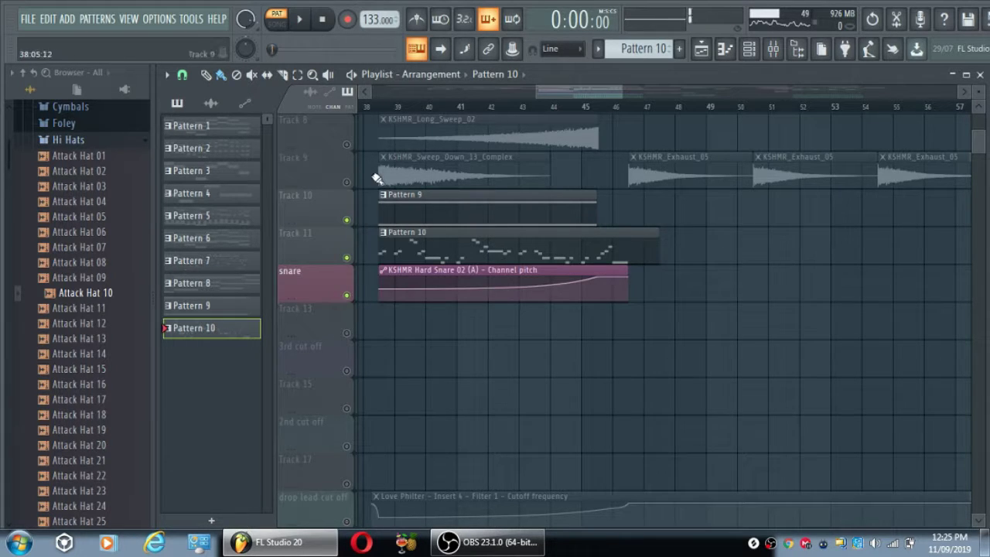
pyautogui.click(379, 108)
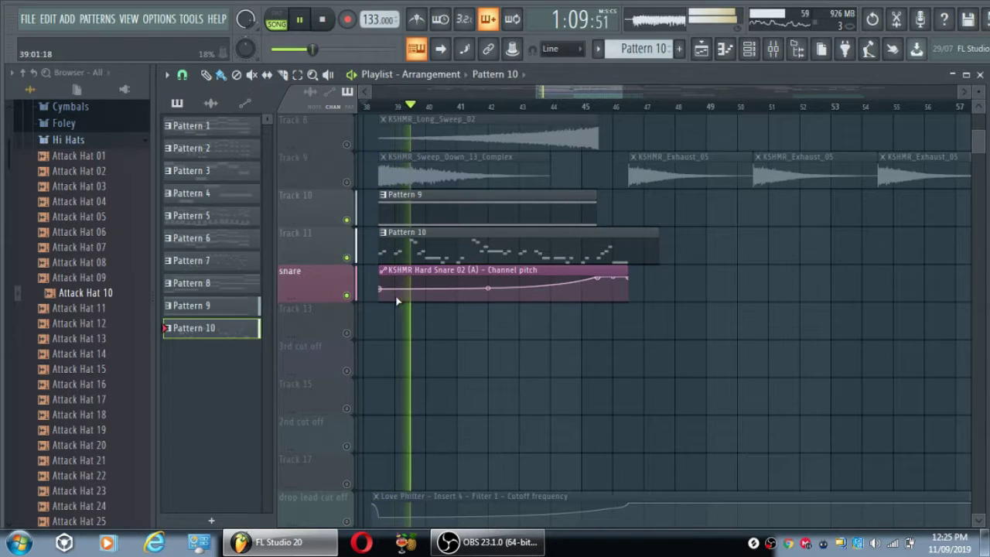
pyautogui.press('space')
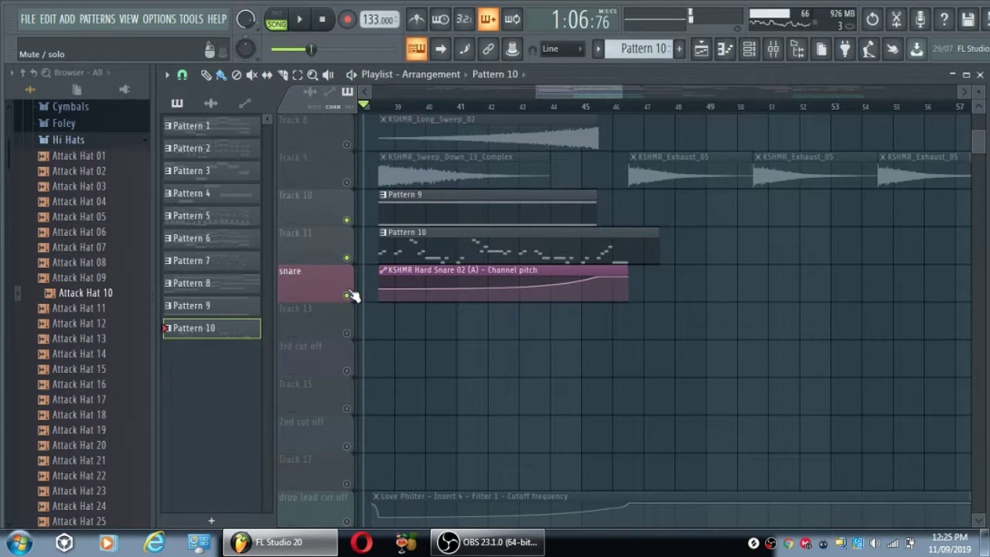
# Unmute the drop lead cut off, piano and bass automation tracks in the playlist
pyautogui.scroll(-4, 355, 298)
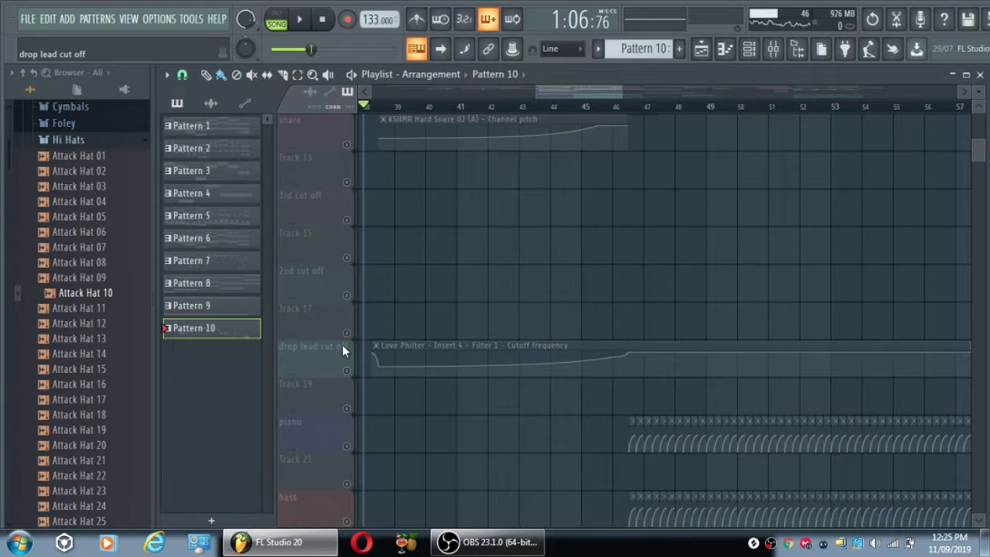
pyautogui.scroll(-1, 343, 347)
pyautogui.click(346, 338)
pyautogui.click(347, 413)
pyautogui.scroll(-2, 349, 379)
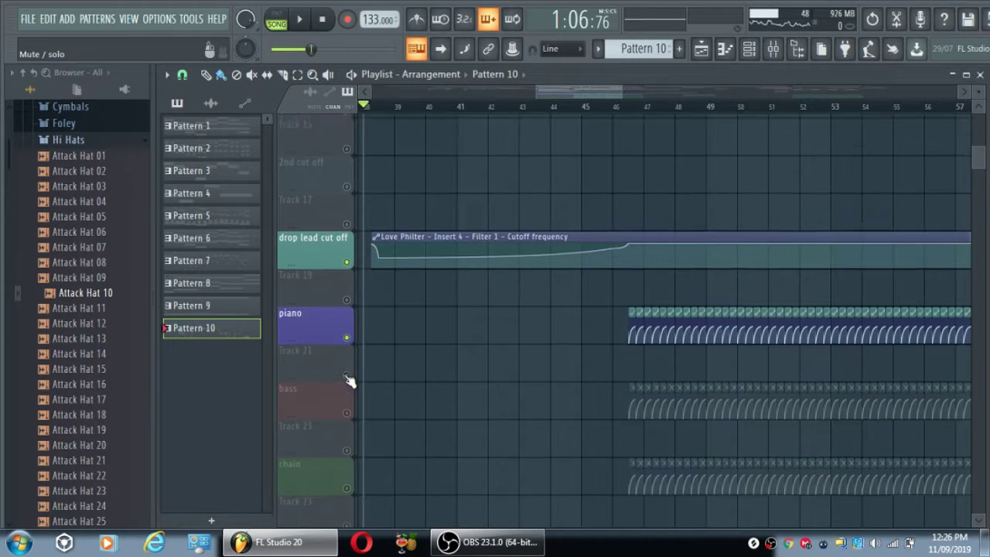
pyautogui.click(348, 411)
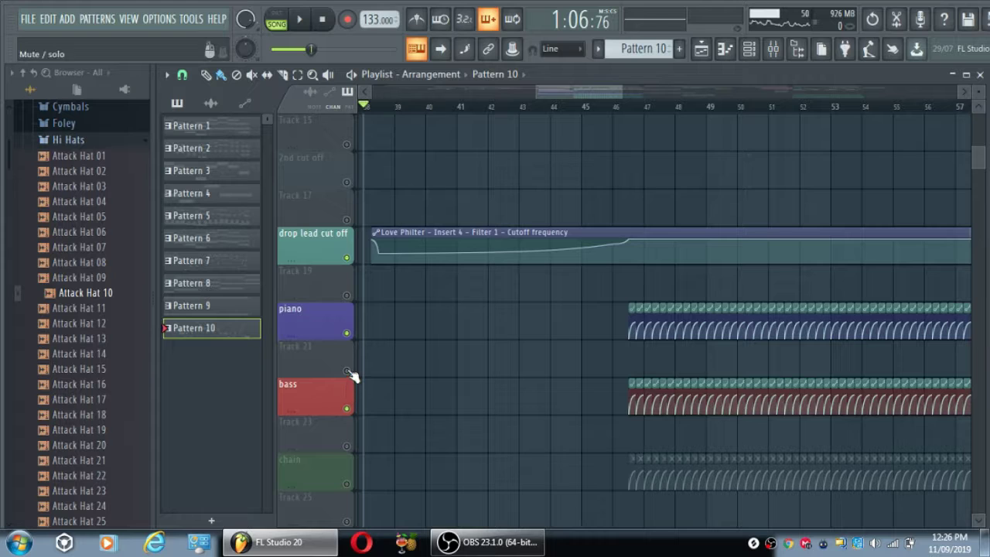
# Unmute the 2nd cut off and 3rd cut off tracks and play the song from about bar 38
pyautogui.scroll(-1, 355, 318)
pyautogui.scroll(2, 356, 302)
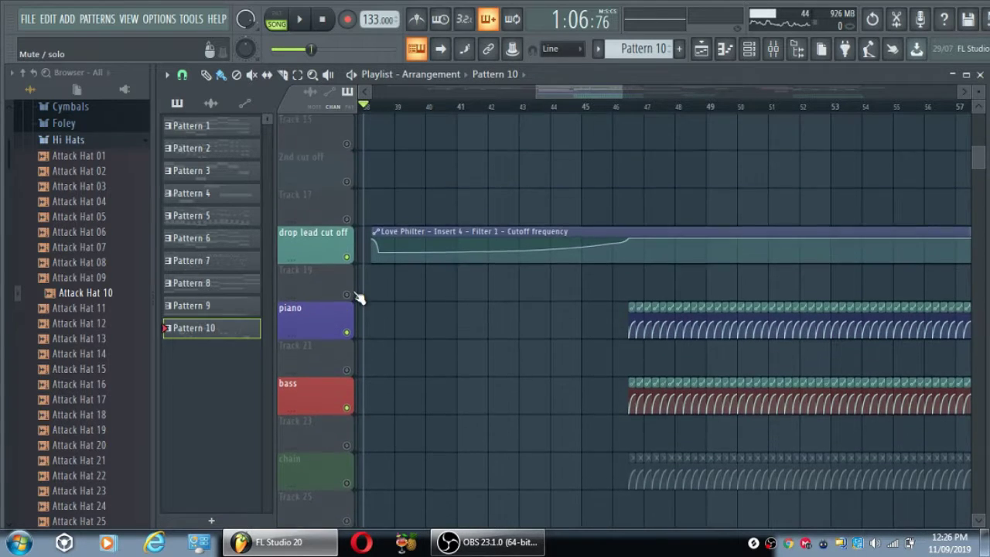
pyautogui.scroll(1, 356, 293)
pyautogui.click(347, 294)
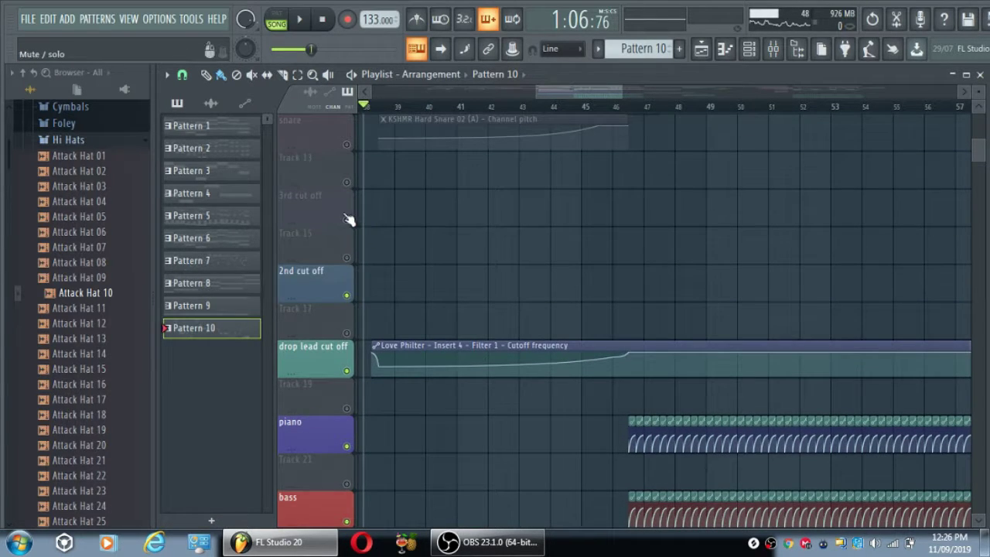
pyautogui.press('space')
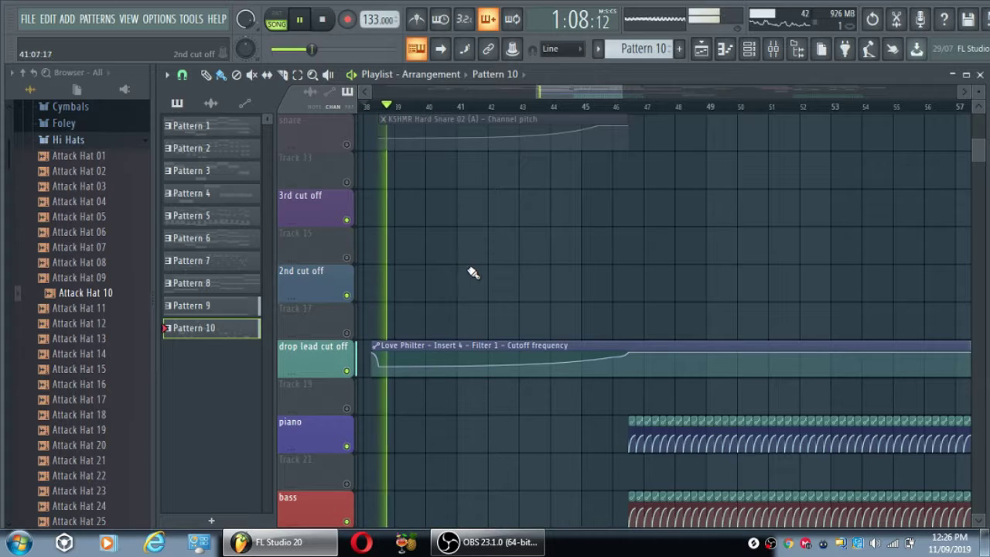
# Unmute the snare automation track and Tracks 3, 4 and 8 while the song plays
pyautogui.scroll(1, 479, 272)
pyautogui.click(347, 219)
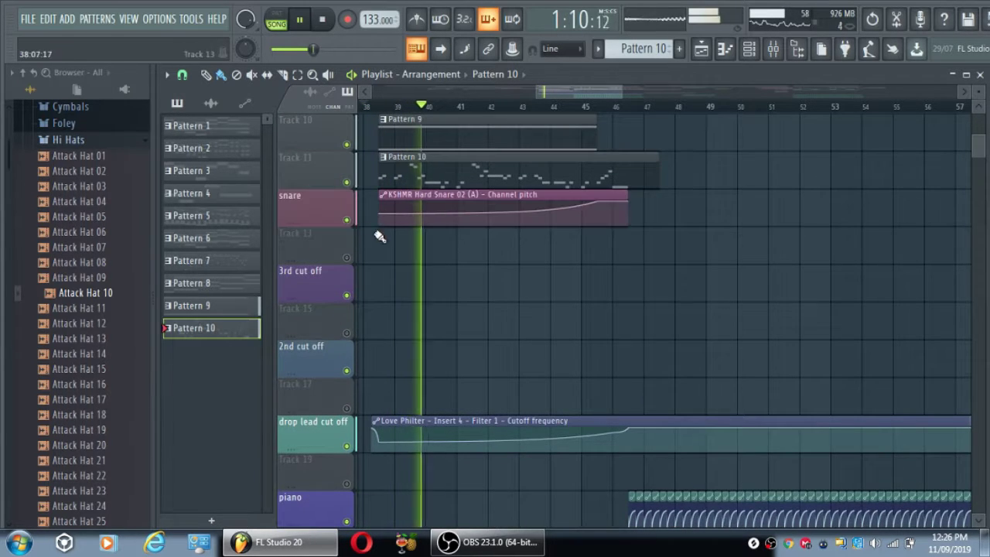
pyautogui.scroll(4, 378, 240)
pyautogui.scroll(3, 379, 245)
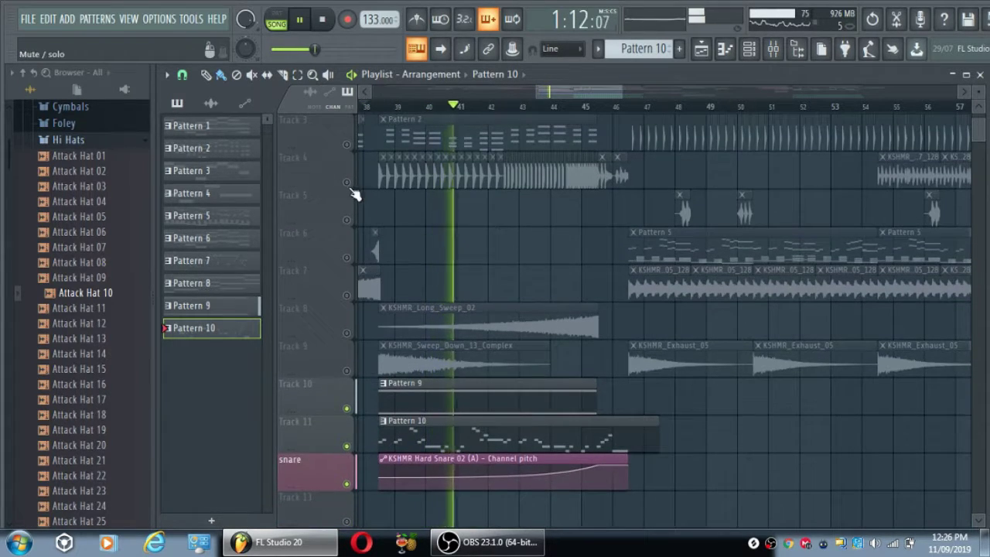
pyautogui.click(347, 144)
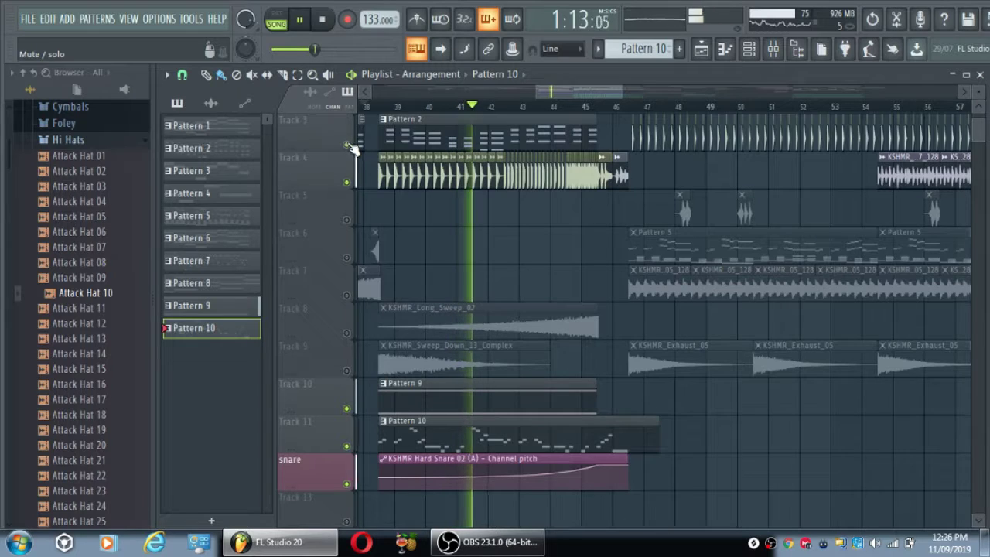
pyautogui.click(348, 334)
pyautogui.scroll(-3, 351, 372)
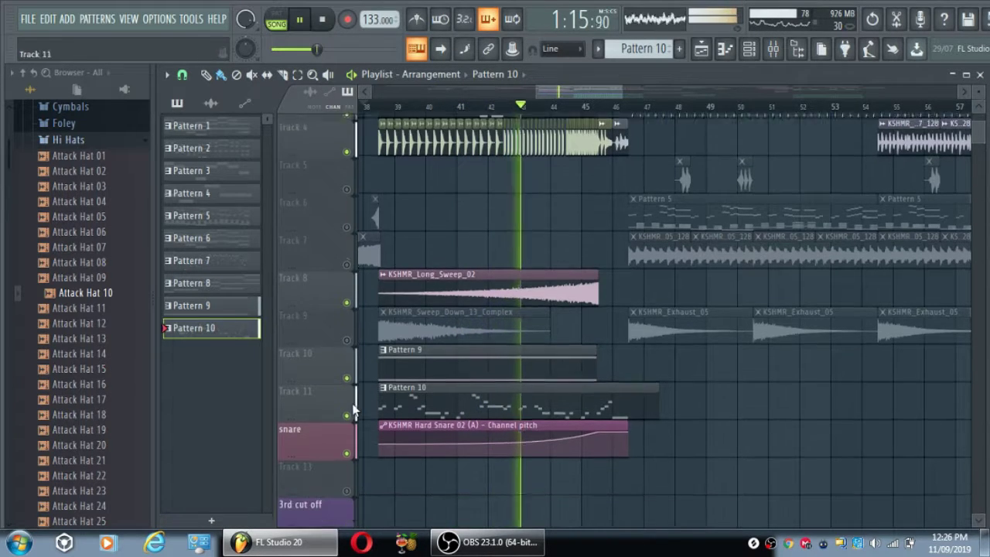
pyautogui.scroll(1, 449, 296)
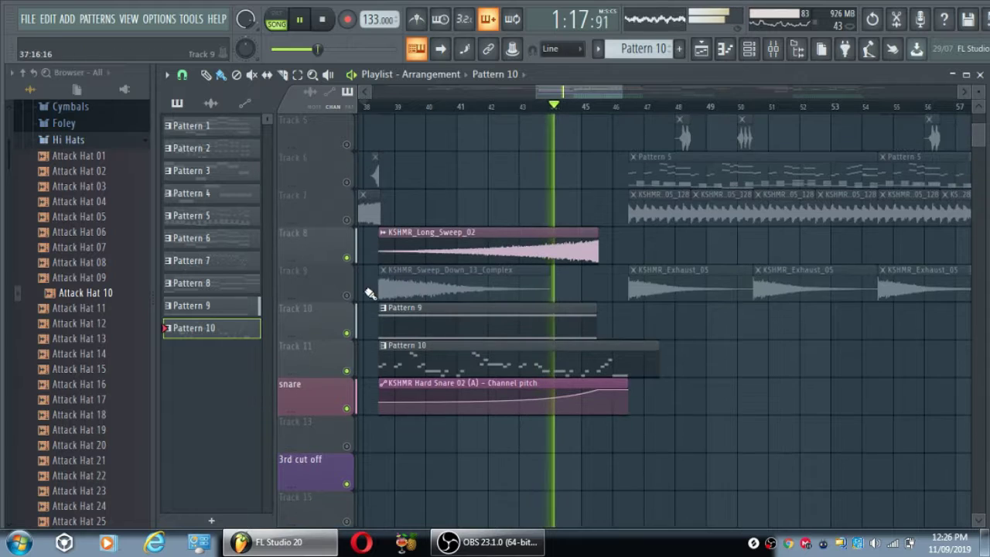
# Unmute Track 9 during playback and stop the song at about bar 46
pyautogui.click(347, 295)
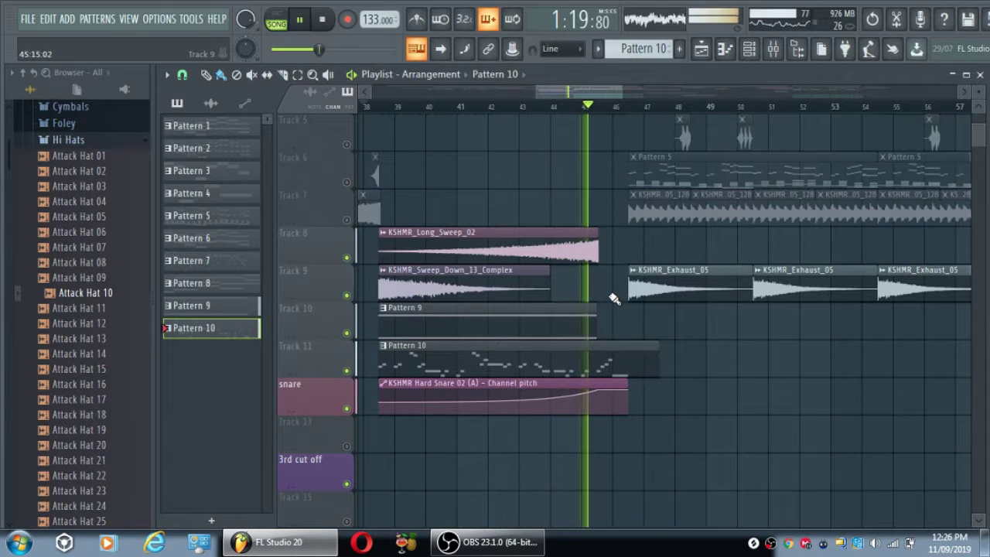
pyautogui.scroll(4, 604, 287)
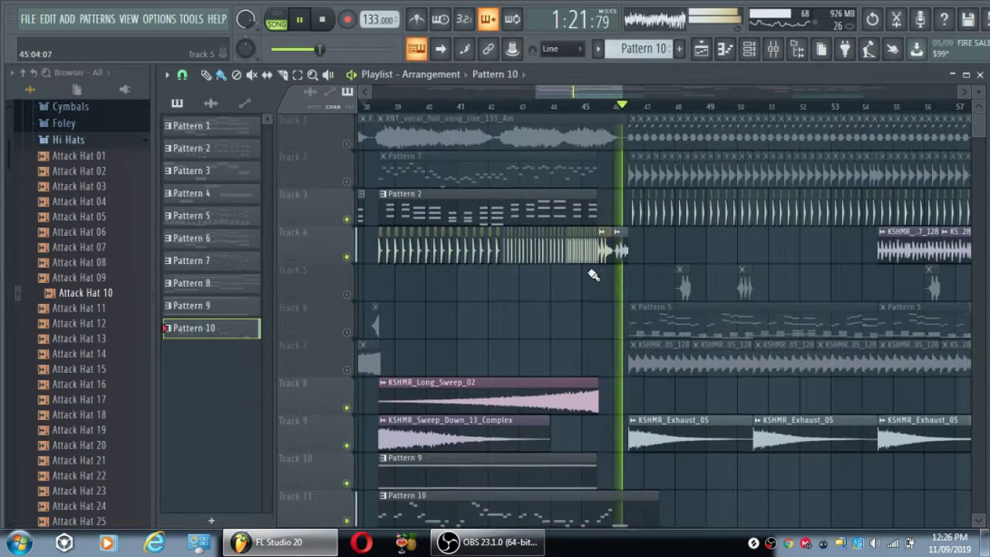
pyautogui.press('space')
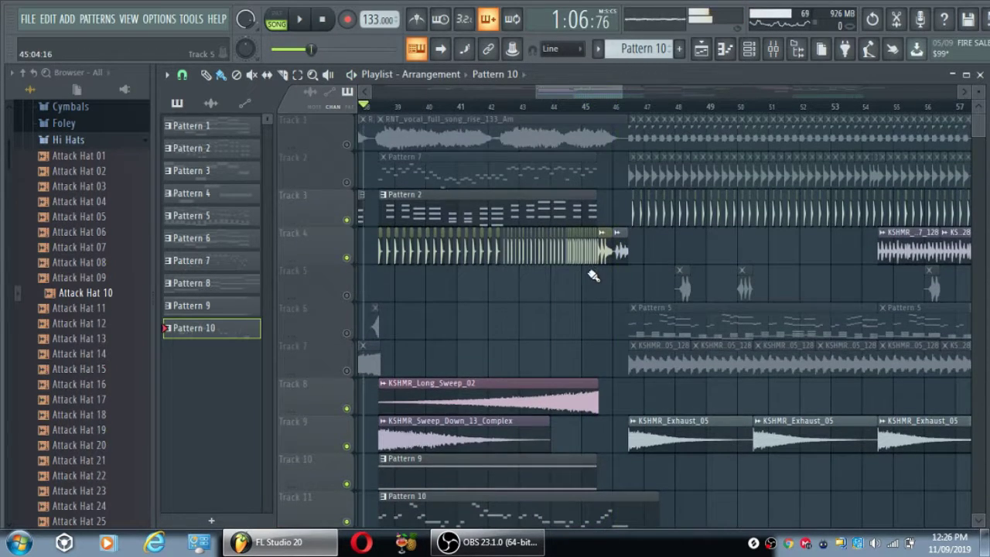
# Restore all tracks, solo Track 1, play the drop from about bar 46 and unmute Track 2
pyautogui.rightClick(347, 257)
pyautogui.rightClick(348, 258)
pyautogui.moveTo(561, 96); pyautogui.dragTo(585, 98)
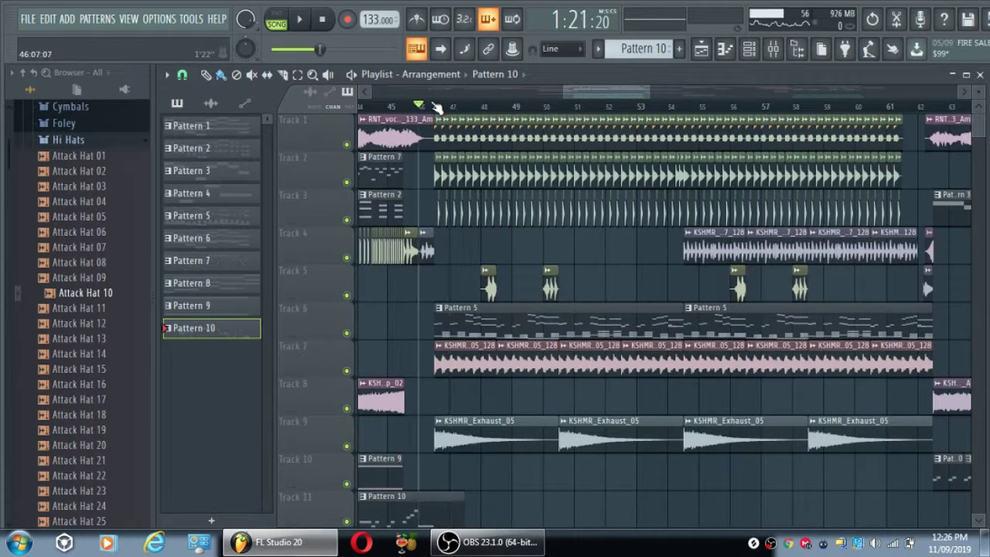
pyautogui.rightClick(347, 144)
pyautogui.press('space')
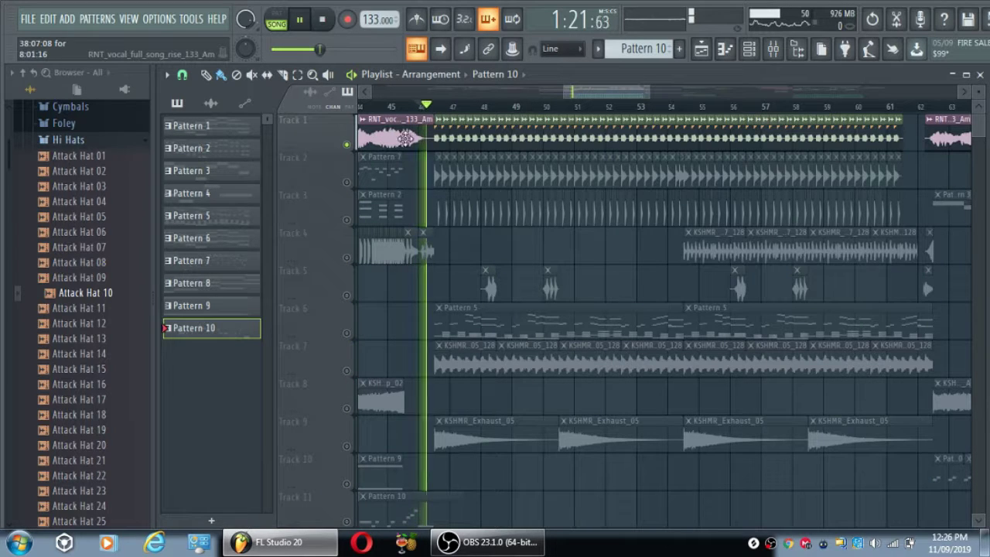
pyautogui.click(347, 183)
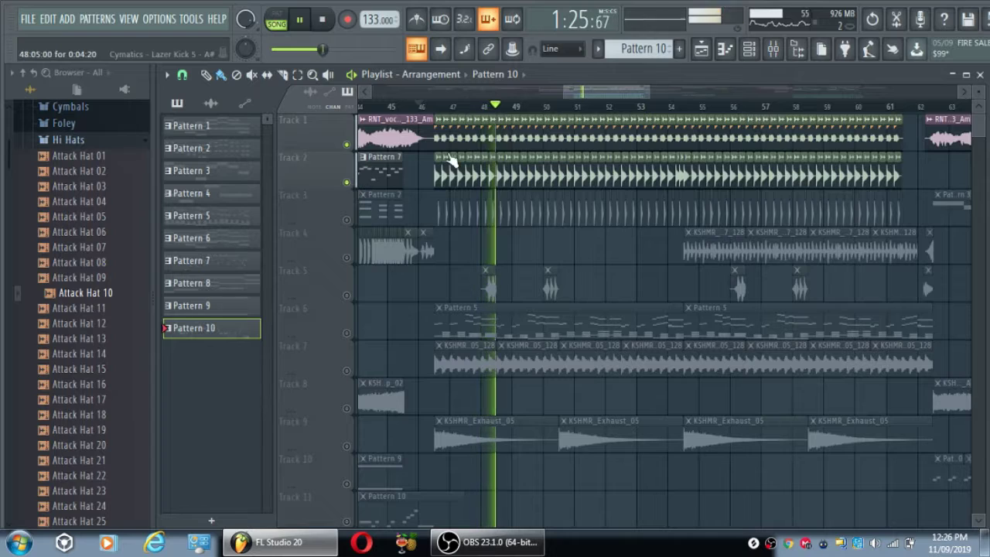
# Stop playback and examine the sampler settings of the Cymatics Lazer Kick 5 and KSHMR_Signature_Kick_02_Carry_Me_Home_A clips
pyautogui.moveTo(563, 95); pyautogui.dragTo(574, 95)
pyautogui.press('space')
pyautogui.moveTo(651, 95); pyautogui.dragTo(582, 96)
pyautogui.doubleClick(447, 145)
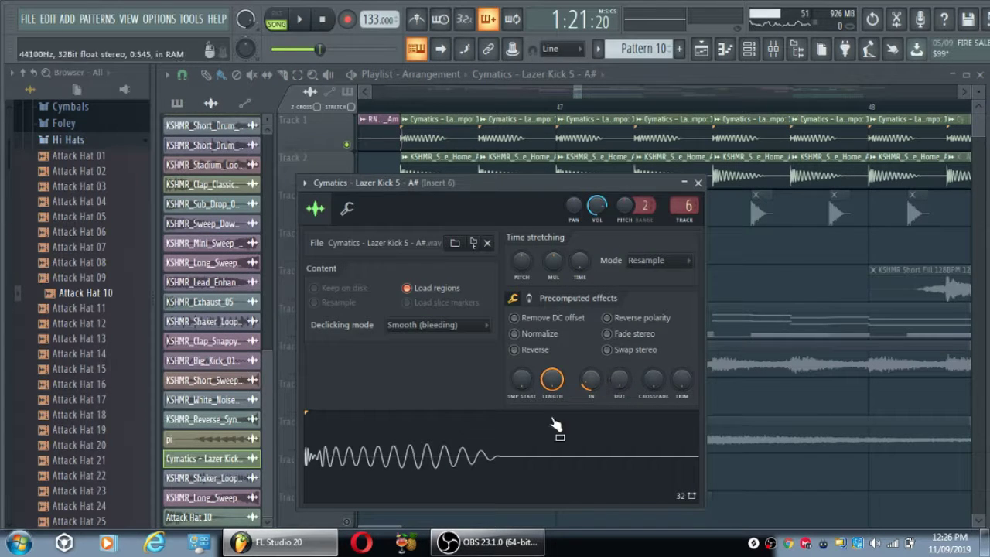
pyautogui.click(699, 183)
pyautogui.doubleClick(457, 167)
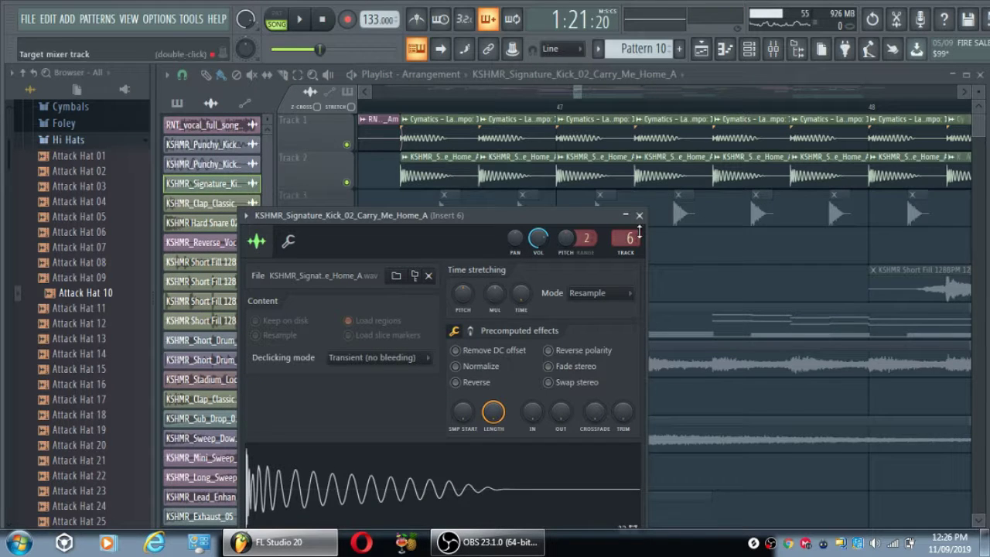
pyautogui.click(638, 216)
# Unmute Track 3 and play it with the two kick tracks from about bar 46
pyautogui.scroll(-1, 520, 203)
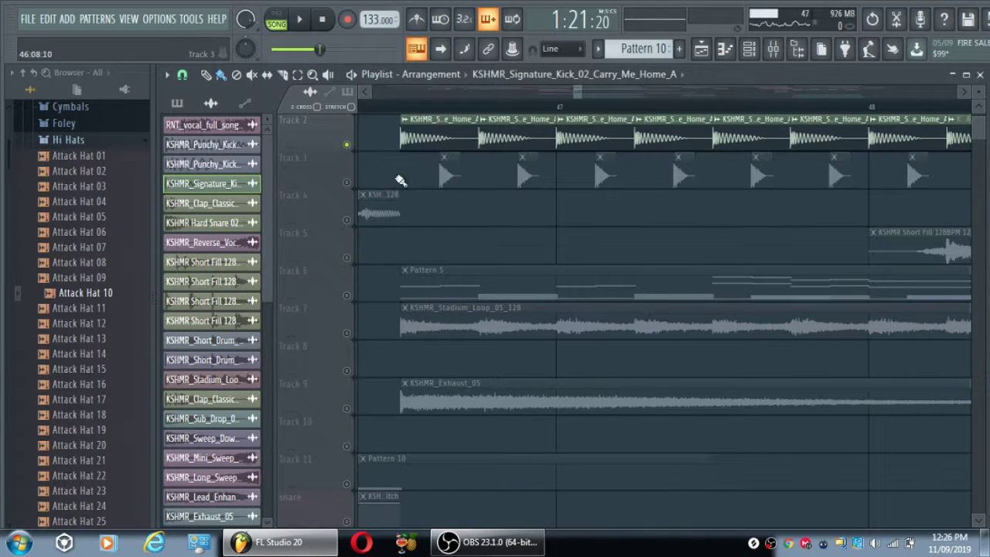
pyautogui.click(347, 183)
pyautogui.scroll(1, 409, 197)
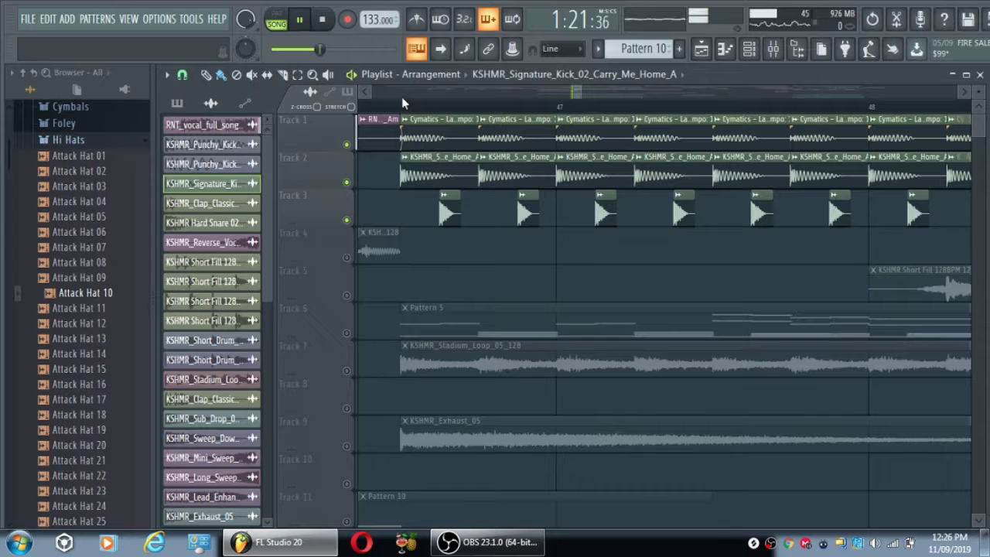
pyautogui.press('space')
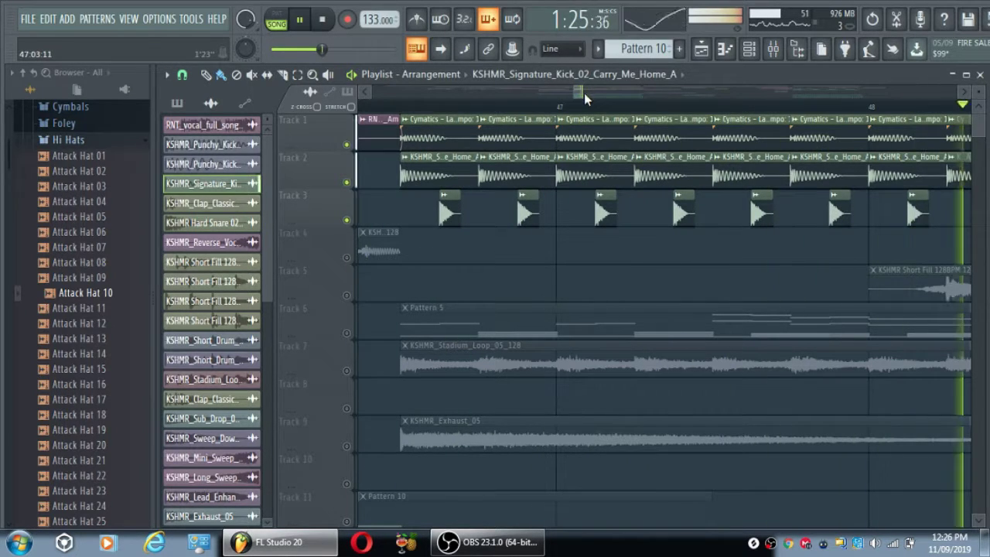
pyautogui.press('space')
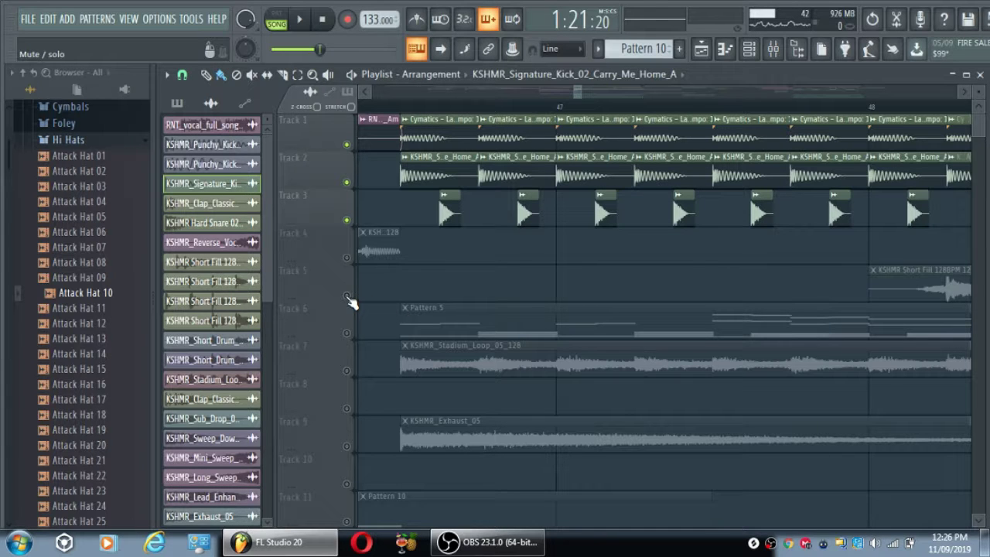
# Unmute Track 5 and play the drum fills from about bar 48
pyautogui.click(347, 297)
pyautogui.moveTo(584, 92); pyautogui.dragTo(593, 93)
pyautogui.click(578, 108)
pyautogui.press('space')
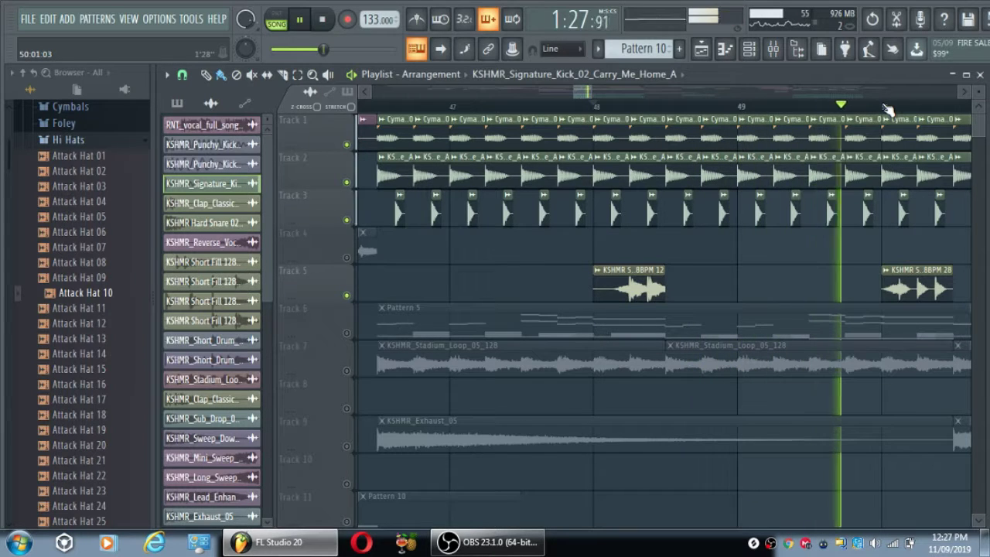
pyautogui.press('space')
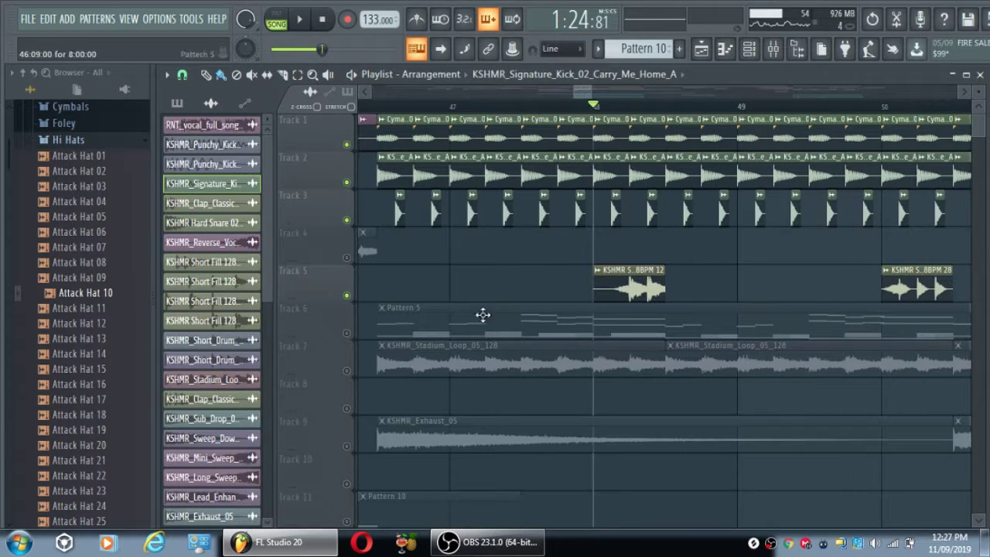
# Unmute the stadium loop on Track 7 and play the drop from about bar 46
pyautogui.click(347, 333)
pyautogui.click(346, 370)
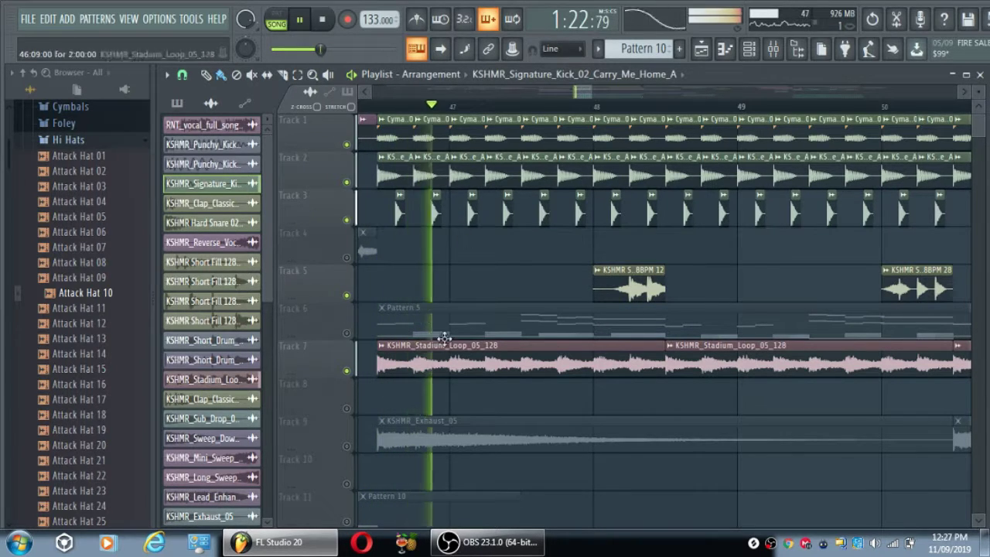
pyautogui.scroll(-2, 484, 340)
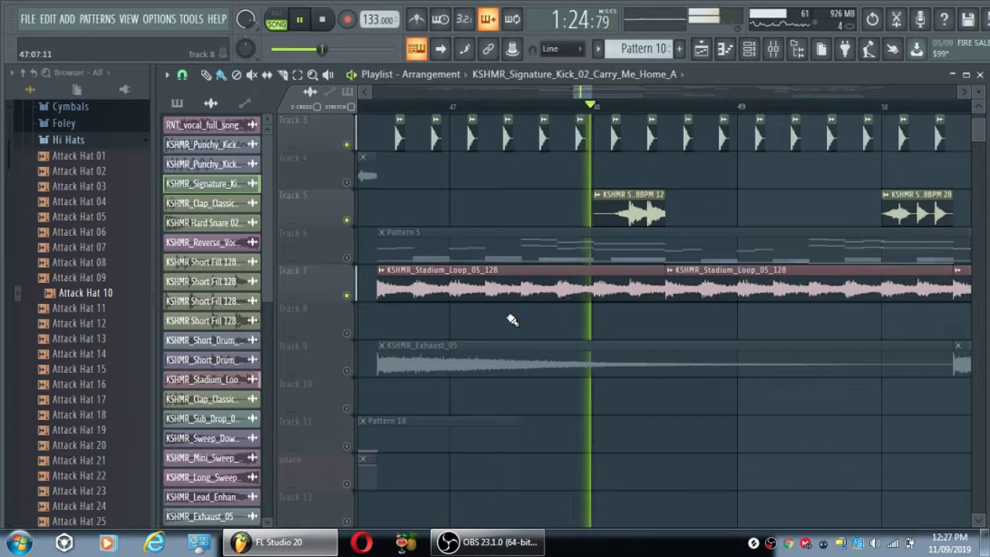
pyautogui.press('space')
# Unmute the KSHMR_Exhaust_05 clips on Track 9 and play the drop from about bar 46 to bar 50
pyautogui.click(347, 371)
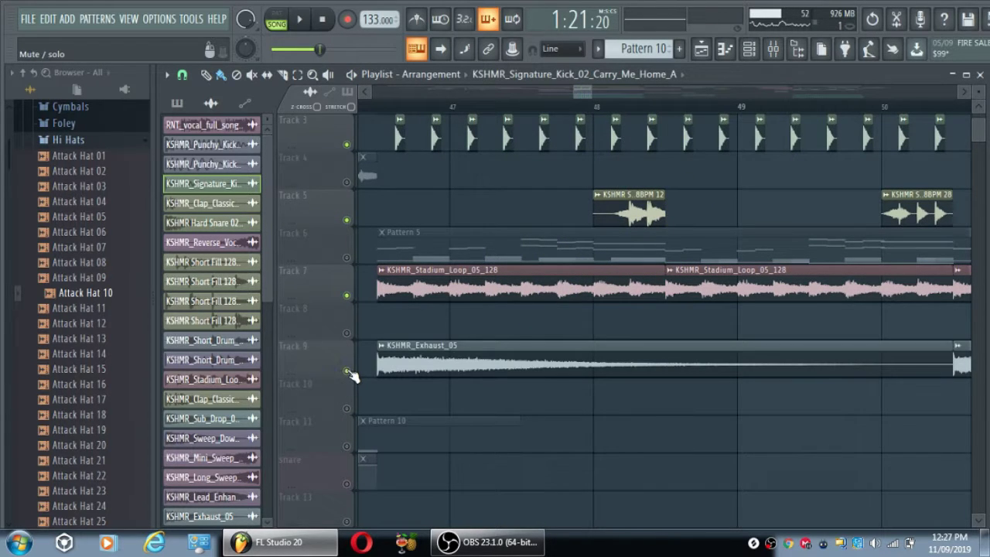
pyautogui.scroll(-2, 449, 371)
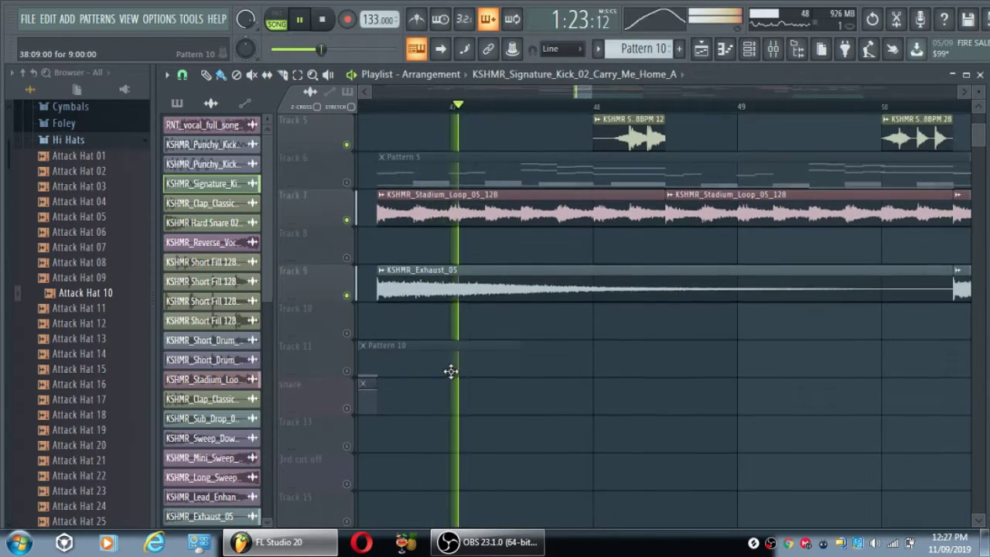
pyautogui.scroll(-2, 433, 333)
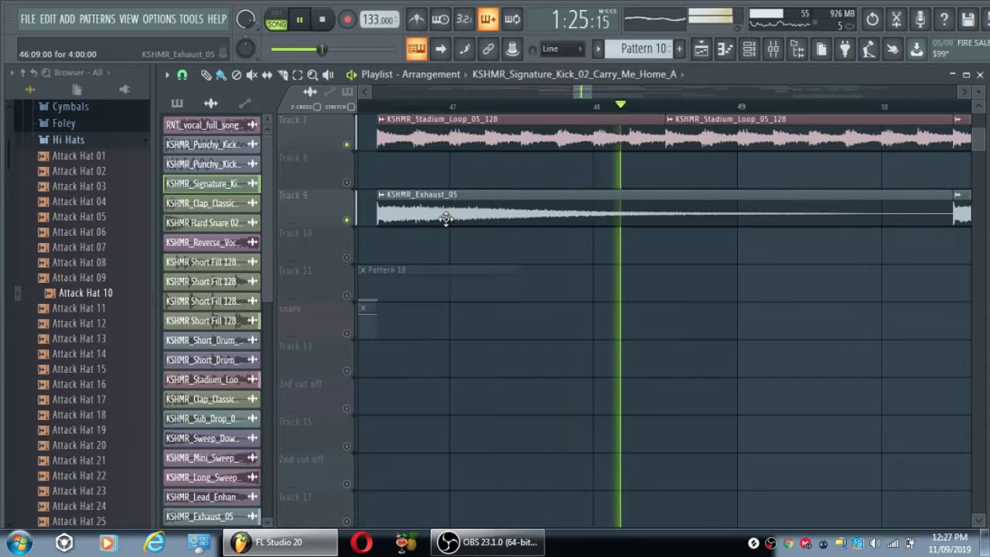
pyautogui.scroll(-4, 448, 219)
pyautogui.scroll(4, 452, 225)
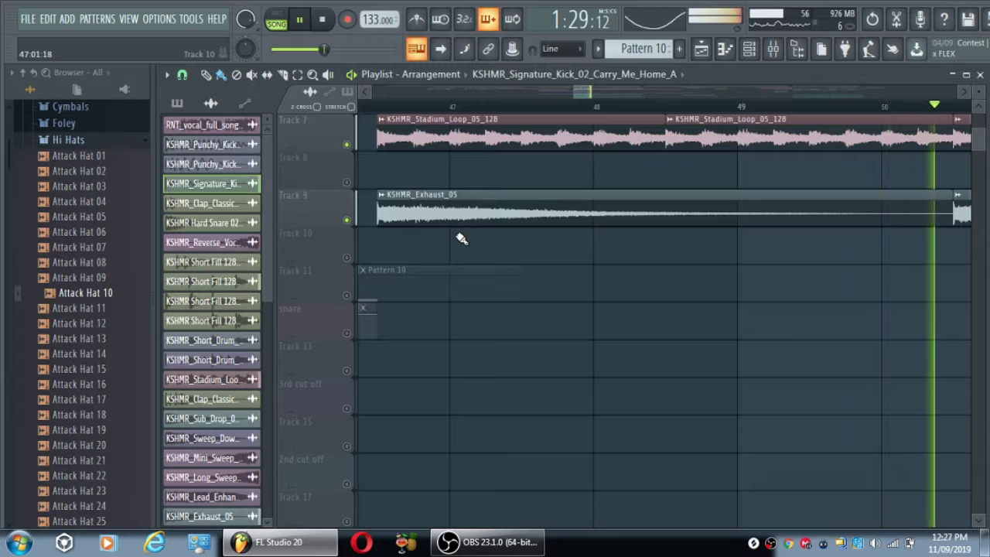
pyautogui.press('space')
# Solo Track 6 with Pattern 5 and unmute the 3rd cut off, 2nd cut off and drop lead cut off tracks
pyautogui.scroll(2, 433, 247)
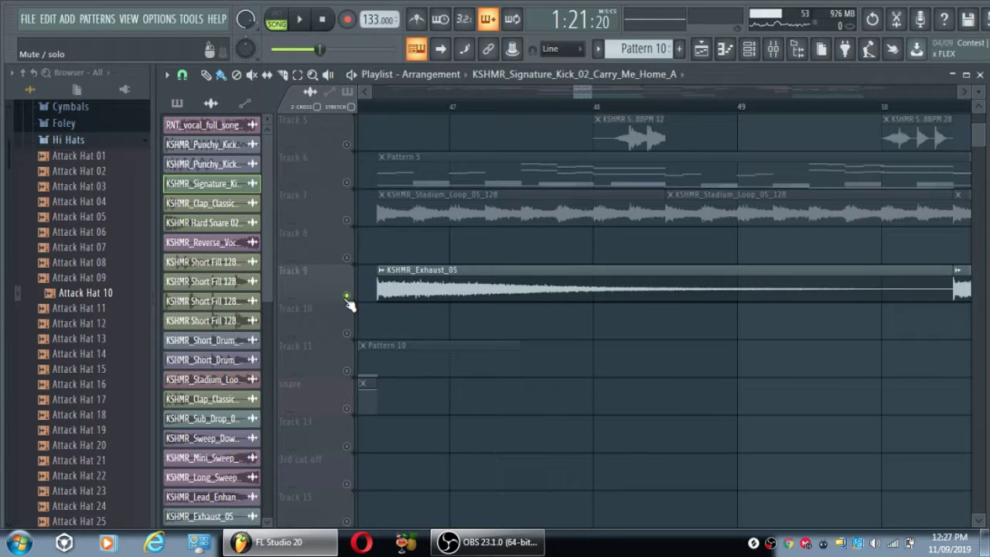
pyautogui.scroll(4, 380, 292)
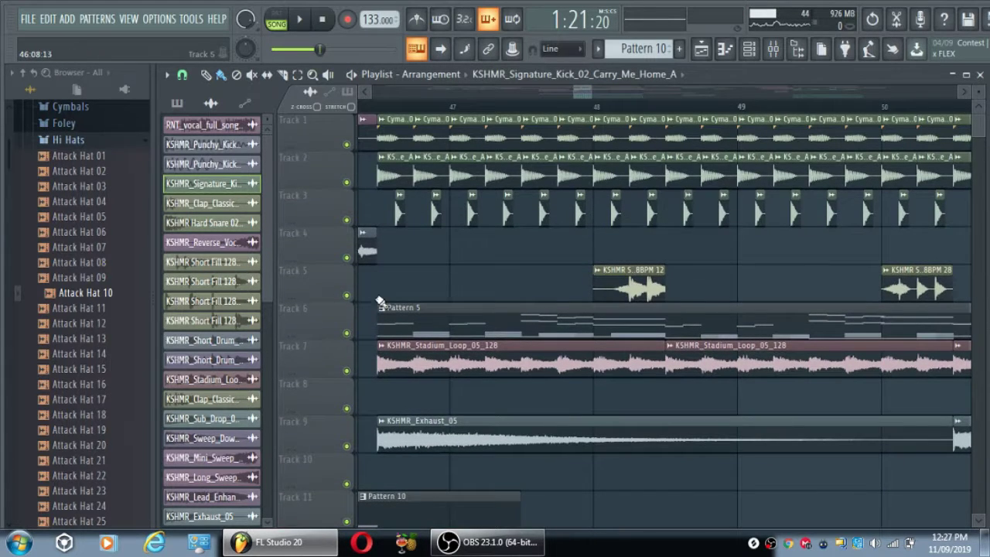
pyautogui.scroll(-8, 352, 338)
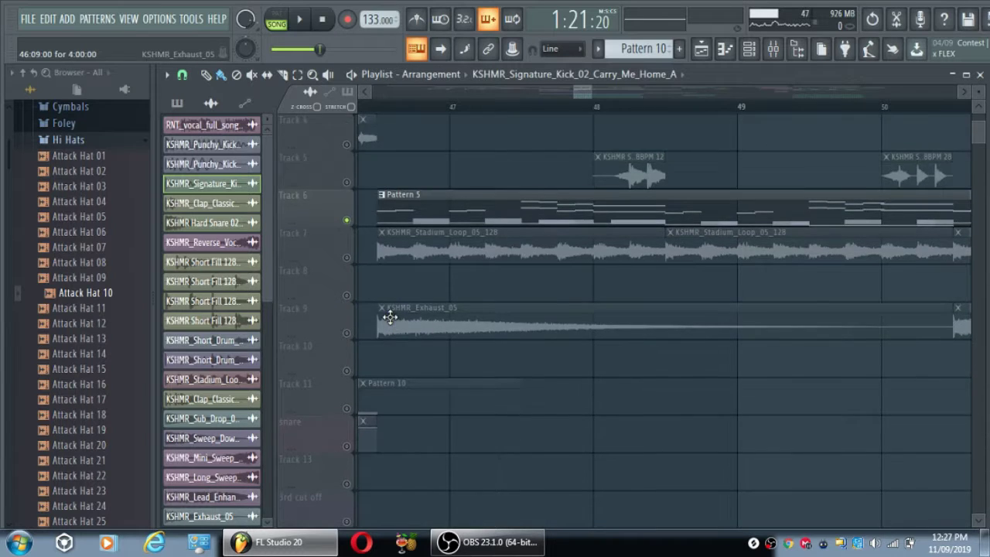
pyautogui.scroll(-4, 399, 312)
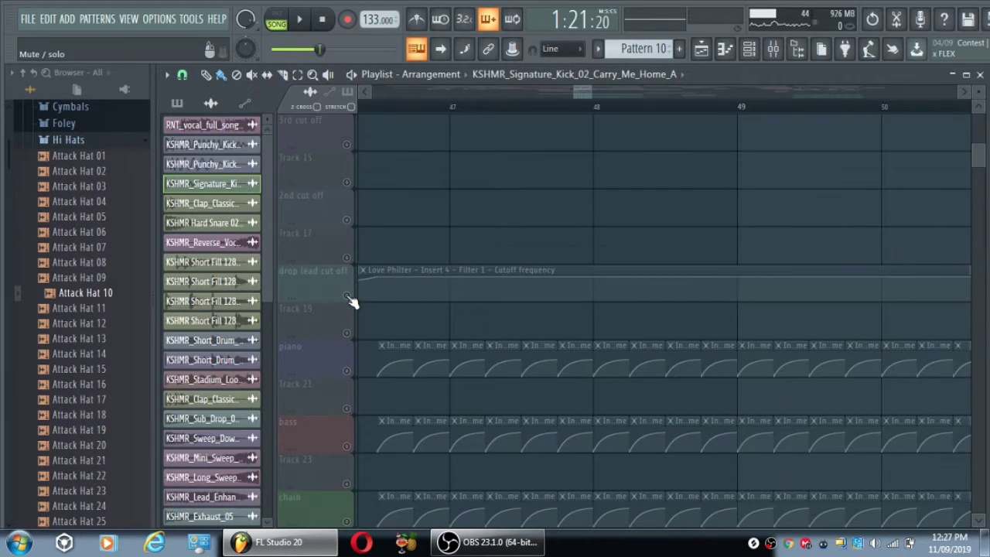
pyautogui.scroll(1, 347, 194)
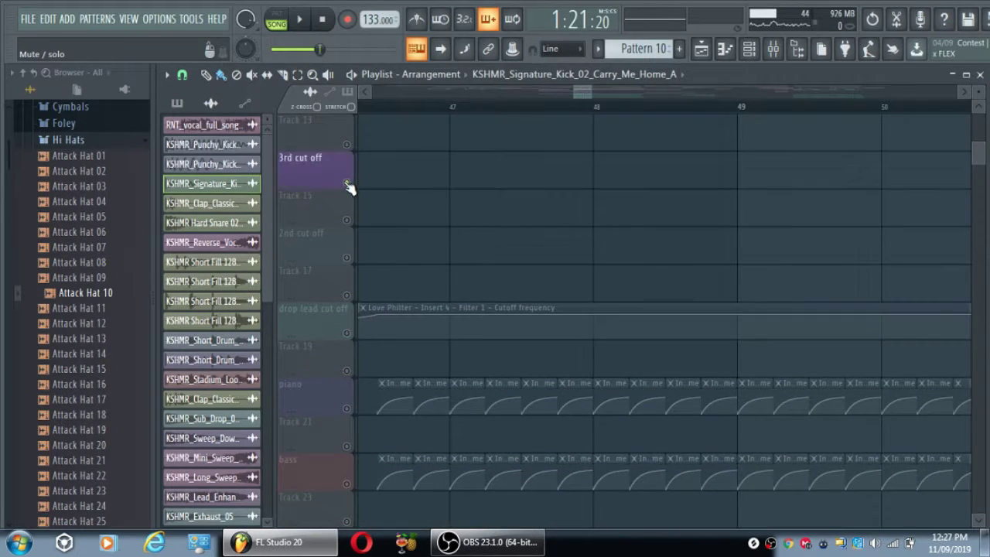
pyautogui.click(347, 332)
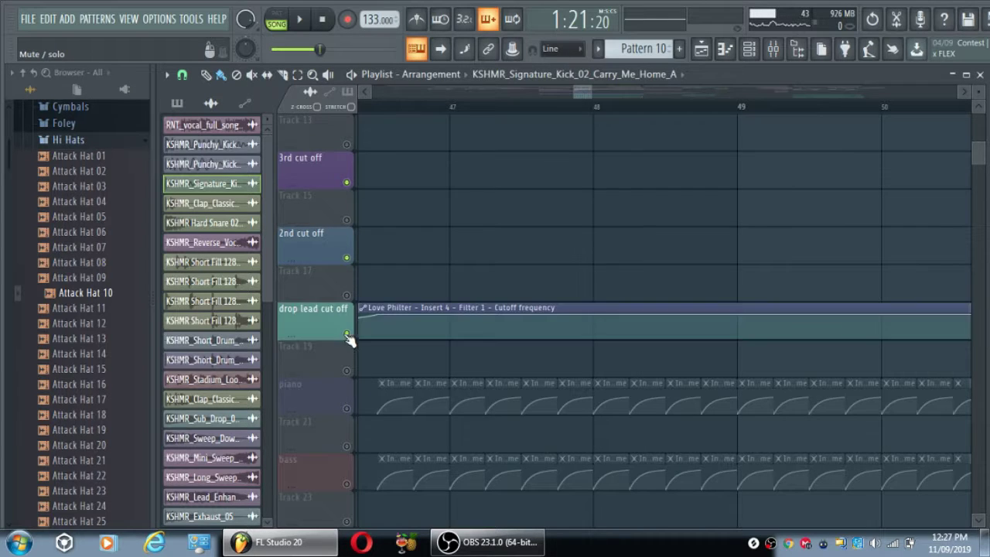
# Unmute the piano, bass, chain and main lead automation tracks
pyautogui.scroll(-3, 347, 309)
pyautogui.click(347, 296)
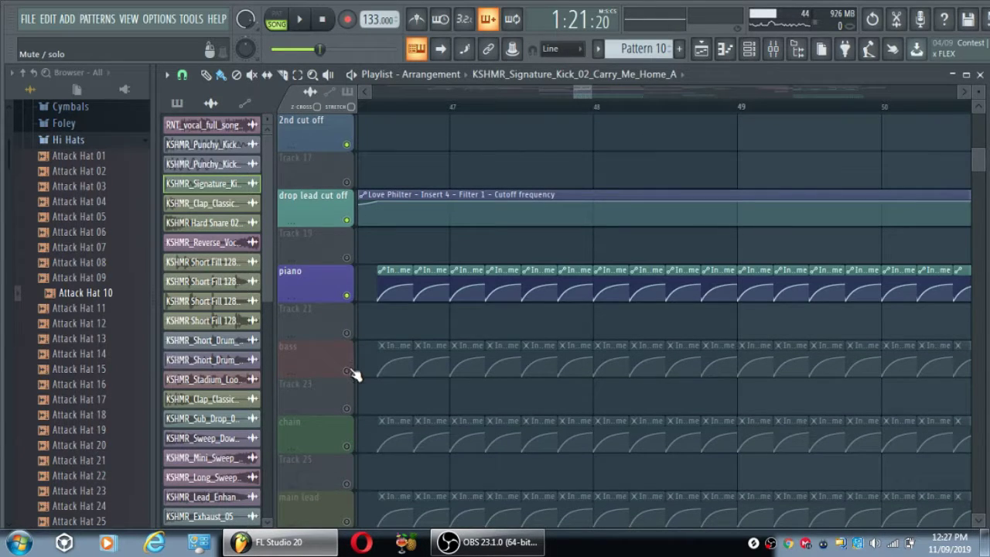
pyautogui.click(347, 371)
pyautogui.scroll(-1, 349, 370)
pyautogui.click(346, 371)
pyautogui.scroll(-1, 350, 366)
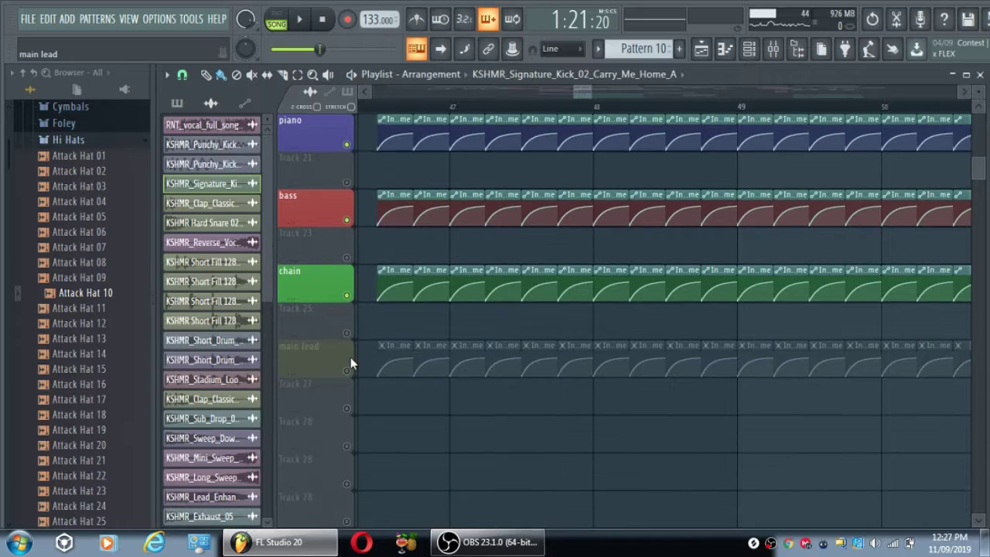
pyautogui.click(347, 371)
# Play Pattern 5 on Track 6 from about bar 46 and briefly add Track 1 to the playback
pyautogui.moveTo(589, 93); pyautogui.dragTo(694, 93)
pyautogui.scroll(4, 707, 232)
pyautogui.scroll(8, 700, 204)
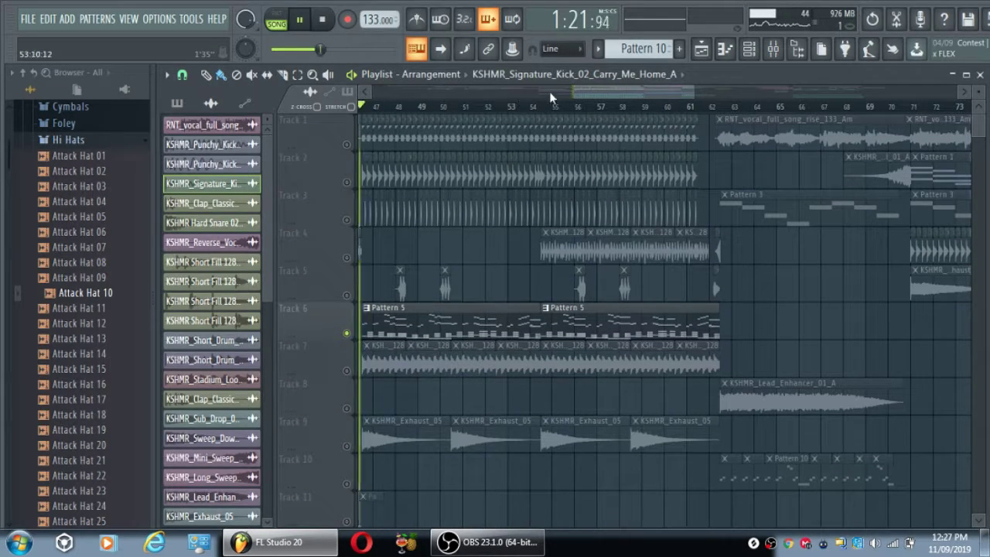
pyautogui.moveTo(623, 97); pyautogui.dragTo(618, 99)
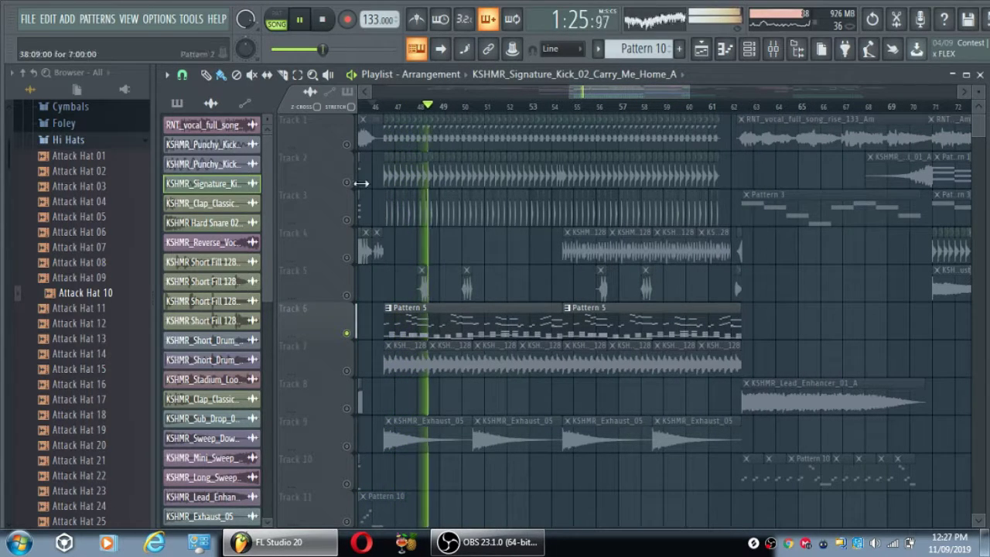
pyautogui.click(347, 144)
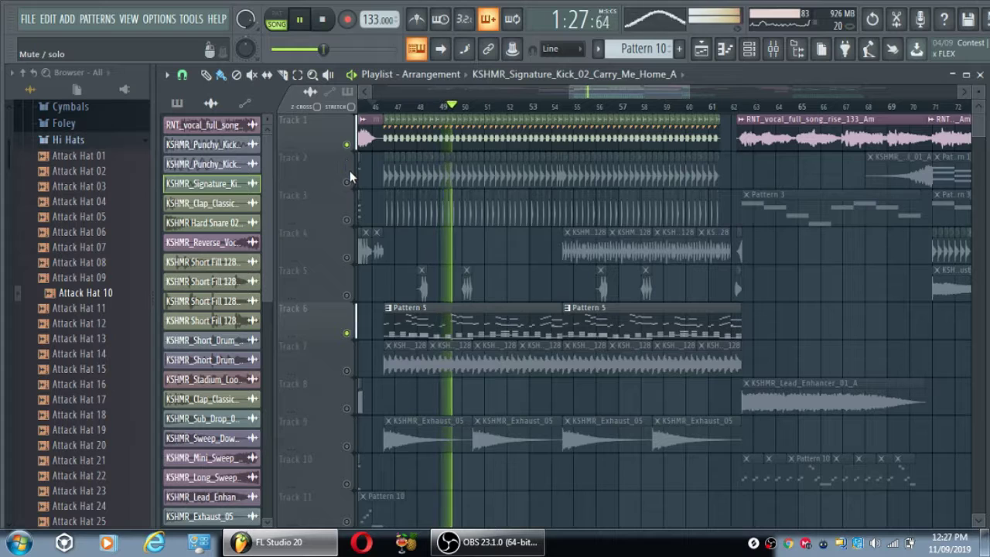
pyautogui.press('space')
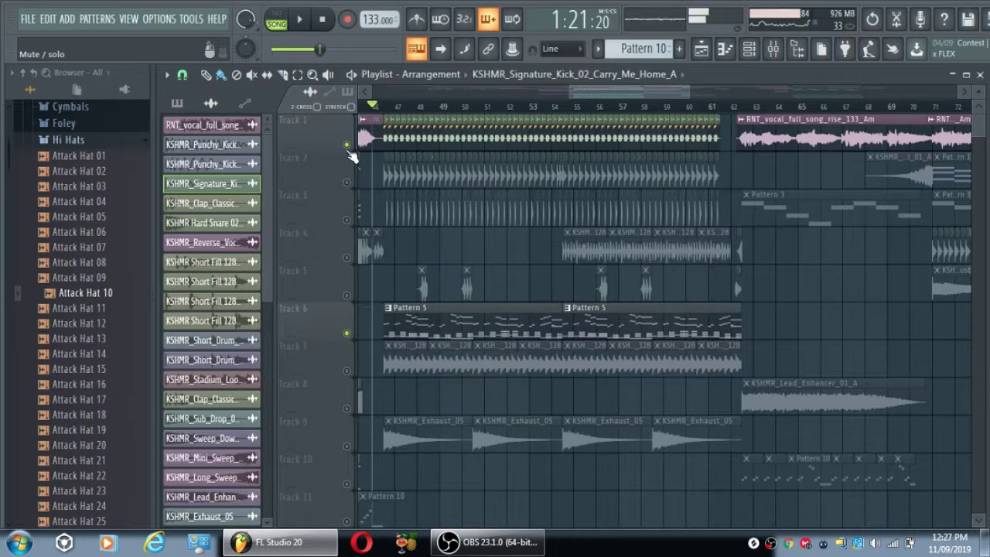
# Mute Track 1, unmute Tracks 2 and 3 and play them with Pattern 5 from about bar 46
pyautogui.click(347, 145)
pyautogui.click(347, 182)
pyautogui.press('space')
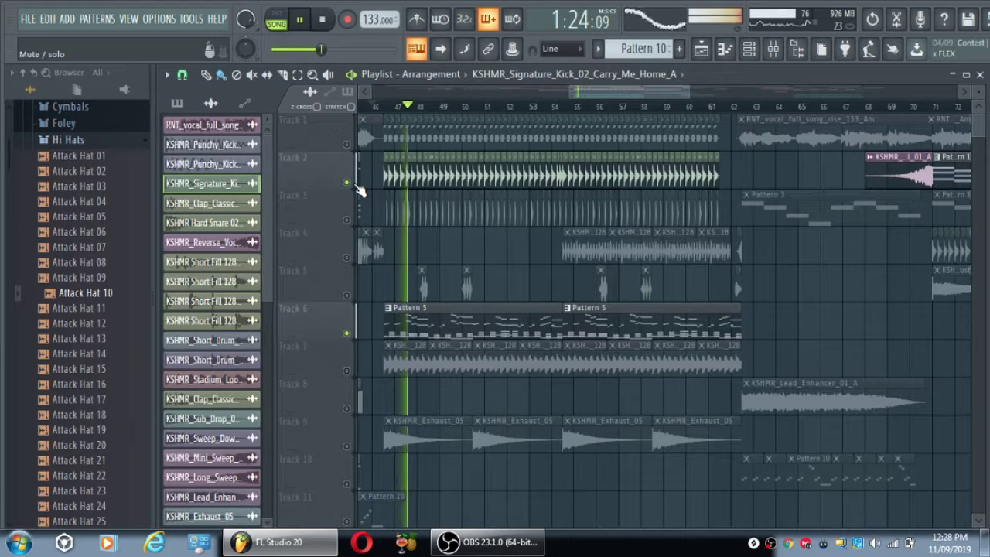
pyautogui.press('space')
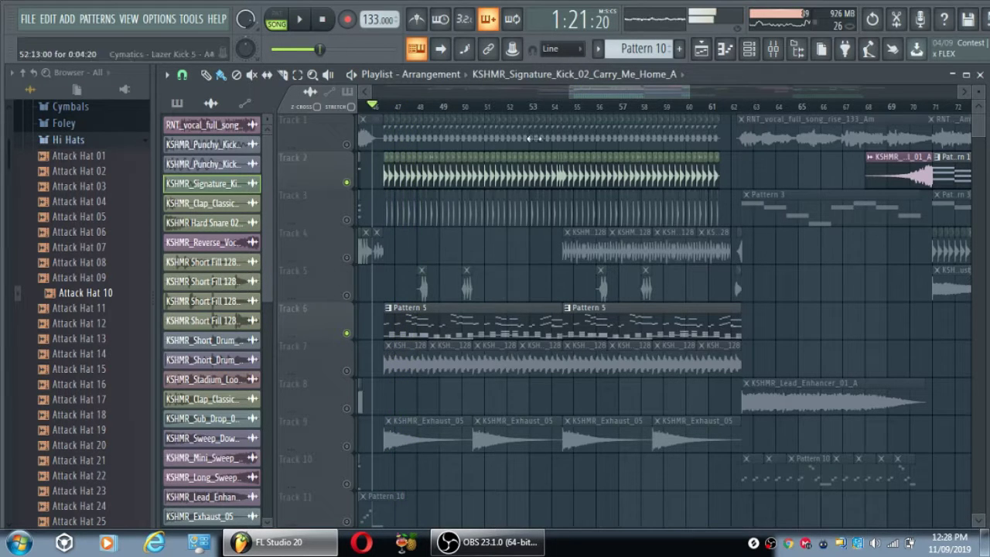
pyautogui.click(347, 220)
pyautogui.press('space')
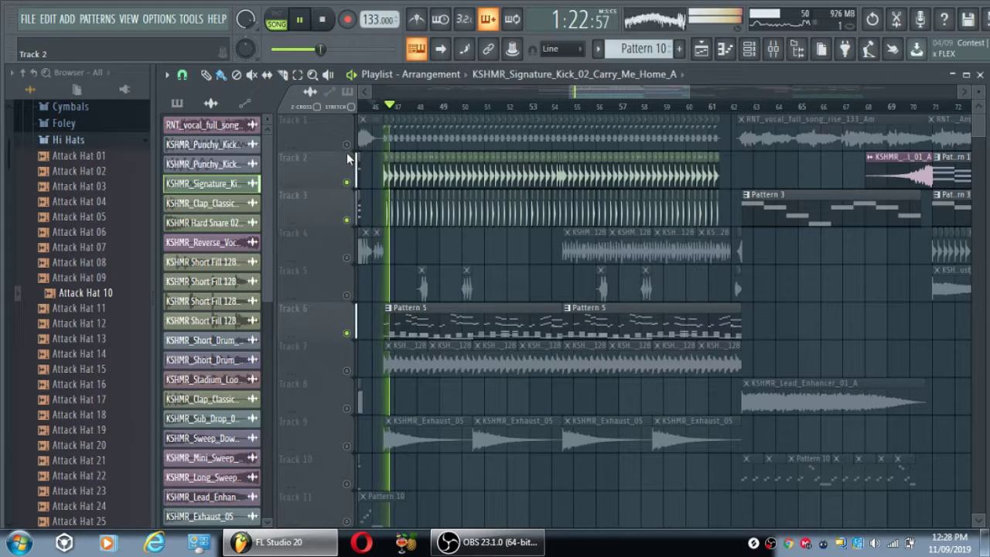
# Unmute Tracks 1, 5, 9 and 7 one after another during playback with Pattern 5, and stop the playback
pyautogui.click(346, 144)
pyautogui.click(347, 295)
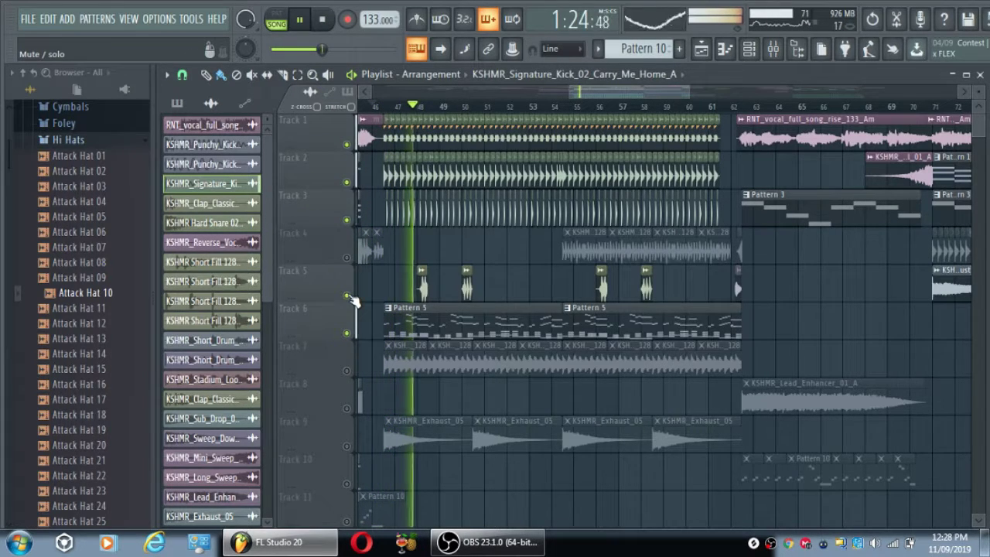
pyautogui.click(347, 445)
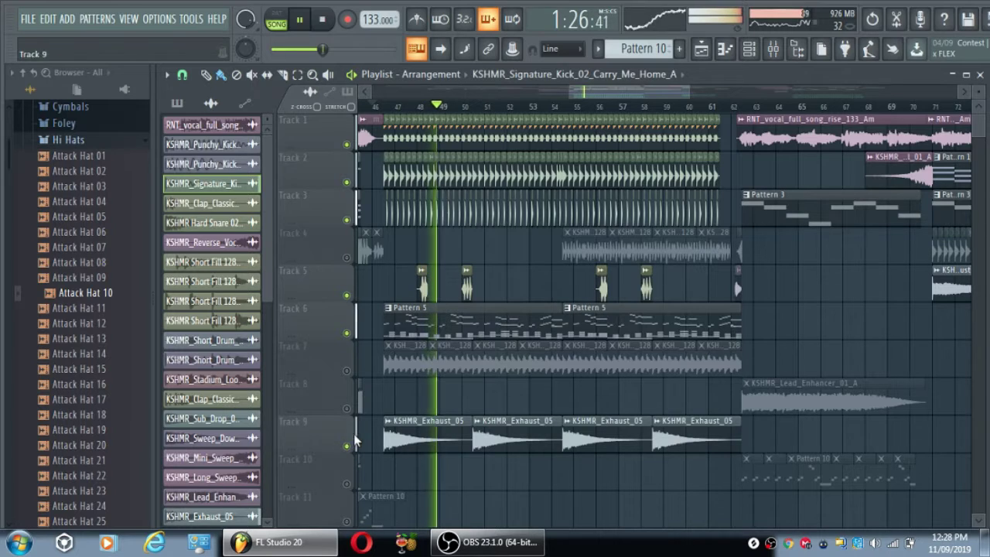
pyautogui.click(347, 370)
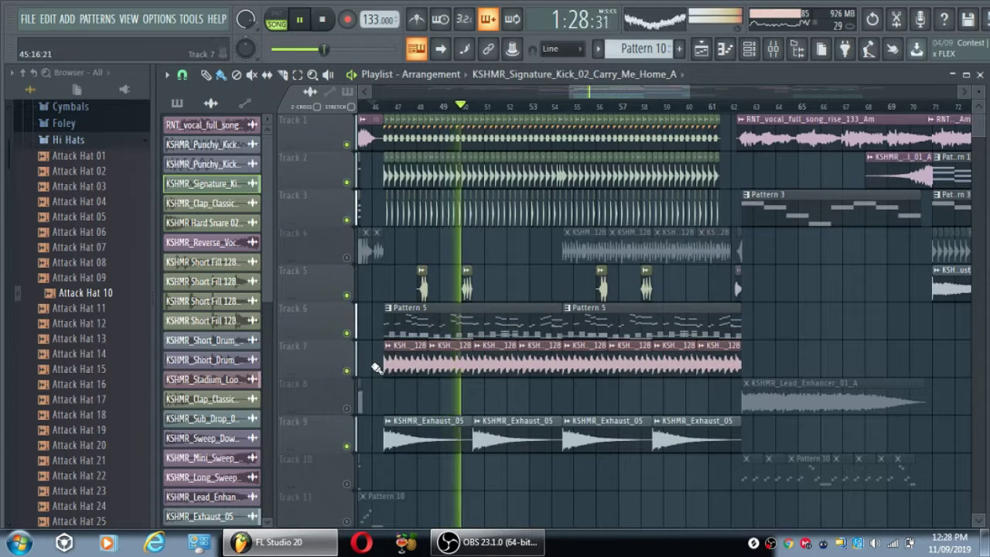
pyautogui.scroll(-1, 429, 401)
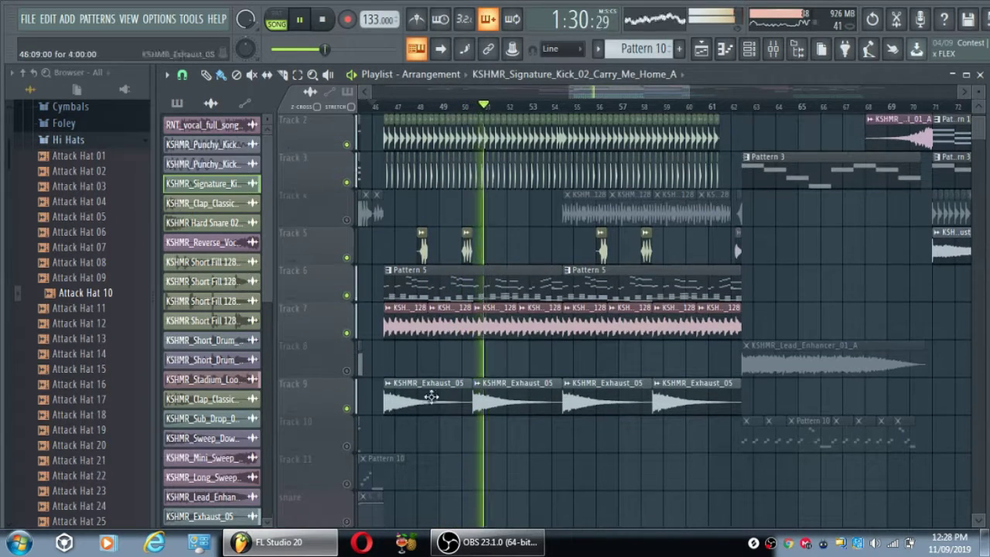
pyautogui.scroll(-4, 479, 334)
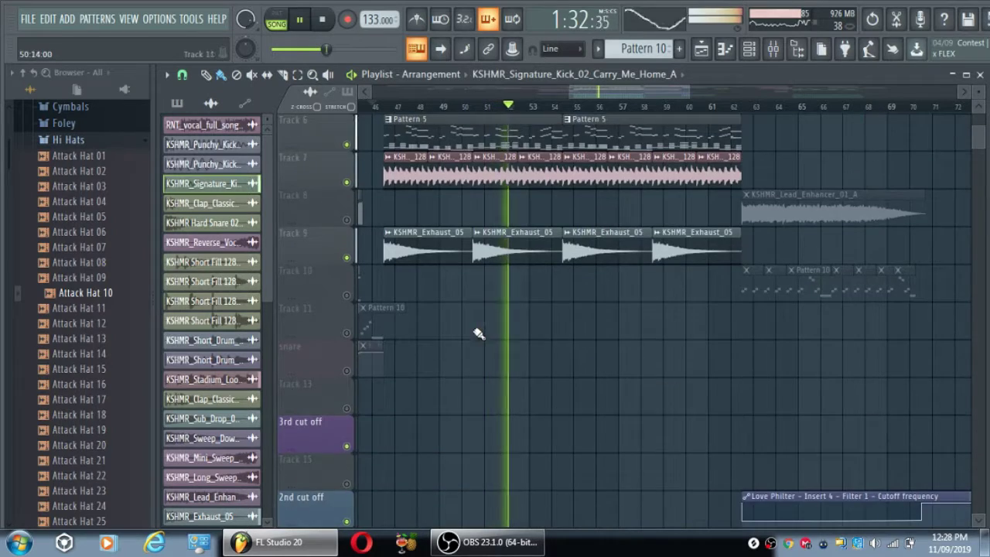
pyautogui.scroll(3, 479, 334)
pyautogui.press('space')
pyautogui.scroll(2, 551, 223)
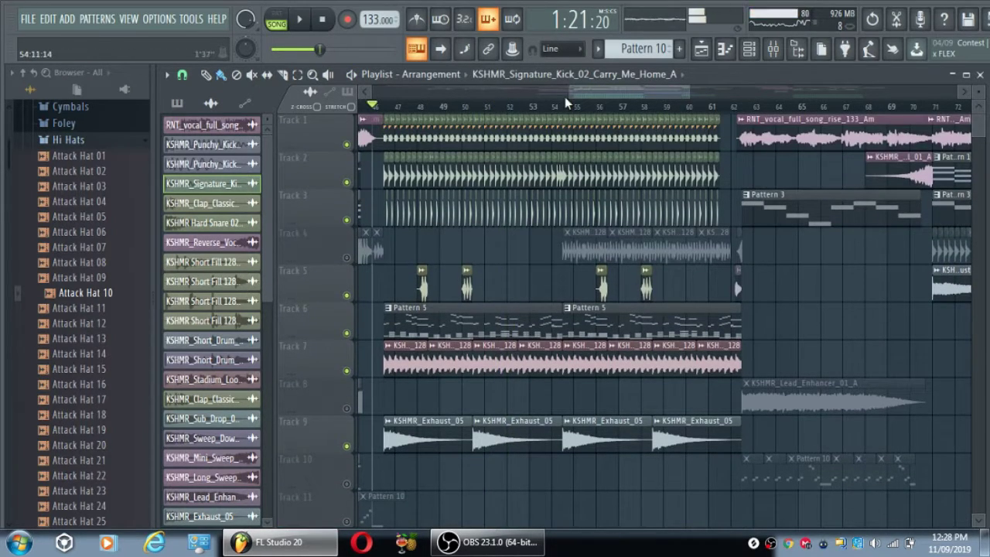
# Solo Track 4 and inspect the sample settings of its KSHMR_Shaker_Loop_17_128 clip
pyautogui.rightClick(348, 258)
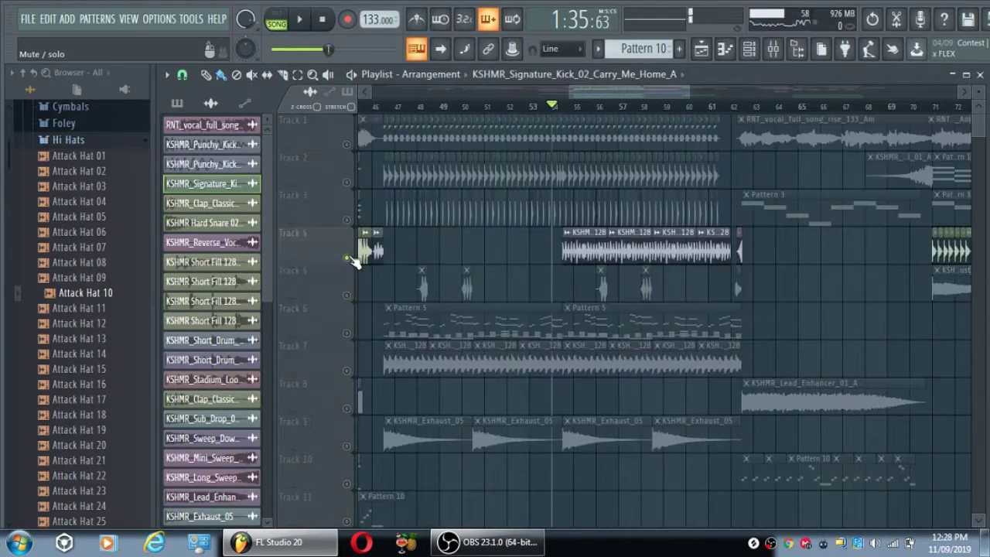
pyautogui.doubleClick(593, 236)
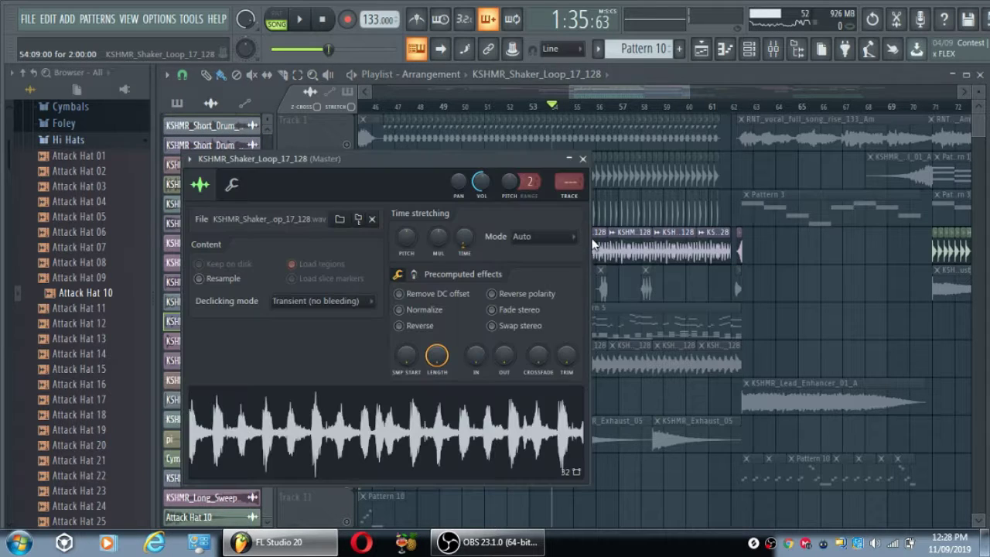
pyautogui.click(583, 159)
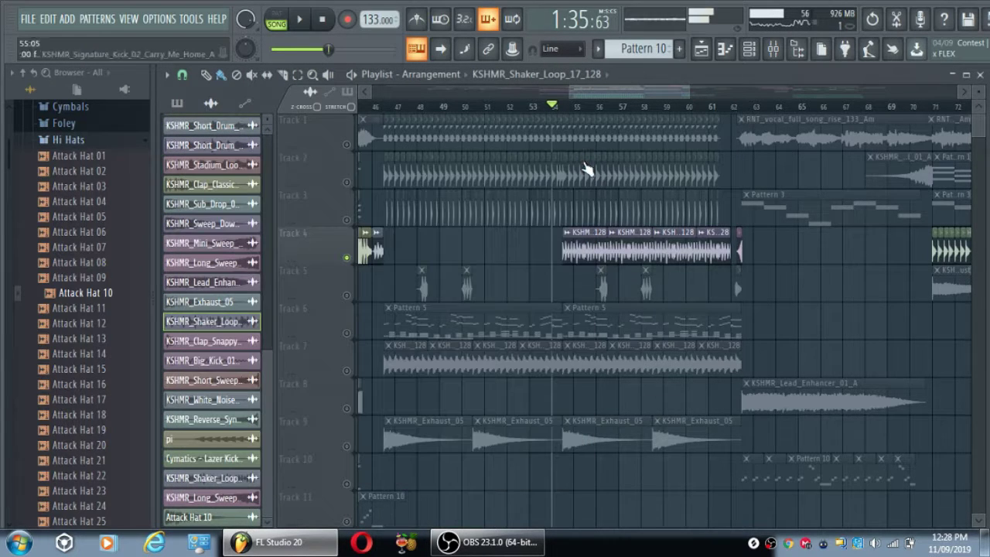
# Play the end of the soloed shaker loops on Track 4 from about bar 61
pyautogui.moveTo(569, 93); pyautogui.dragTo(597, 116)
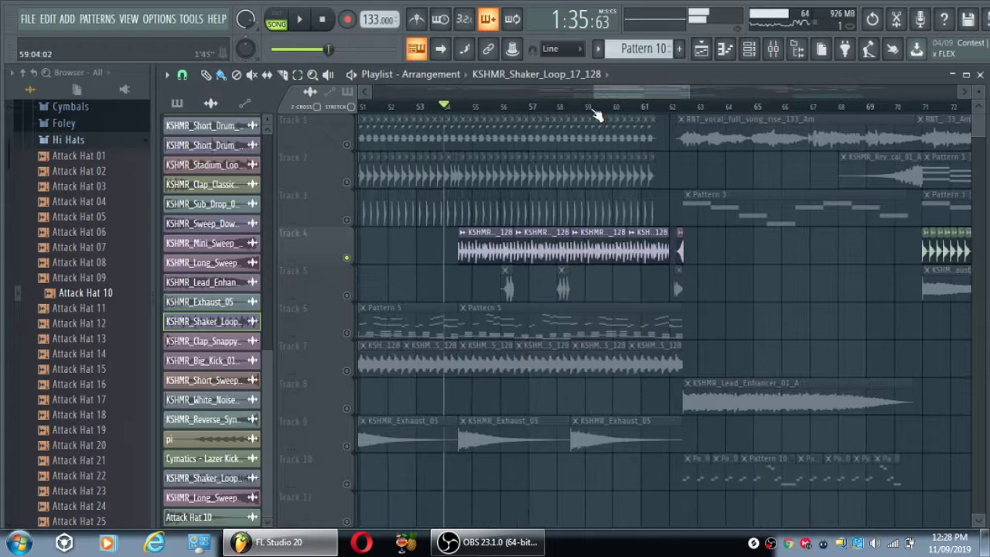
pyautogui.scroll(-3, 617, 116)
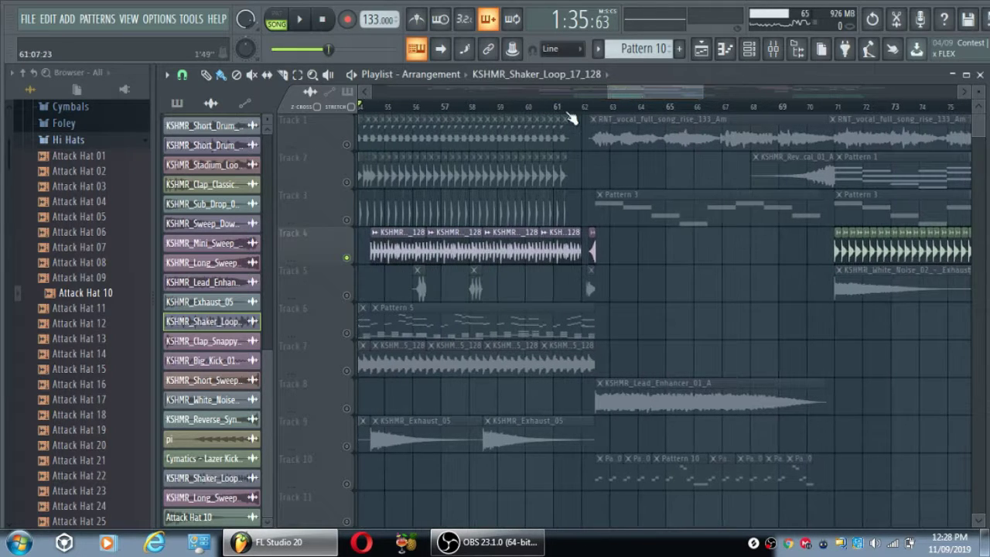
pyautogui.press('space')
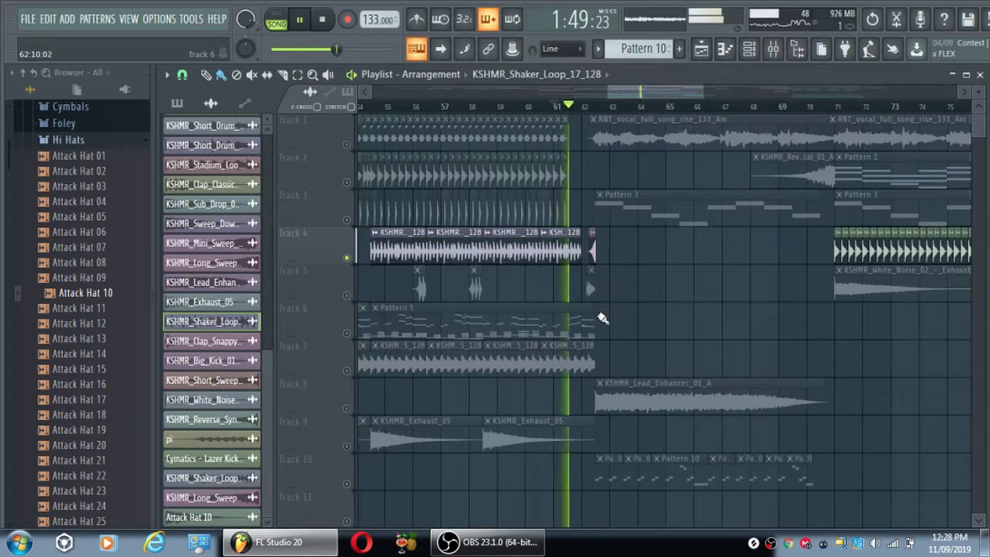
pyautogui.press('space')
# Solo Track 5, inspect its KSHMR_Short_Drum_Fill_38_128_Triplet sample and play the fill from about bar 61
pyautogui.click(352, 299)
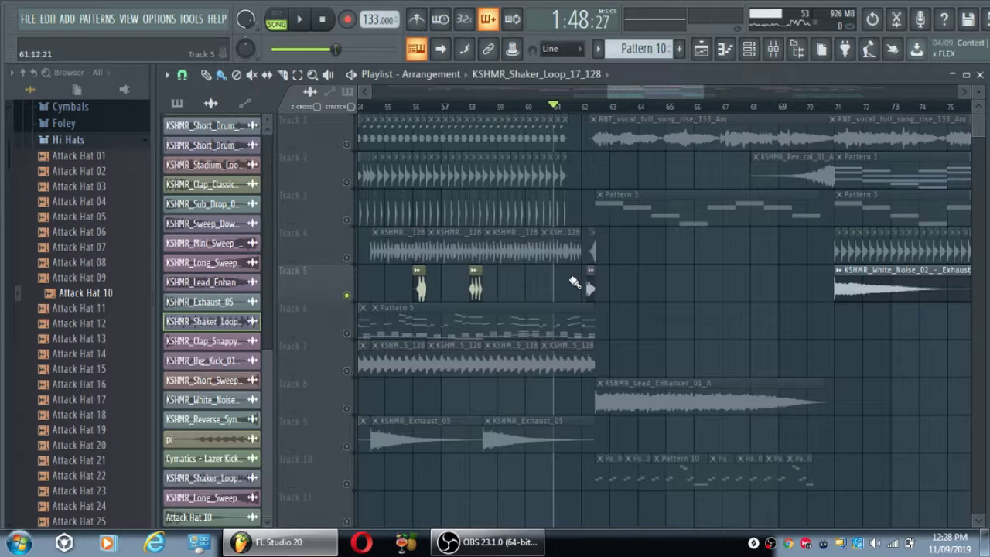
pyautogui.doubleClick(589, 284)
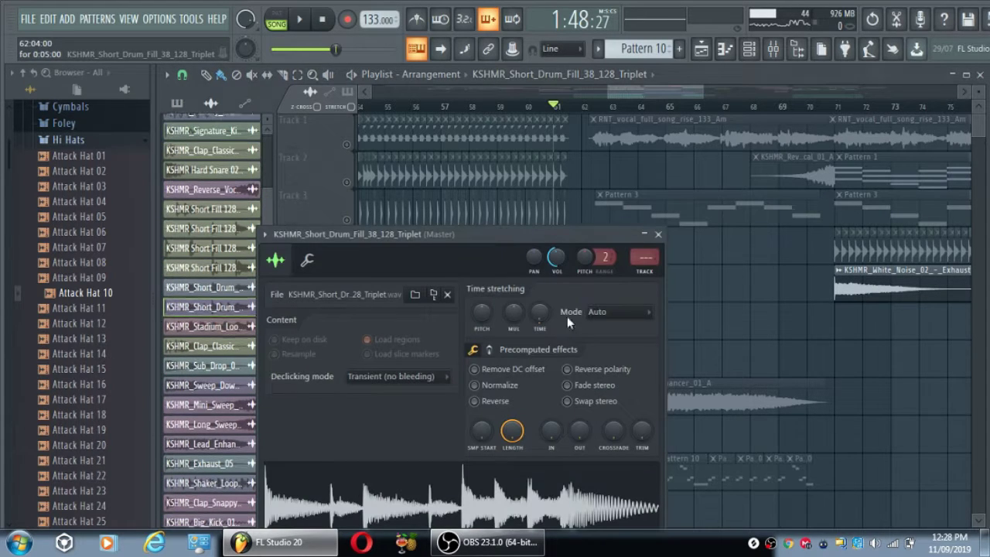
pyautogui.click(658, 234)
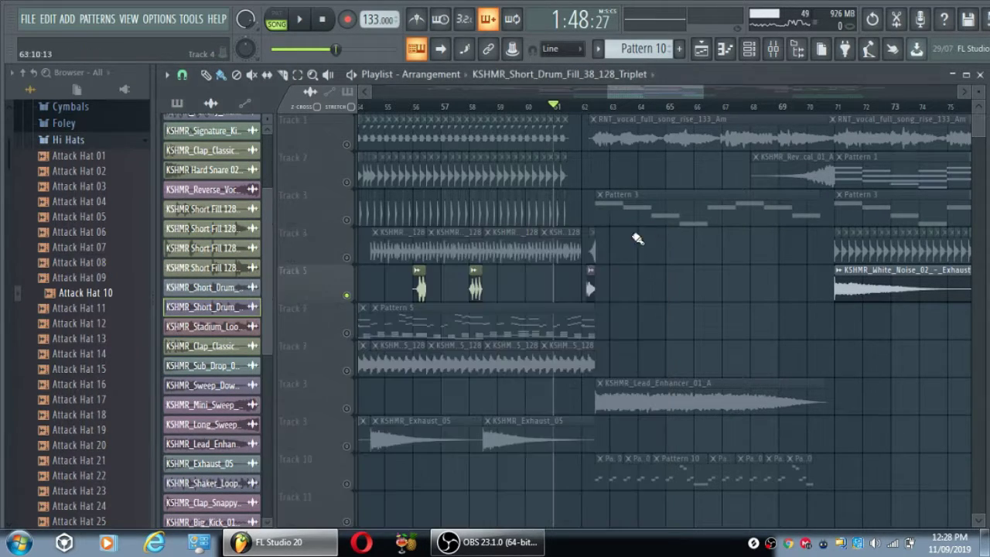
pyautogui.press('space')
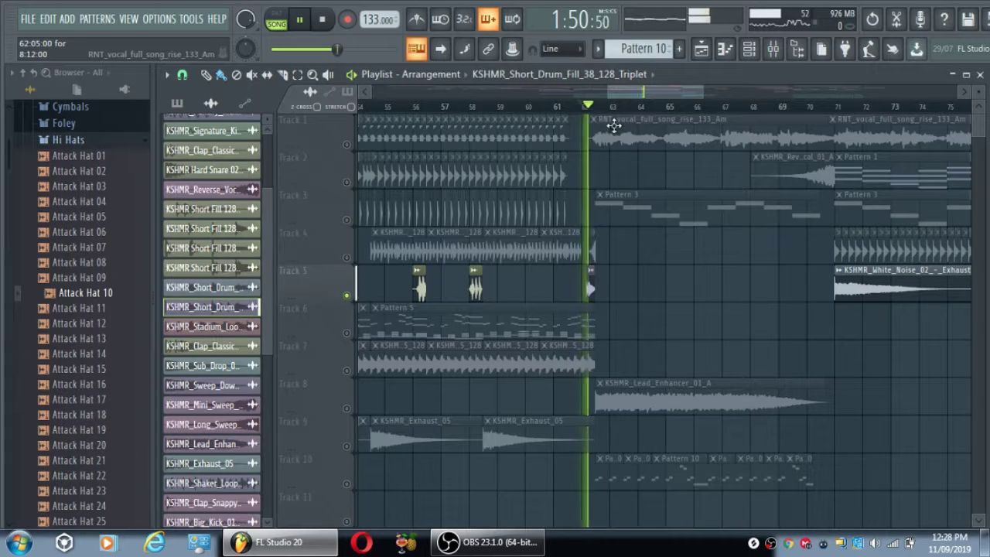
pyautogui.press('space')
# Unmute Track 4 and inspect the KSHMR_Mini_Sweep_01 sample at about bar 62
pyautogui.click(369, 261)
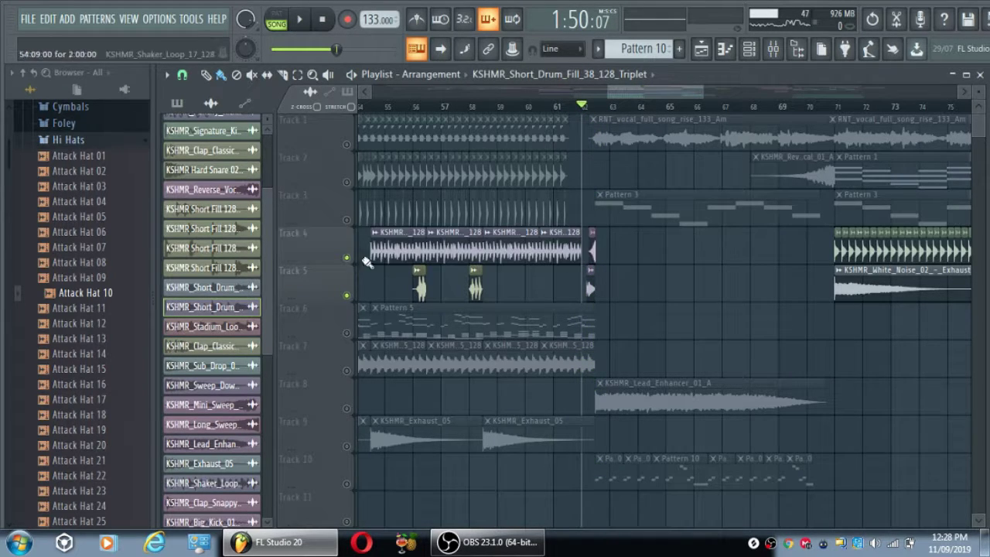
pyautogui.doubleClick(593, 256)
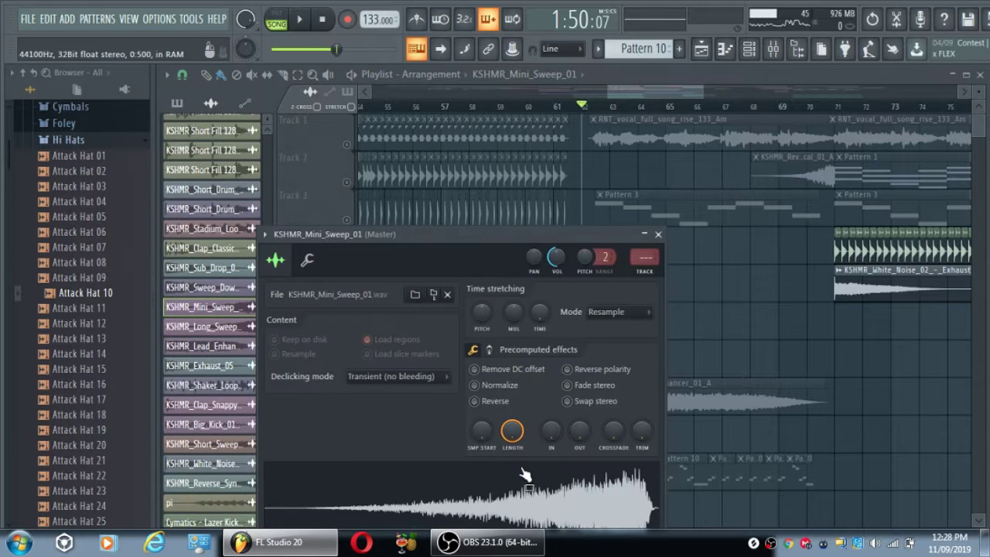
pyautogui.click(659, 235)
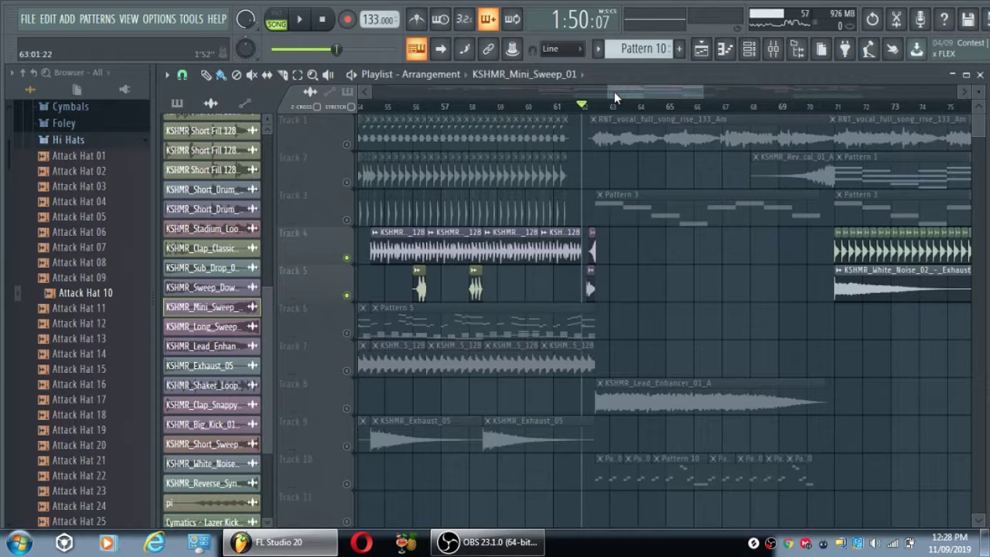
# Solo Track 8 and inspect the sample settings of its KSHMR_Lead_Enhancer_01_A clip
pyautogui.moveTo(614, 93); pyautogui.dragTo(629, 94)
pyautogui.scroll(-3, 555, 192)
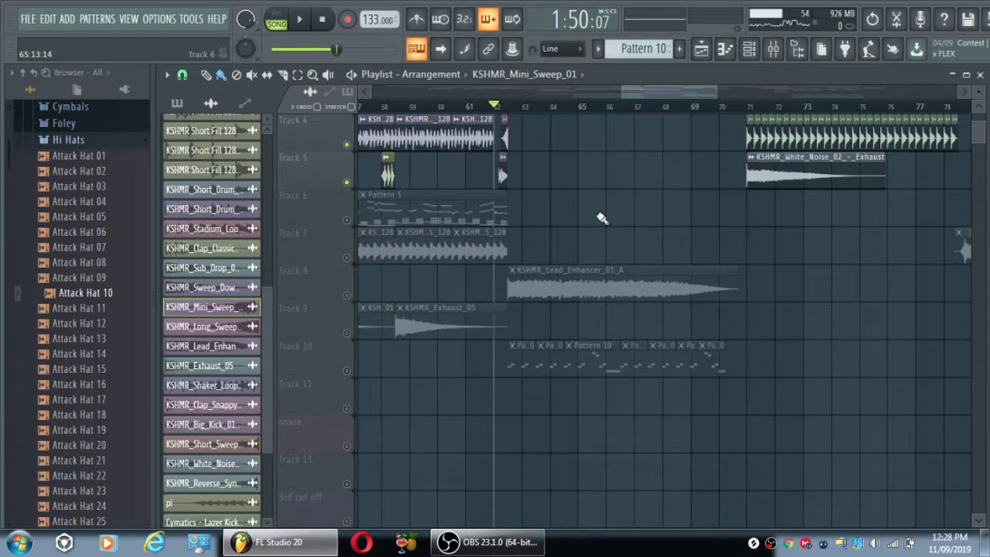
pyautogui.rightClick(346, 294)
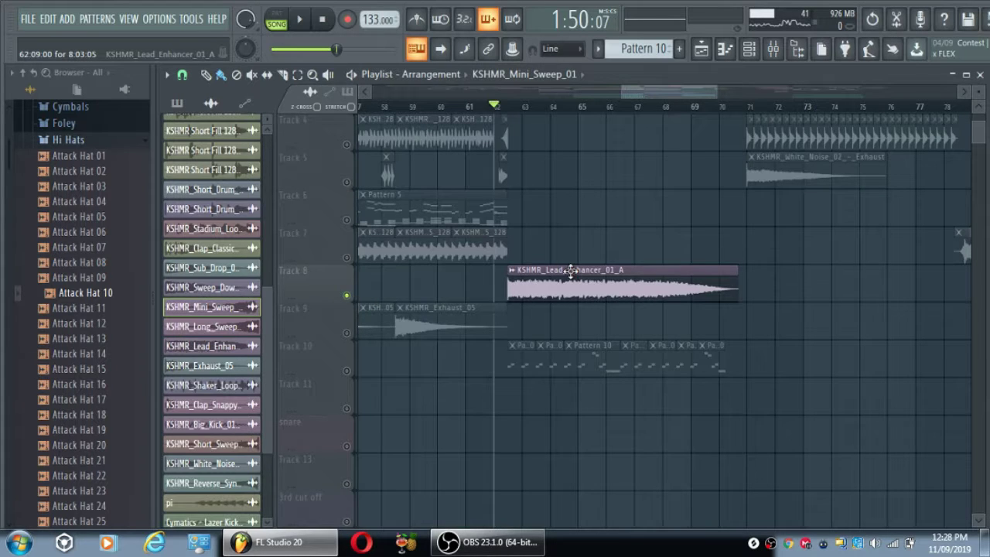
pyautogui.doubleClick(571, 270)
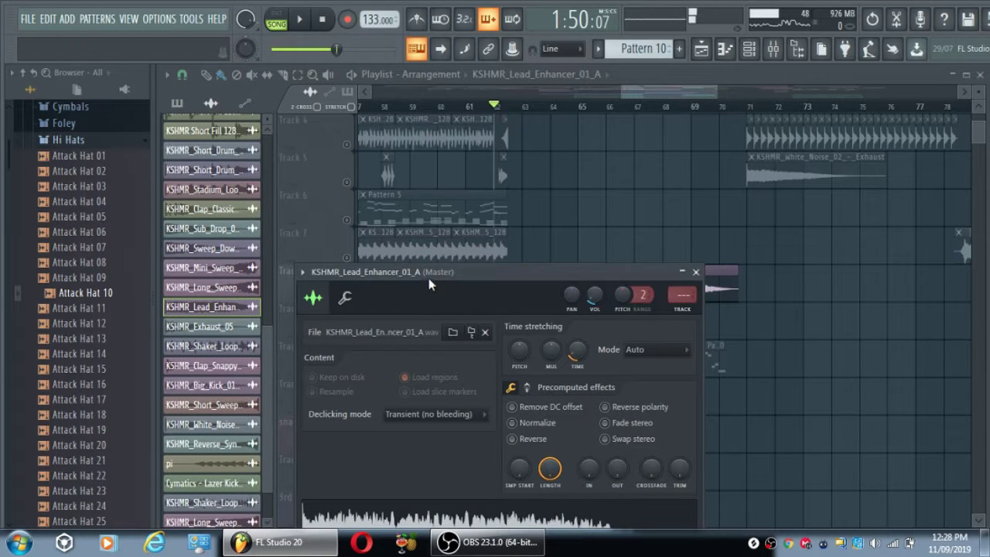
pyautogui.moveTo(503, 273); pyautogui.dragTo(499, 182)
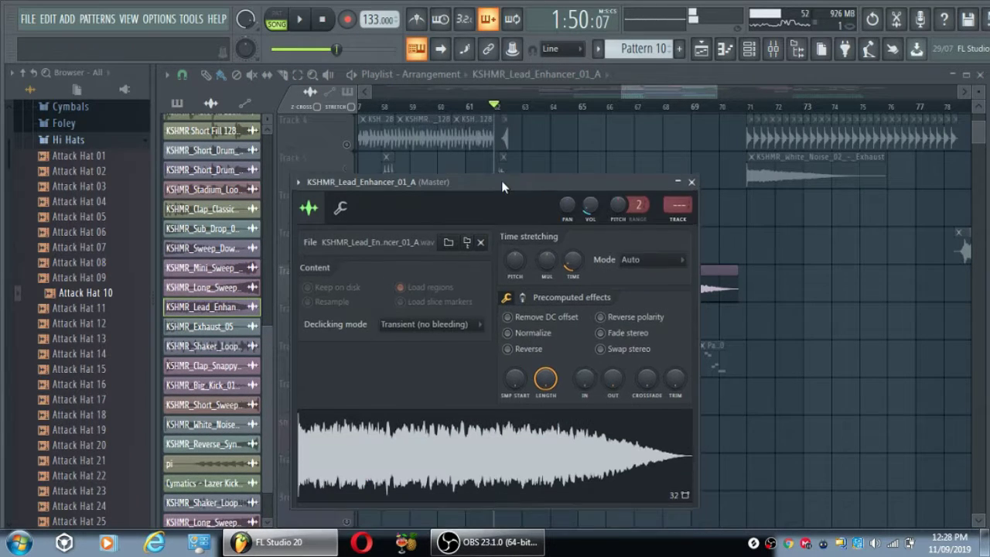
pyautogui.click(694, 183)
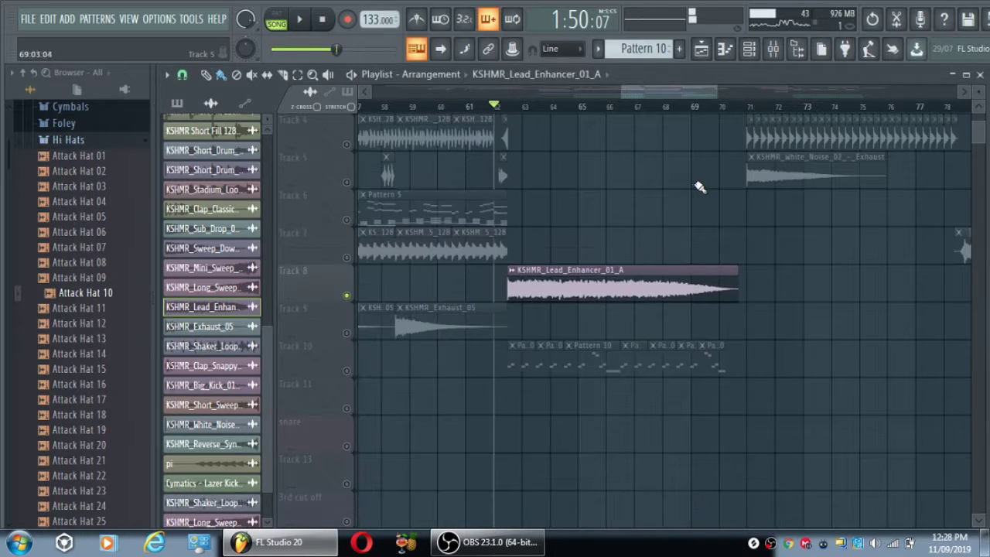
# Solo Track 10 with Pattern 10 and play it from about bar 62 with the 2nd cut off automation track unmuted
pyautogui.scroll(-2, 570, 245)
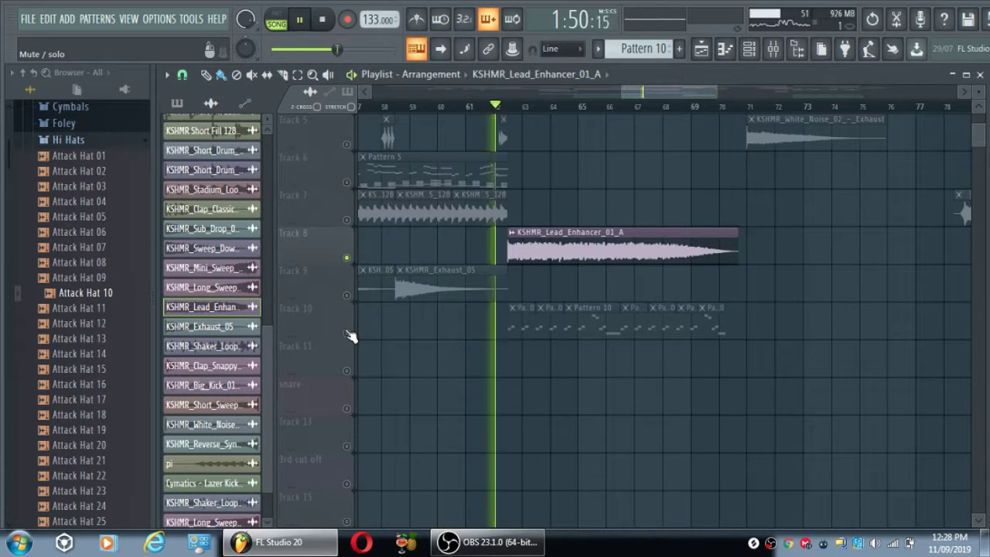
pyautogui.scroll(-5, 348, 335)
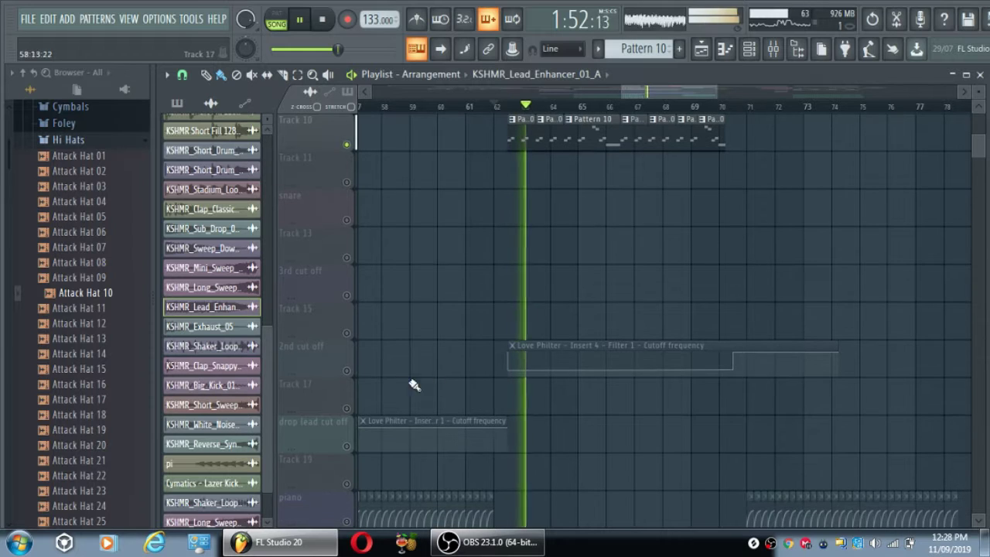
pyautogui.click(347, 371)
pyautogui.scroll(3, 563, 217)
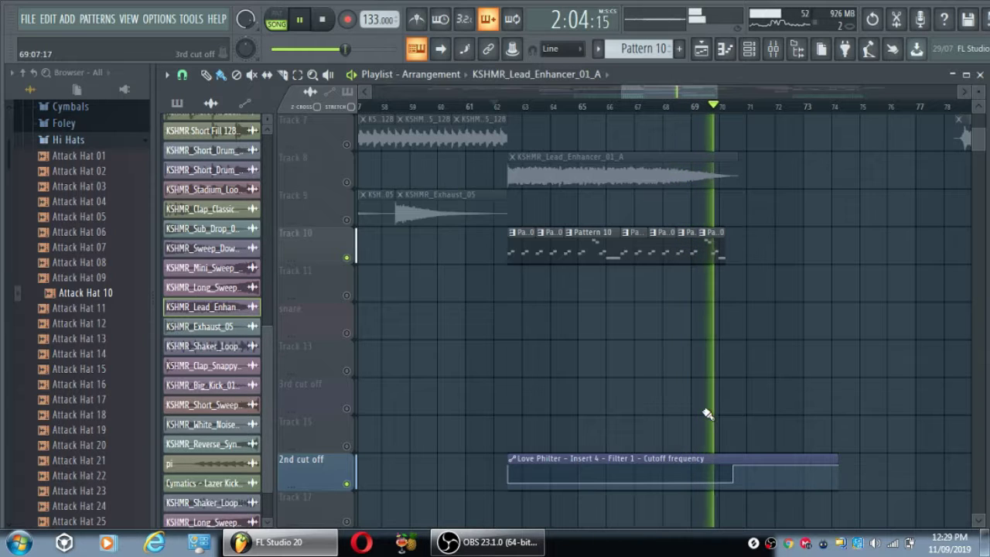
pyautogui.press('space')
pyautogui.scroll(5, 681, 382)
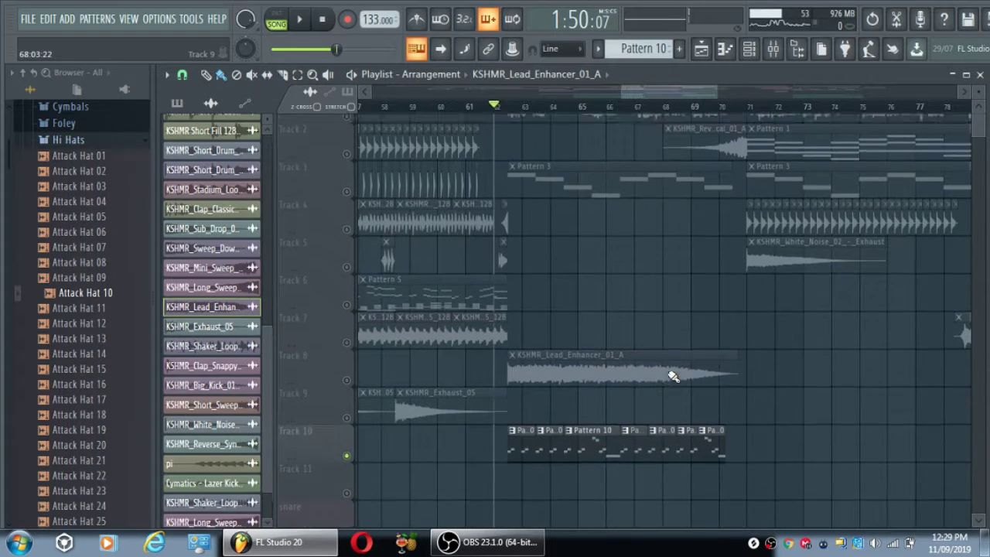
# Solo Track 2 and inspect the sample settings of its KSHMR_Reverse_Vocal_01_A clip
pyautogui.scroll(1, 673, 376)
pyautogui.rightClick(347, 183)
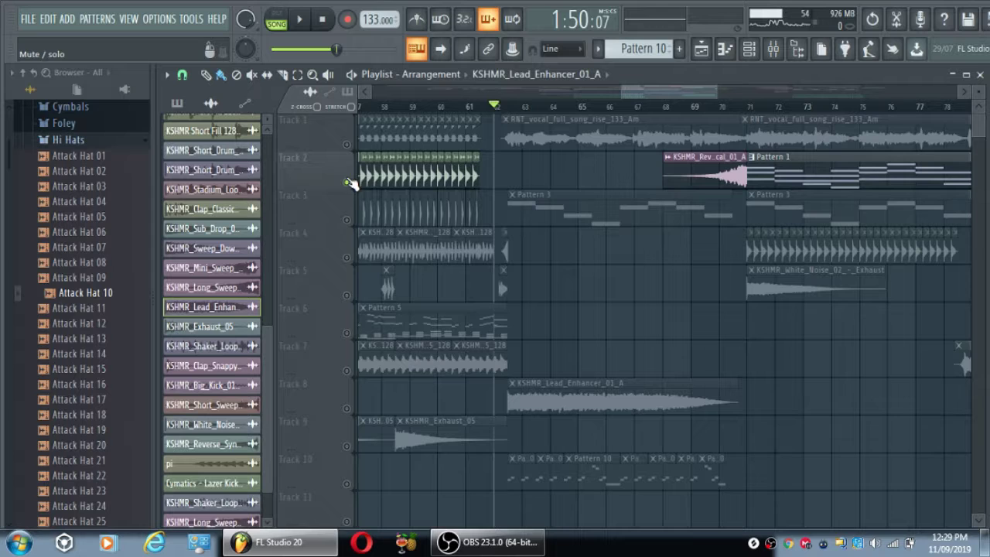
pyautogui.doubleClick(752, 173)
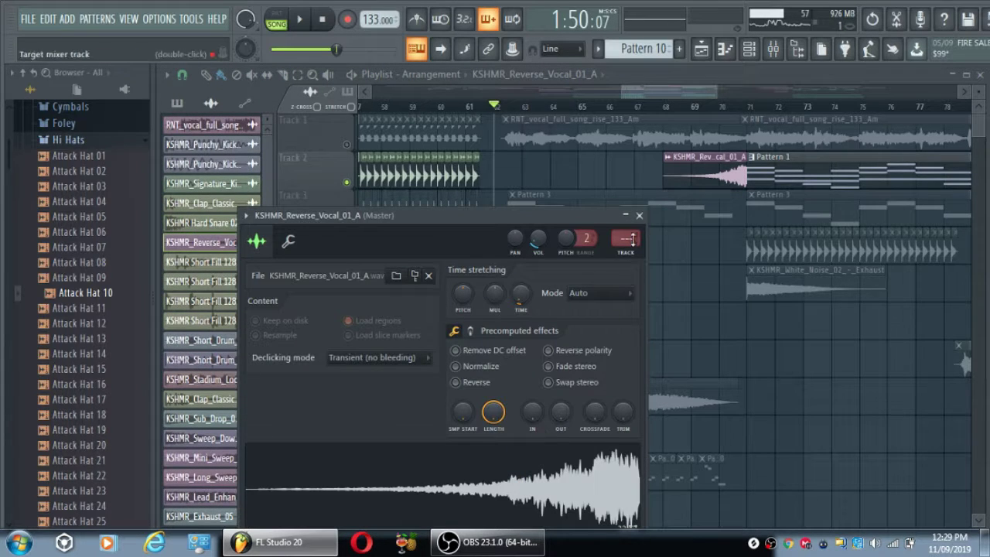
pyautogui.click(639, 216)
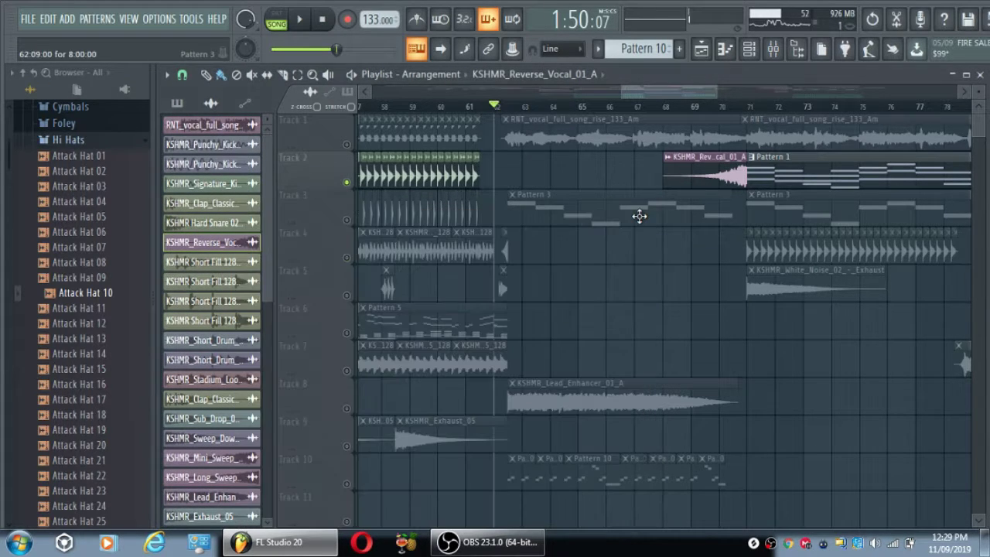
# Solo Track 4 and play it briefly from bar 71, and solo Track 5 with the KSHMR_White_Noise_02 exhaust clip
pyautogui.moveTo(631, 90); pyautogui.dragTo(654, 88)
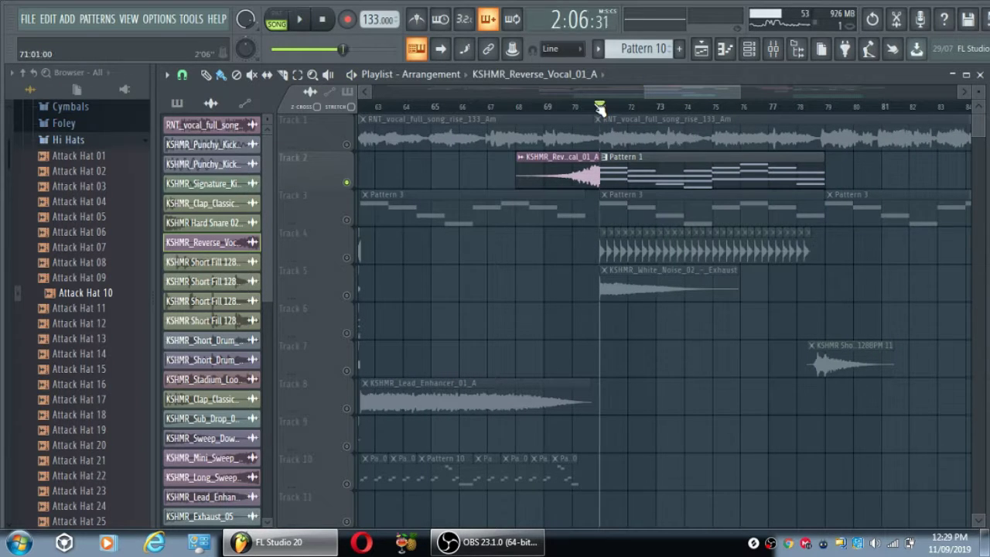
pyautogui.hscroll(3, 705, 88)
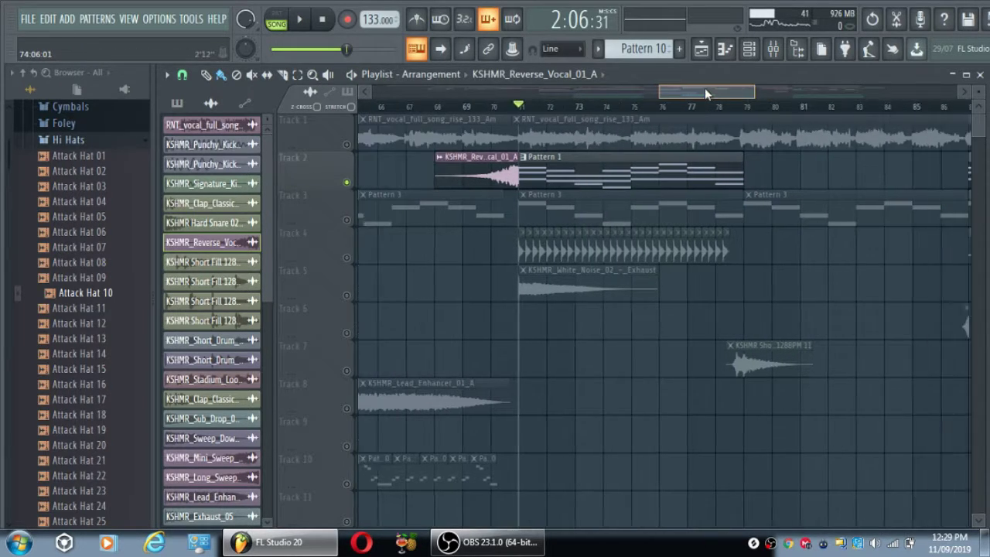
pyautogui.rightClick(348, 258)
pyautogui.press('space')
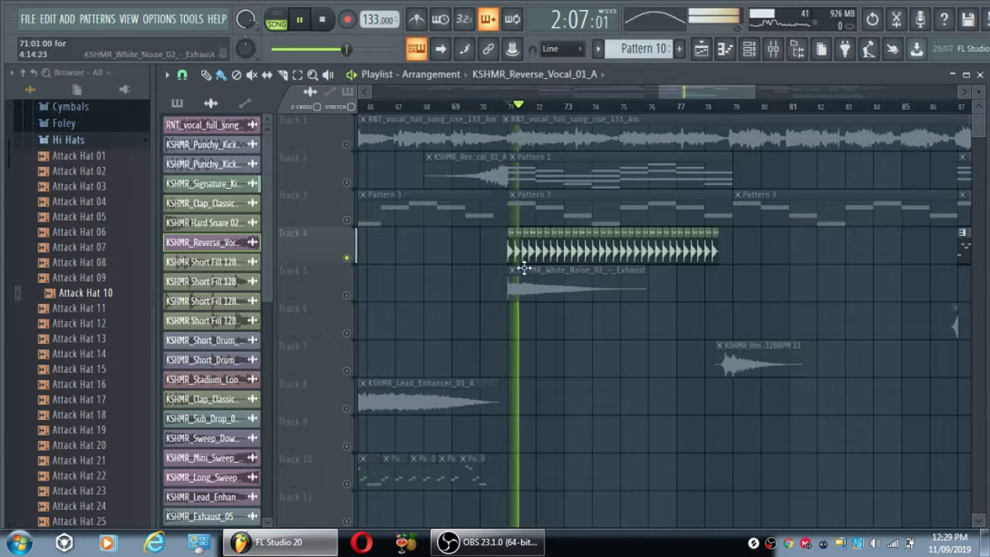
pyautogui.press('space')
pyautogui.rightClick(347, 296)
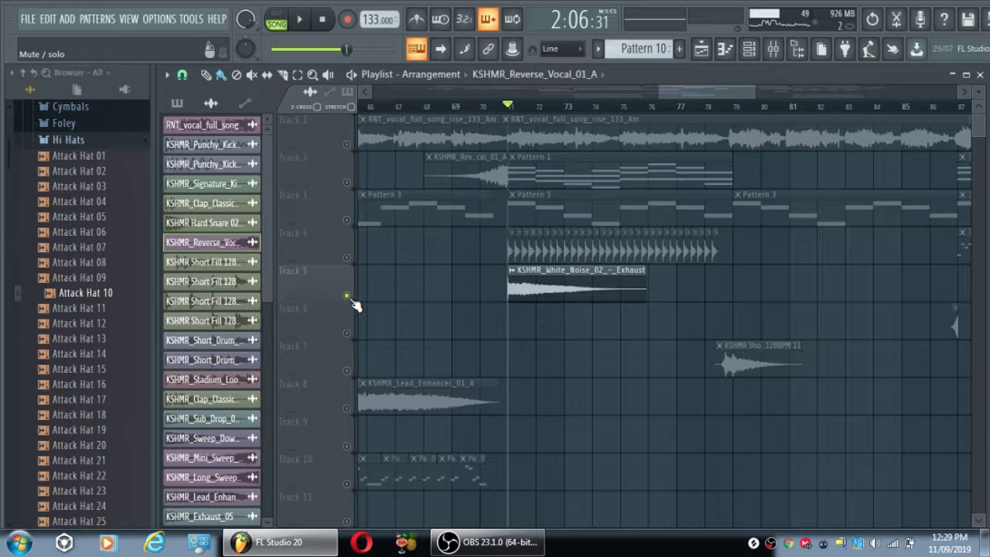
# Unmute Track 4 alongside the soloed Track 5 and play both briefly from bar 71
pyautogui.click(348, 259)
pyautogui.press('space')
pyautogui.scroll(-2, 735, 366)
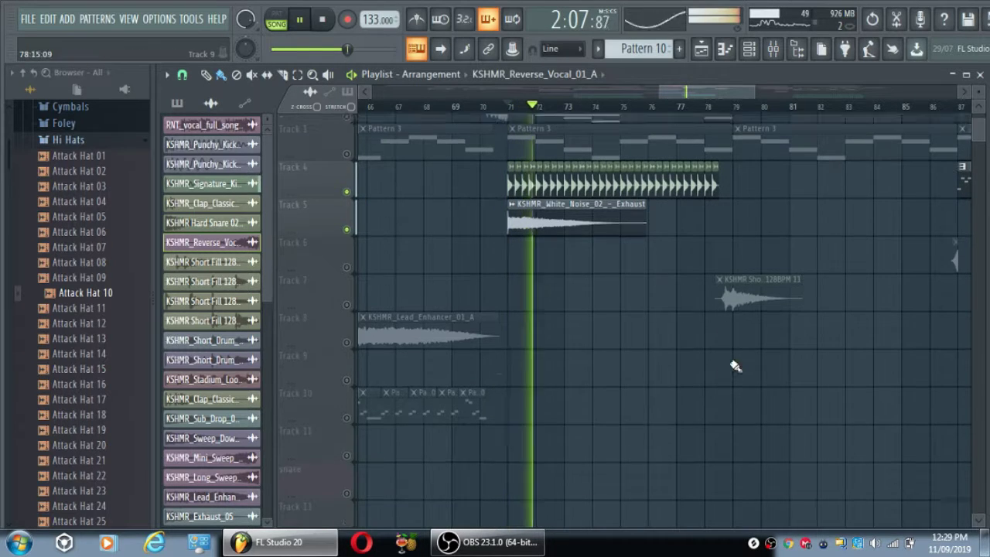
pyautogui.moveTo(686, 93); pyautogui.dragTo(696, 99)
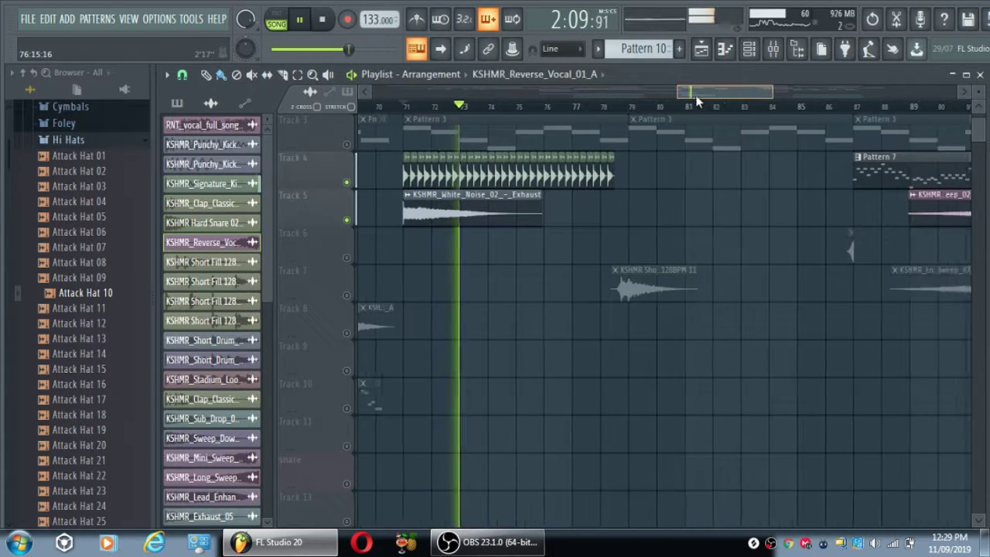
pyautogui.press('space')
# Solo Track 7 and inspect the sample settings of its KSHMR Short Fill 128BPM 11 clip
pyautogui.rightClick(346, 295)
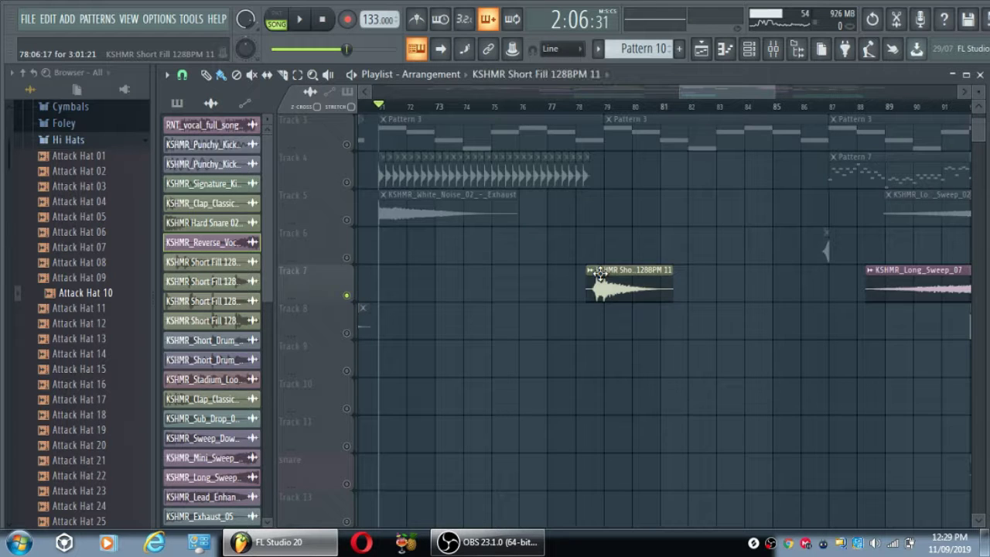
pyautogui.doubleClick(600, 274)
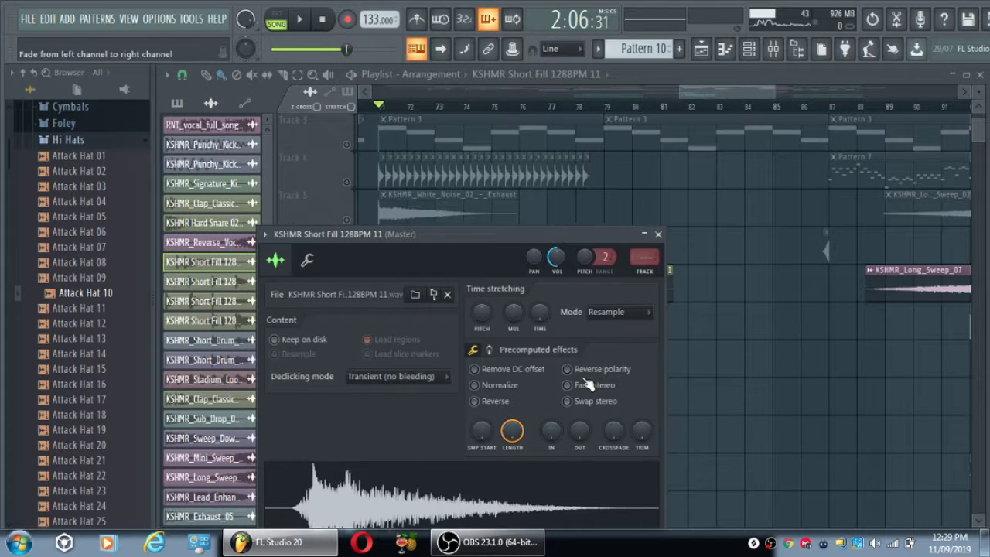
pyautogui.click(658, 233)
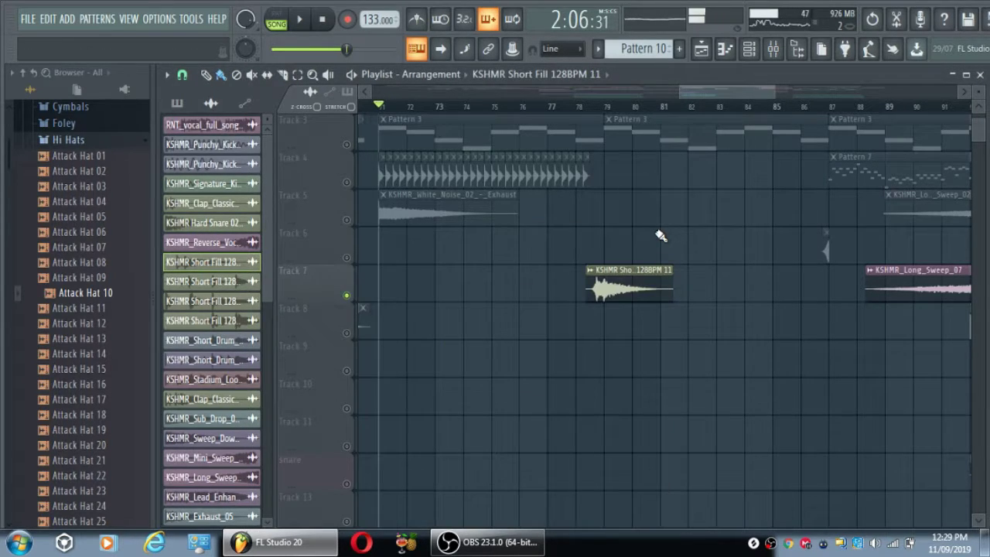
# Solo Track 8 and play it from about bar 92 while unmuting the snare and 3rd cut off automation tracks
pyautogui.moveTo(706, 93); pyautogui.dragTo(762, 99)
pyautogui.scroll(-4, 607, 273)
pyautogui.scroll(5, 583, 311)
pyautogui.scroll(1, 587, 310)
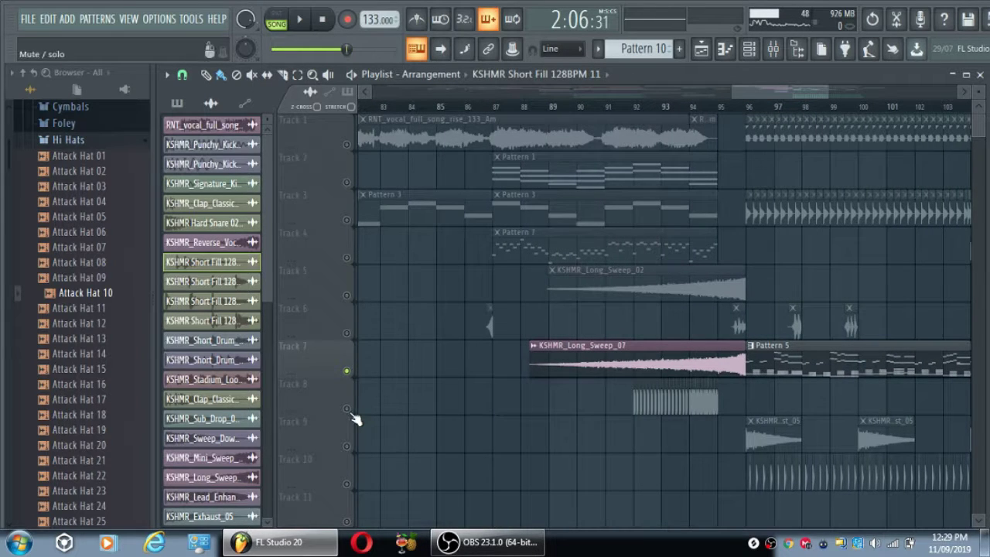
pyautogui.scroll(-5, 537, 393)
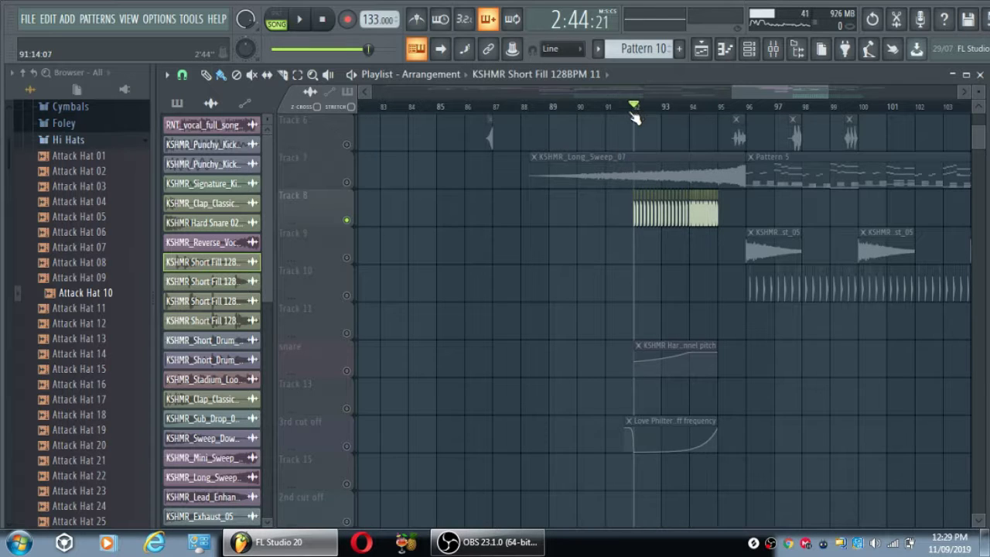
pyautogui.press('space')
pyautogui.click(348, 376)
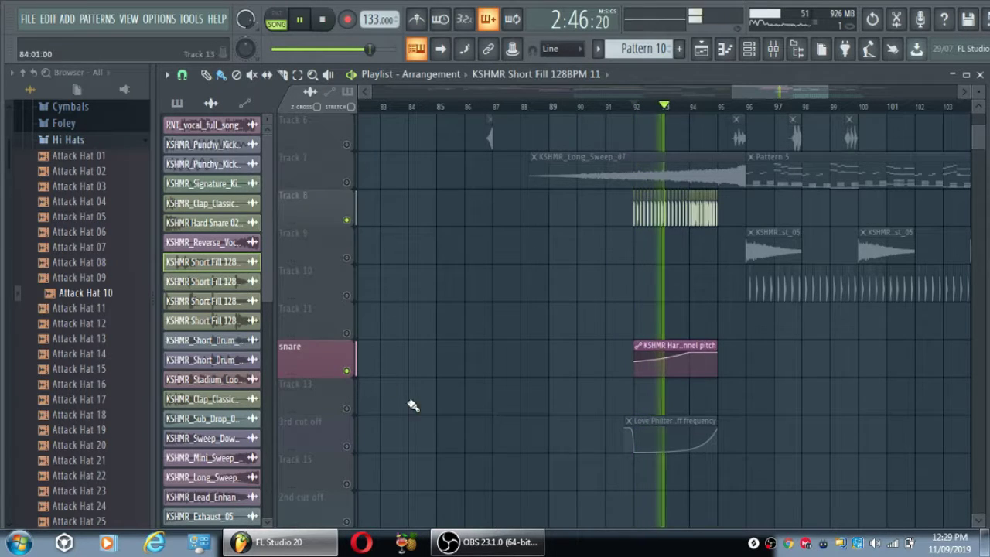
pyautogui.click(348, 451)
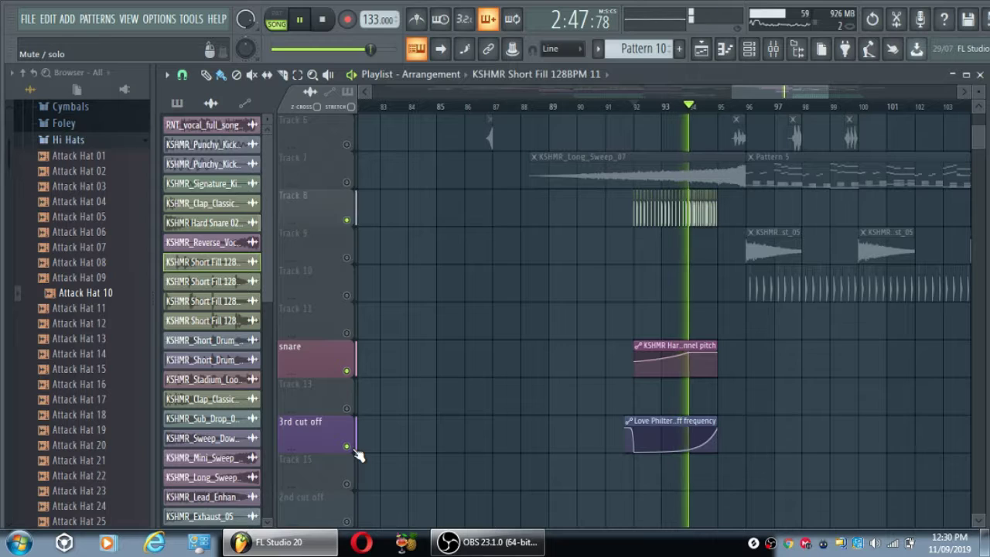
pyautogui.press('space')
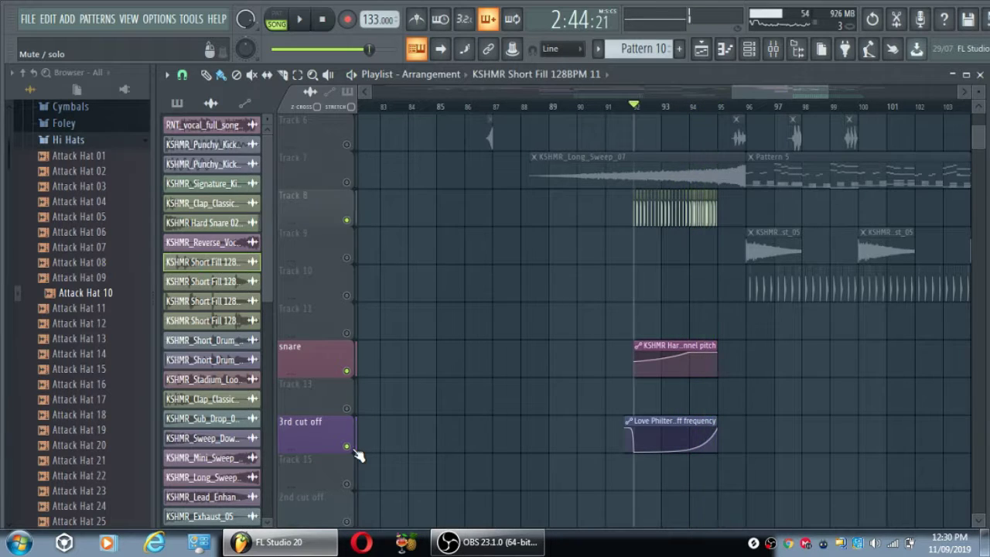
# Solo Track 6 and play its short clip from bar 95, and unmute all tracks
pyautogui.scroll(5, 530, 376)
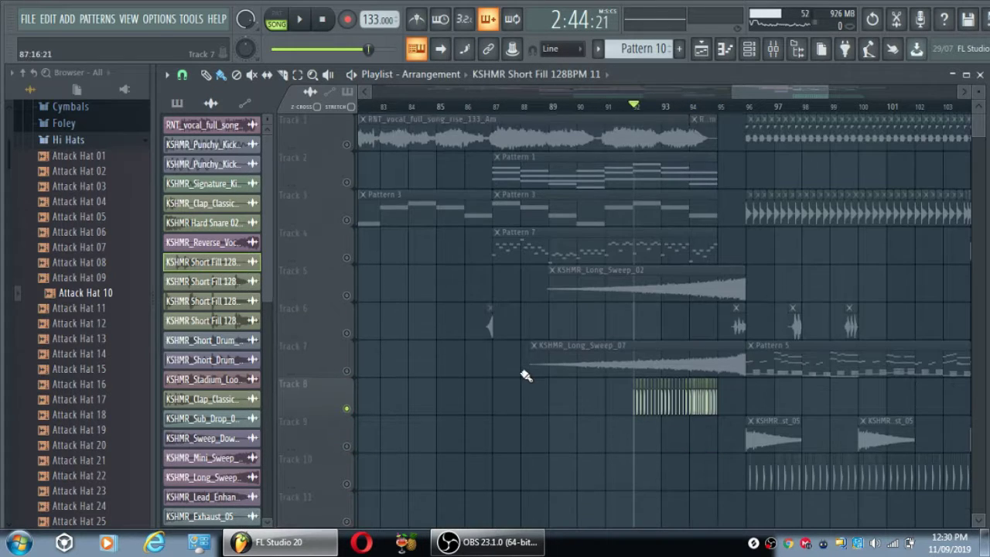
pyautogui.click(347, 337)
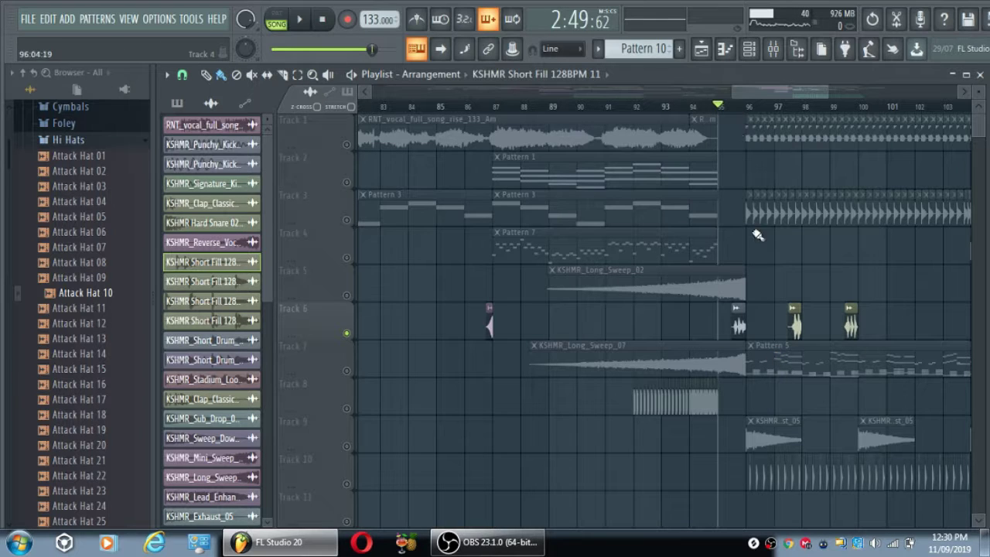
pyautogui.press('space')
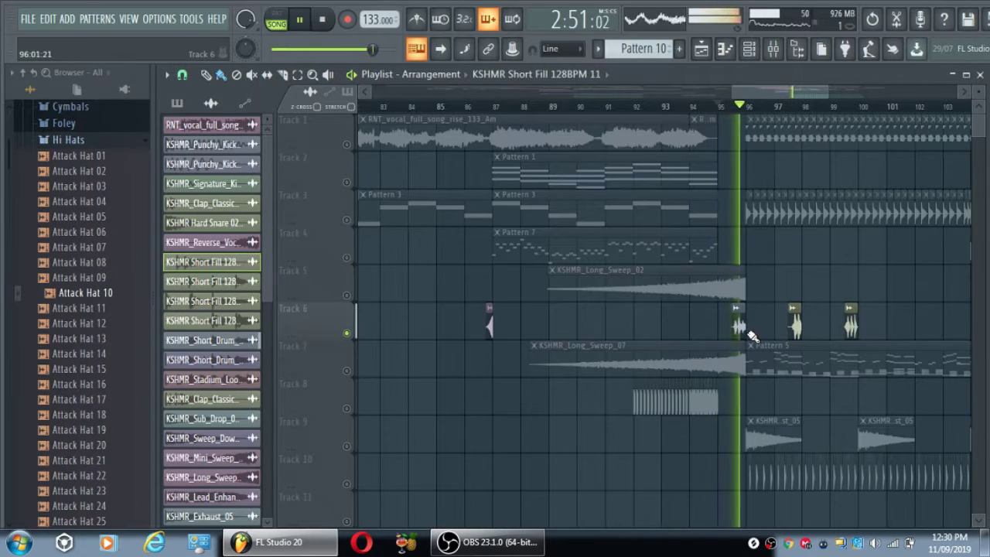
pyautogui.press('space')
pyautogui.rightClick(348, 334)
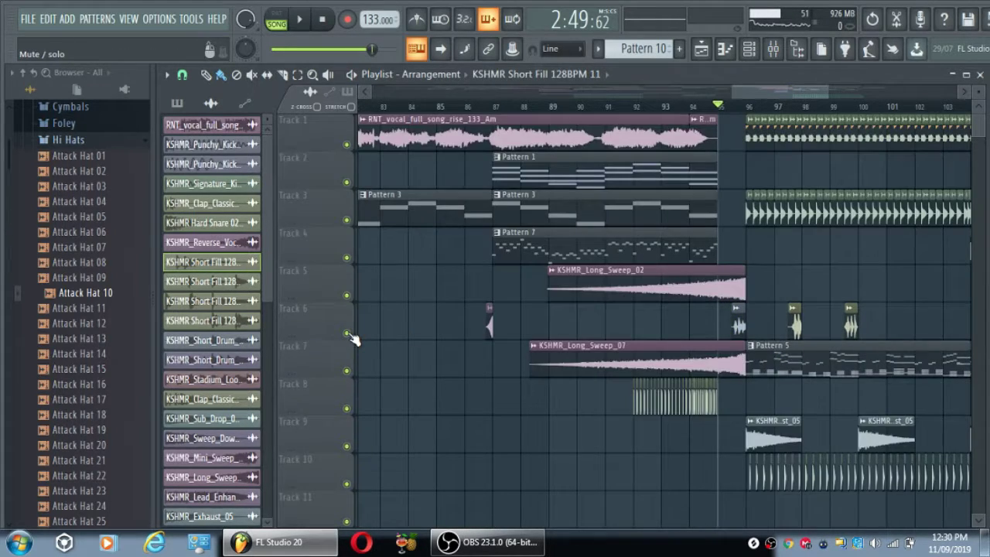
# Look over the last section from bar 96 and inspect the sample settings of the KSHMR_White_Noise_02 exhaust clip near bar 112
pyautogui.moveTo(783, 86); pyautogui.dragTo(834, 88)
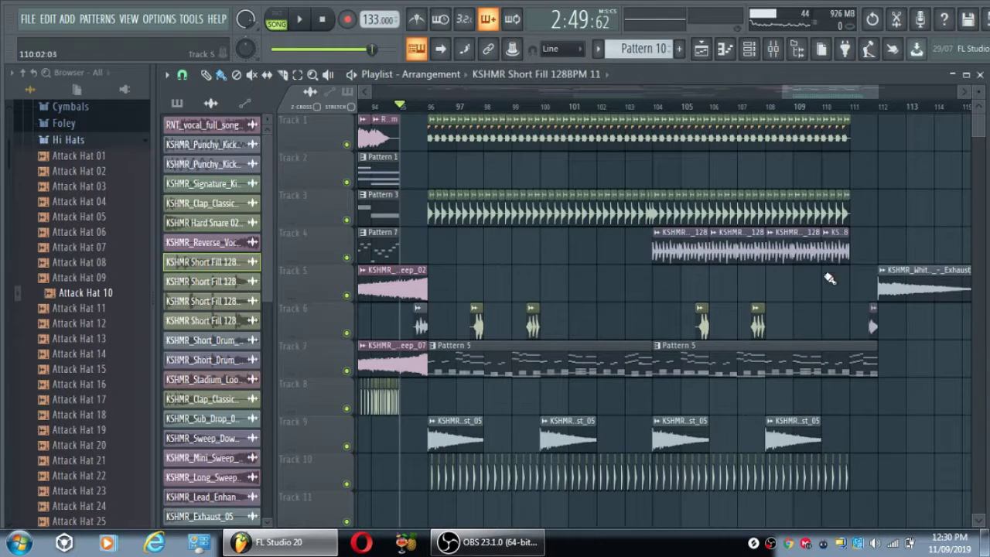
pyautogui.scroll(-4, 676, 408)
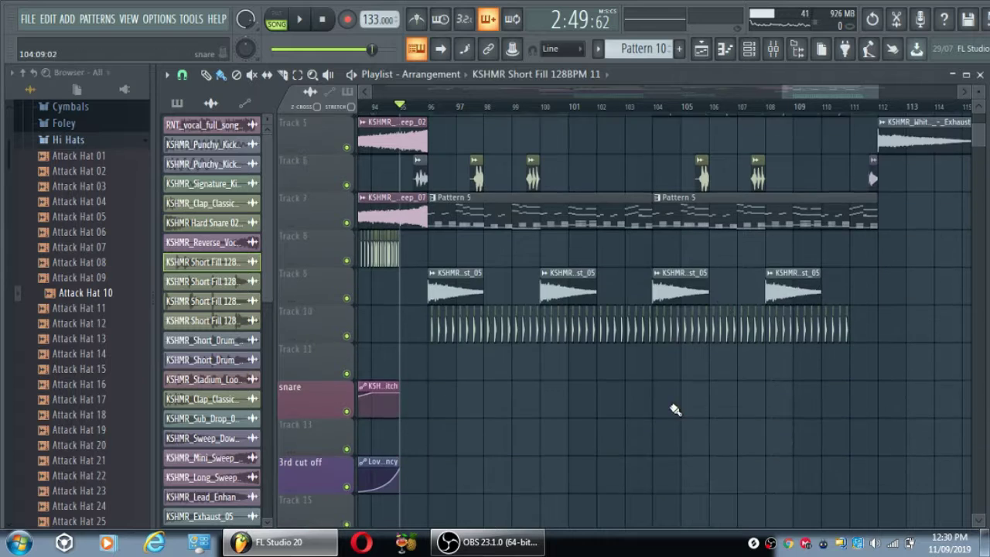
pyautogui.scroll(3, 828, 288)
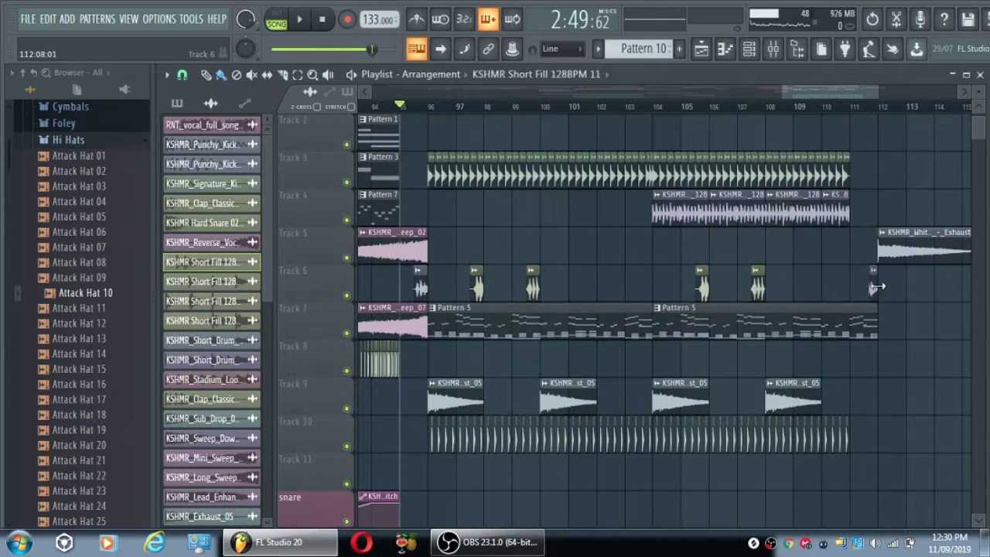
pyautogui.doubleClick(938, 244)
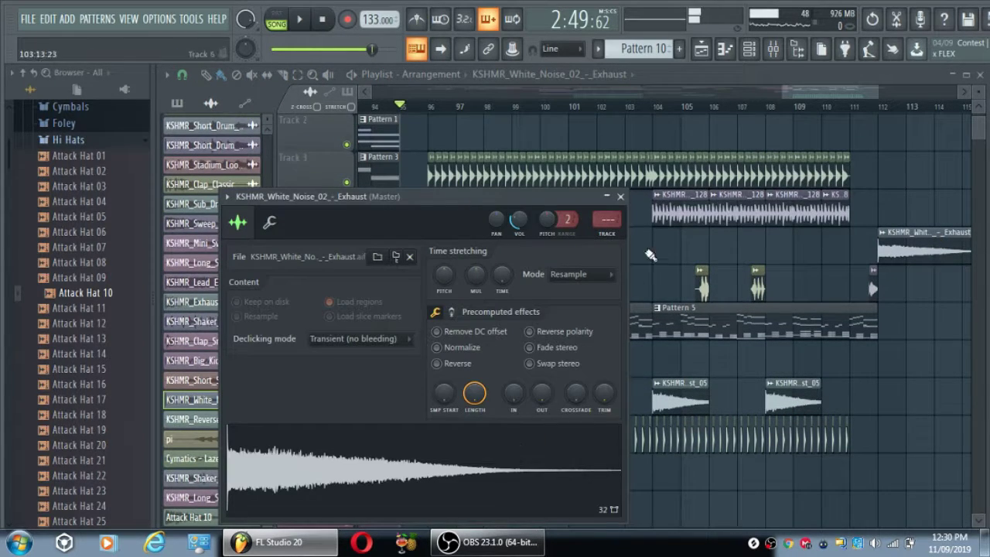
pyautogui.click(620, 198)
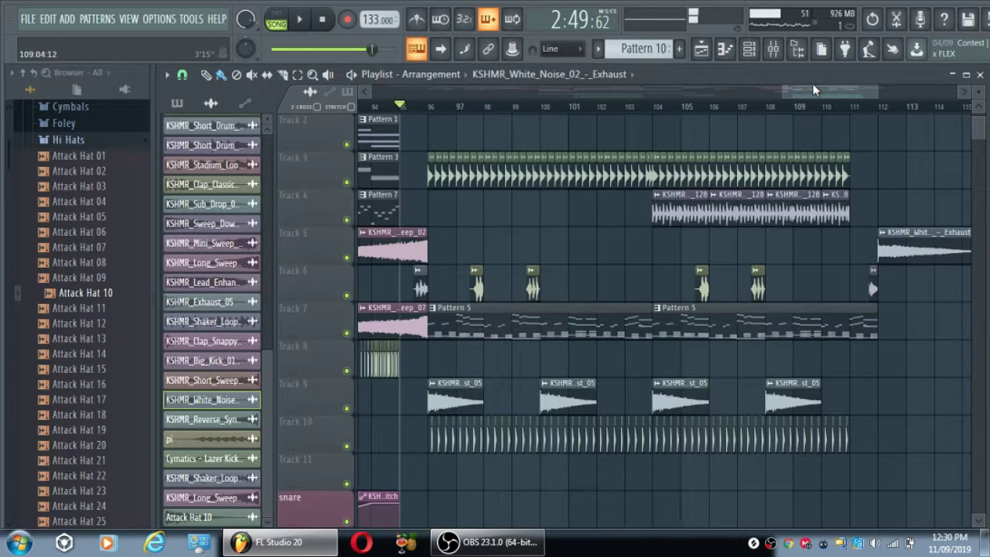
# Show the whole arrangement and examine the cut off automation clips and the piano, bass, chain and main lead tracks
pyautogui.moveTo(812, 85); pyautogui.dragTo(474, 79)
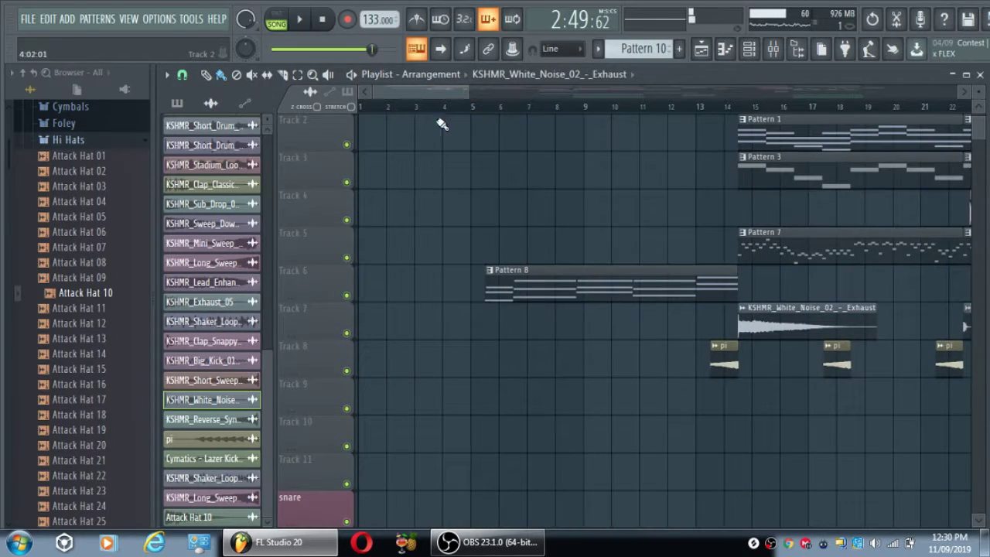
pyautogui.moveTo(467, 92); pyautogui.dragTo(879, 143)
pyautogui.scroll(-6, 723, 290)
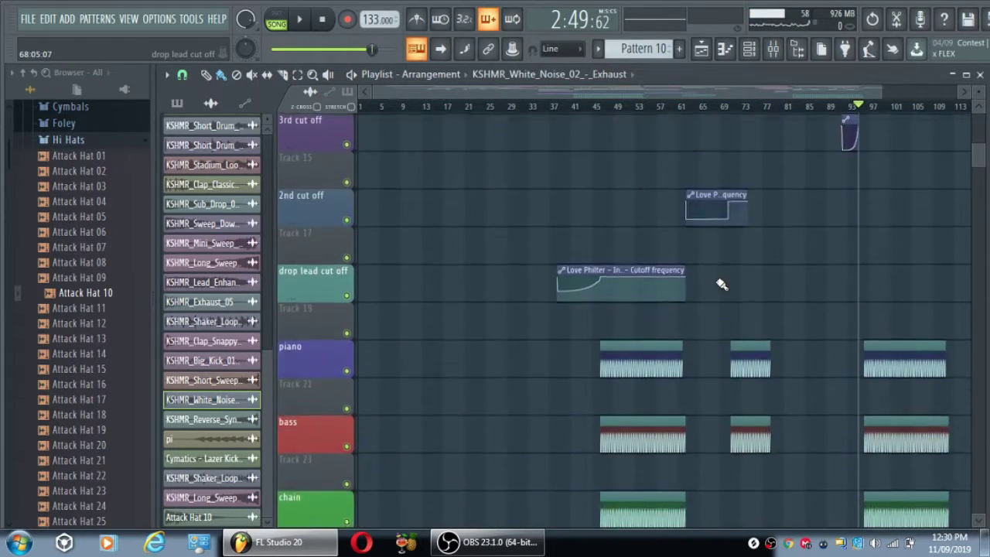
pyautogui.scroll(1, 729, 278)
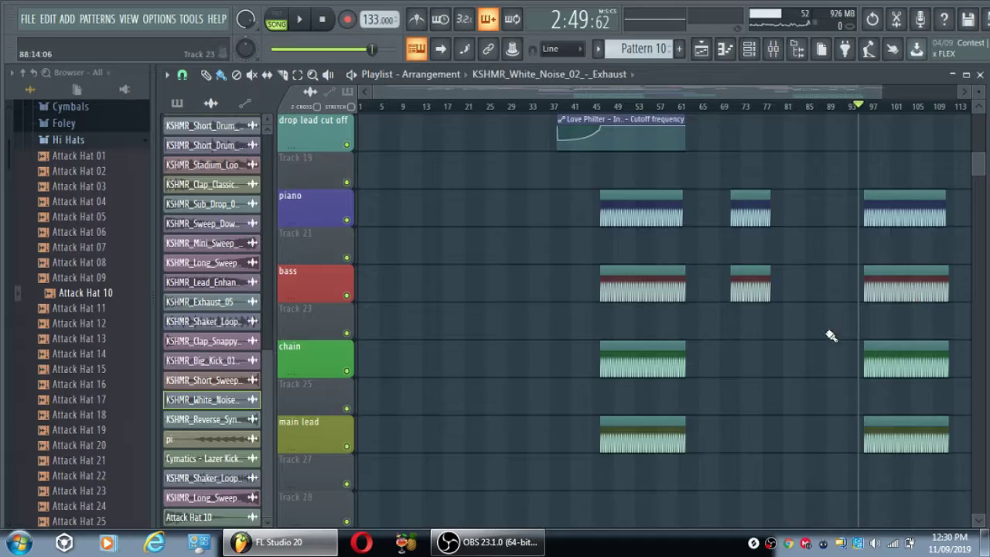
pyautogui.scroll(2, 758, 403)
pyautogui.scroll(-4, 697, 371)
pyautogui.scroll(6, 542, 332)
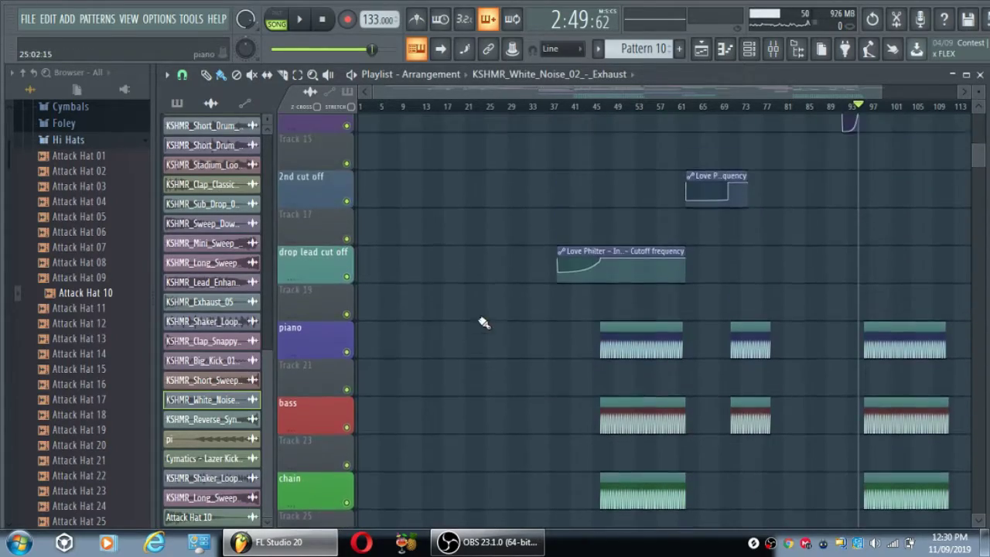
pyautogui.scroll(6, 555, 317)
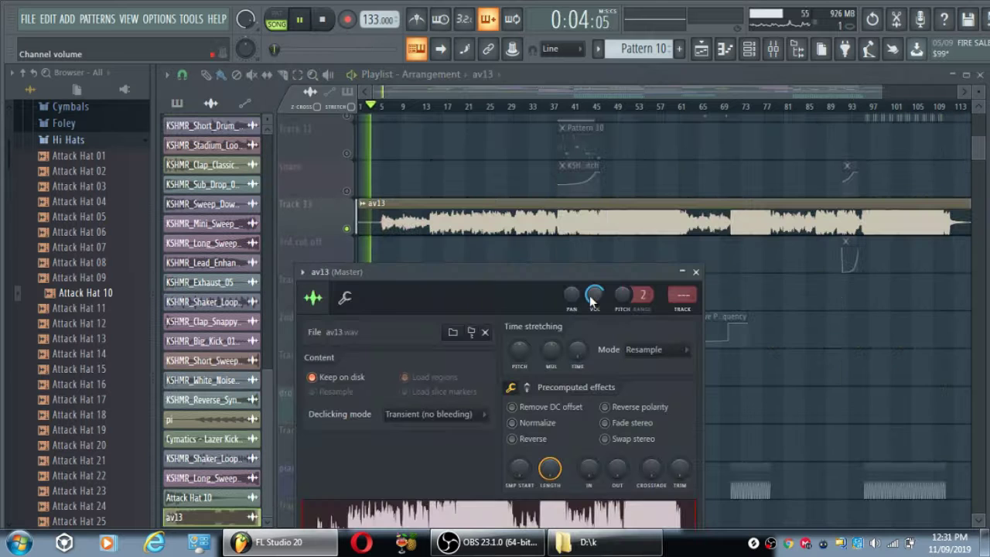
# Close the av13 sample settings and review all tracks across the full arrangement while the soloed av13 clip on Track 13 plays
pyautogui.click(696, 272)
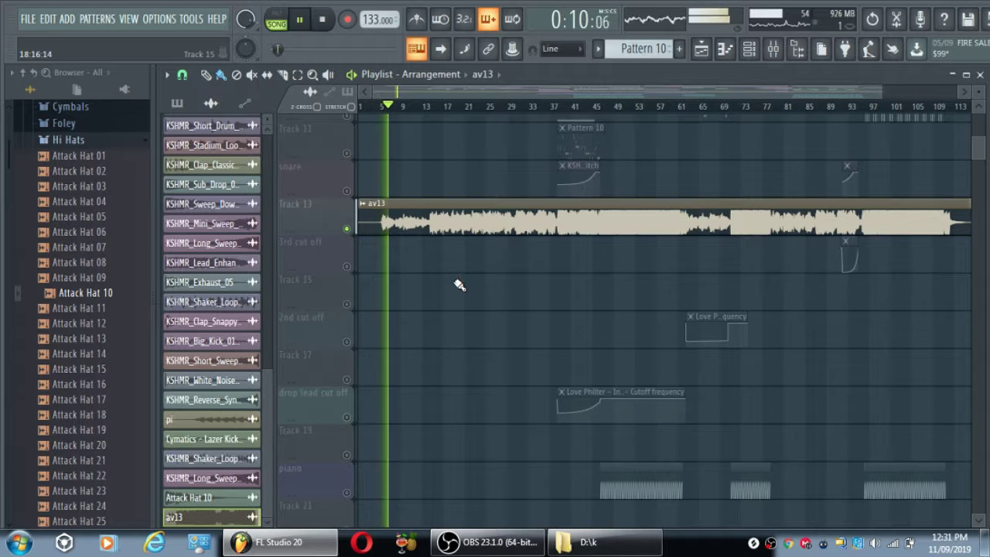
pyautogui.scroll(3, 459, 285)
pyautogui.scroll(7, 482, 265)
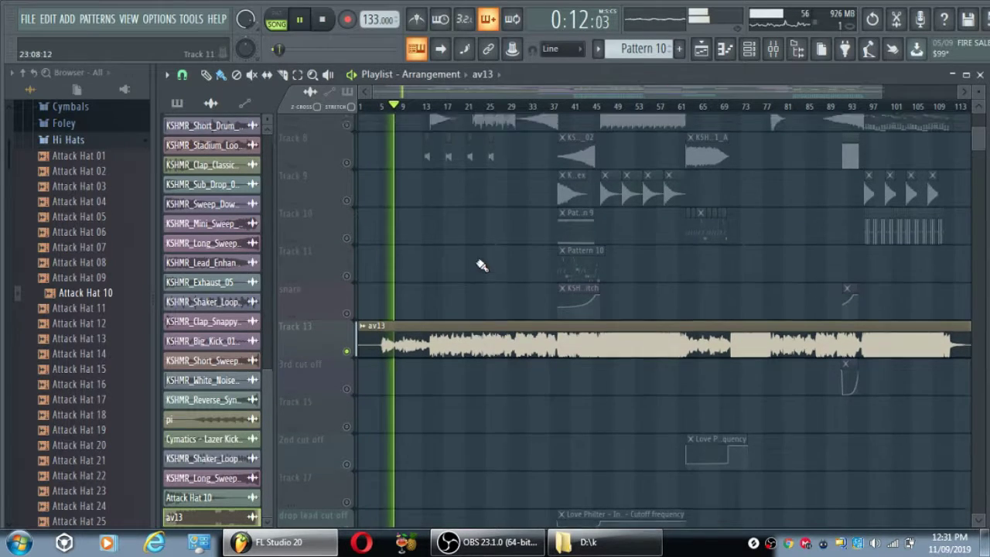
pyautogui.scroll(-16, 520, 252)
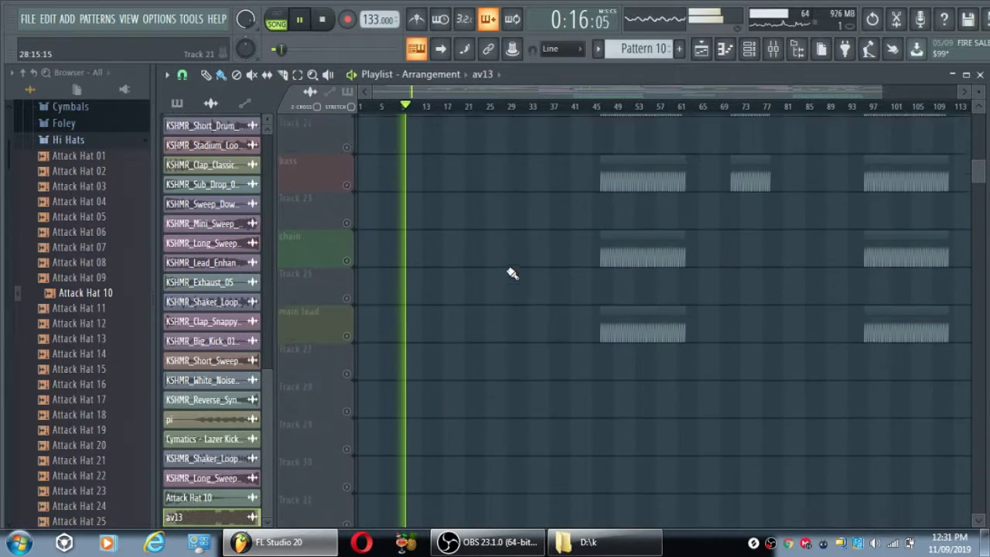
pyautogui.scroll(4, 502, 281)
pyautogui.scroll(7, 491, 284)
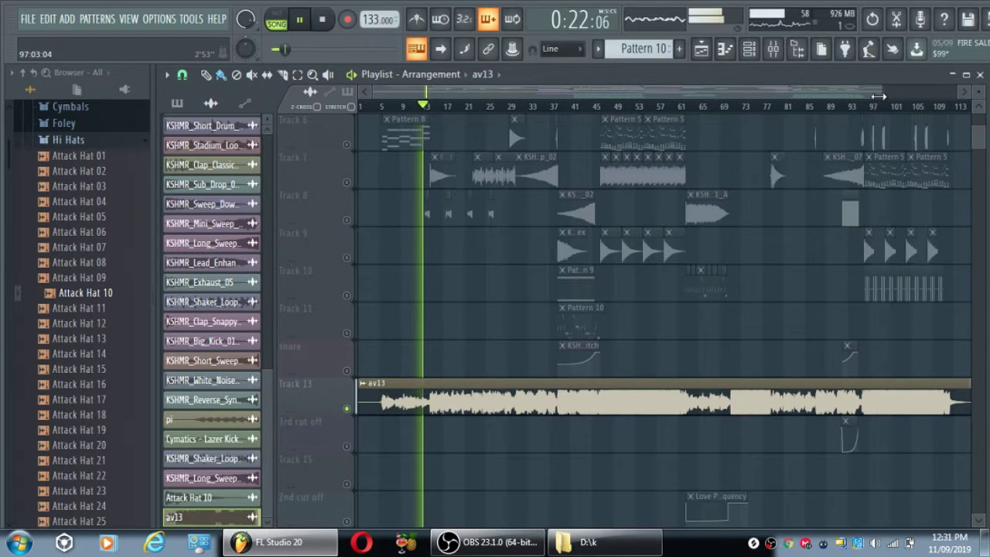
pyautogui.moveTo(878, 96); pyautogui.dragTo(902, 96)
pyautogui.scroll(-2, 766, 376)
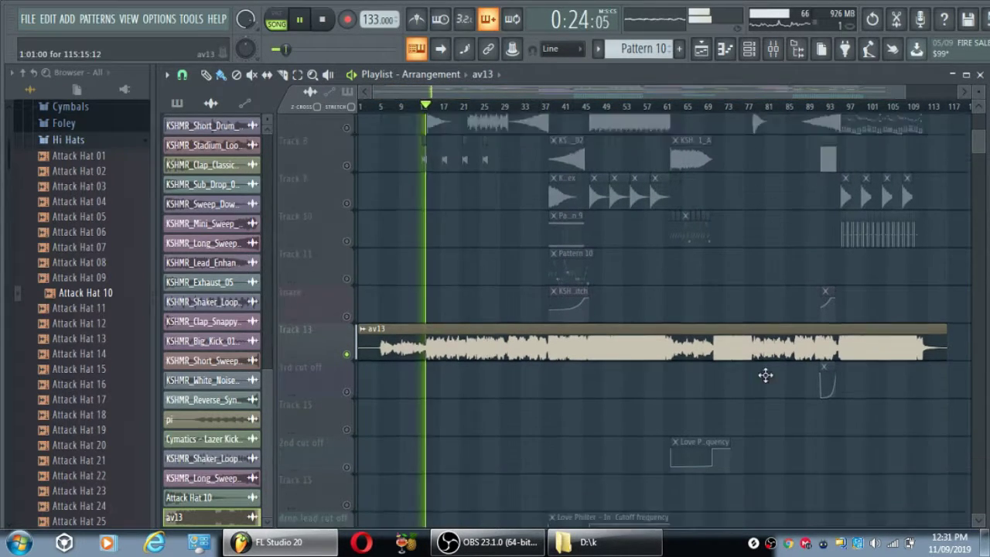
pyautogui.scroll(-9, 766, 375)
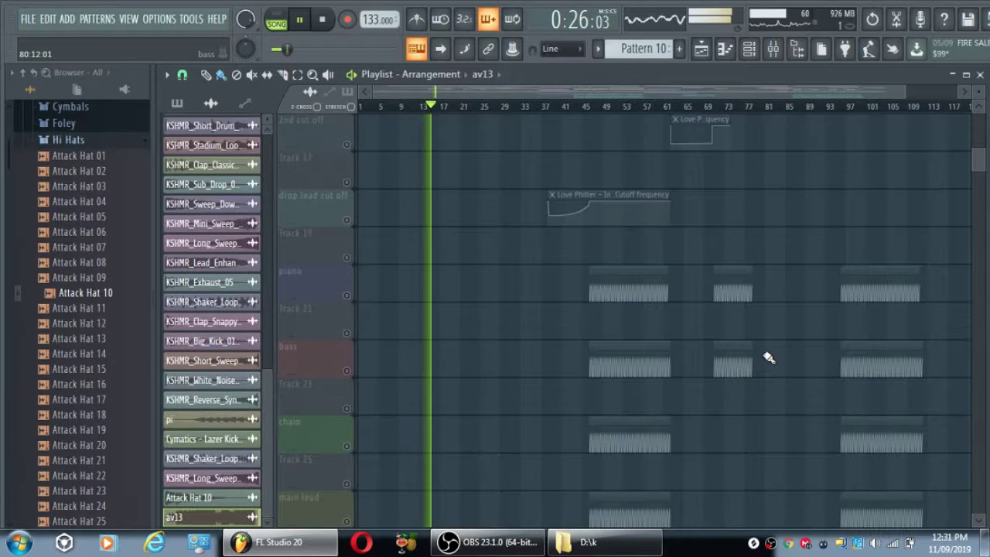
pyautogui.scroll(-3, 770, 357)
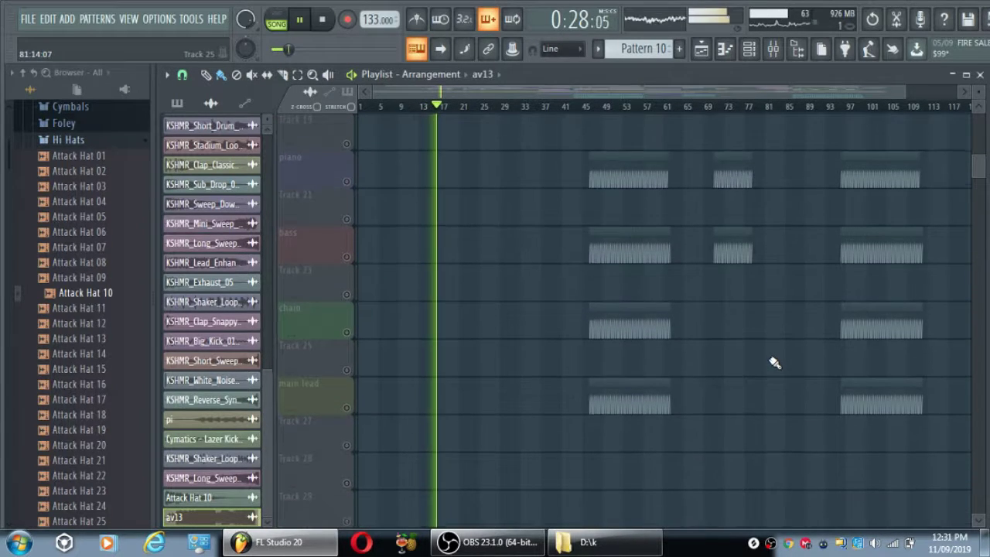
pyautogui.scroll(8, 775, 362)
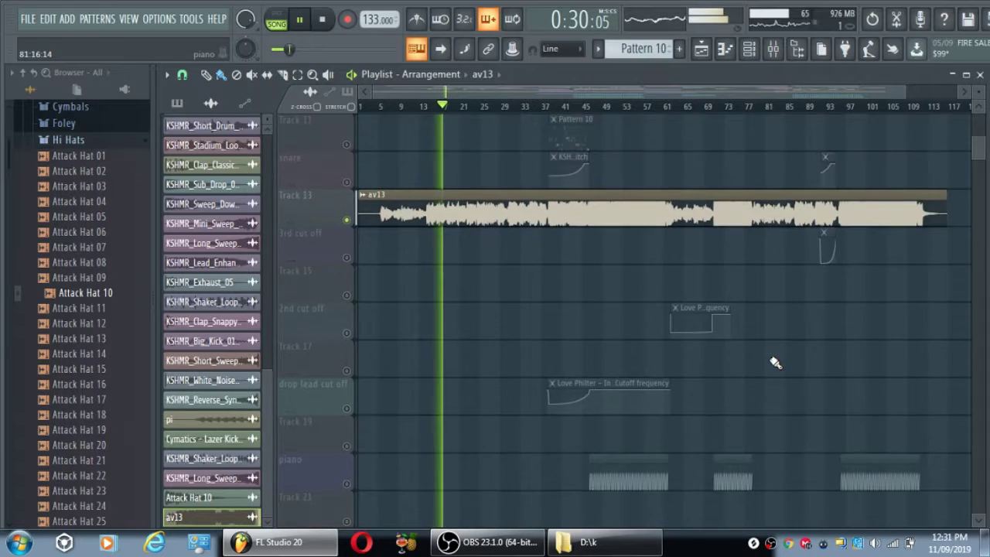
pyautogui.scroll(10, 774, 362)
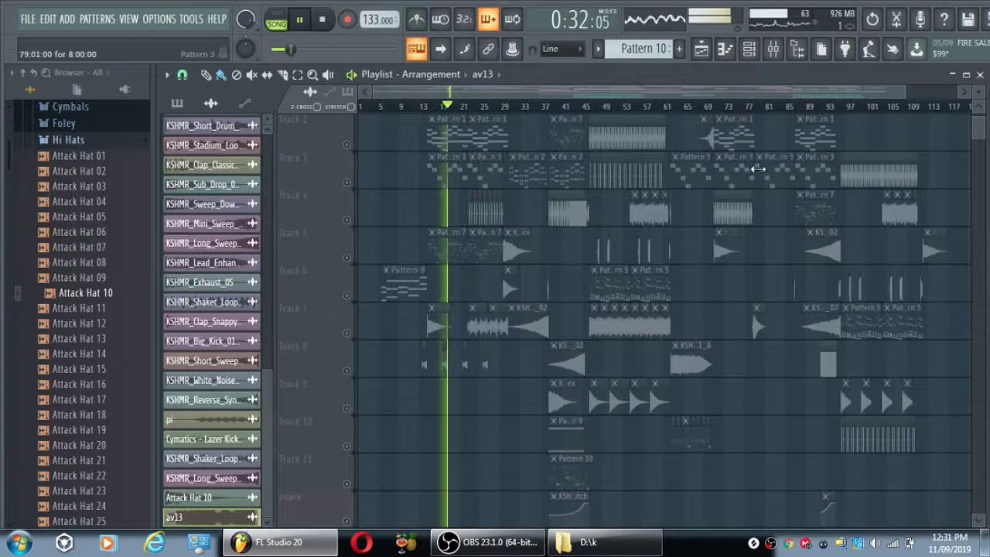
# Check the Master channel and the insert levels in the mixer, and return to the playlist
pyautogui.click(774, 51)
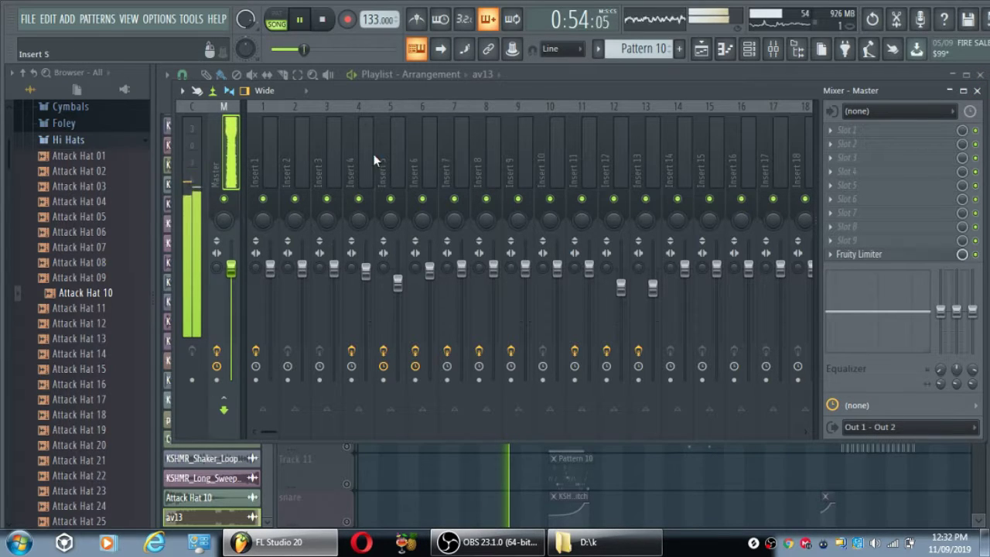
pyautogui.click(981, 75)
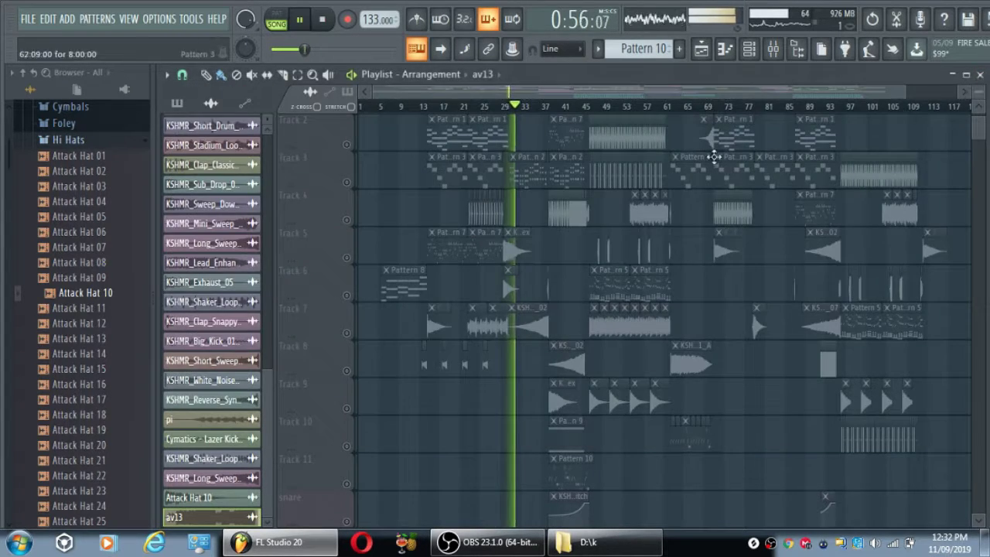
# Review the arrangement's upper tracks, cut off automation clips and piano, bass, chain and main lead tracks while the av13 render plays
pyautogui.scroll(-3, 597, 244)
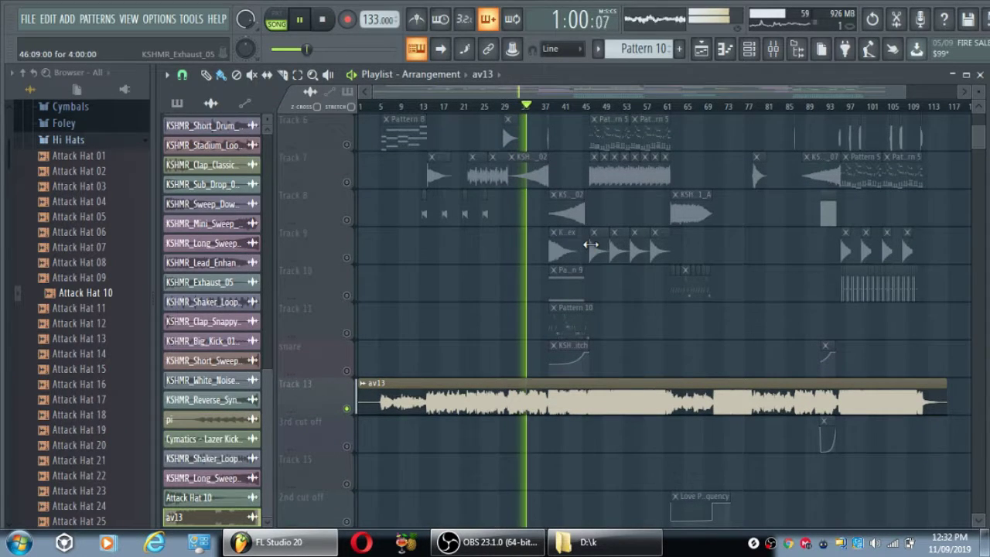
pyautogui.scroll(-1, 593, 259)
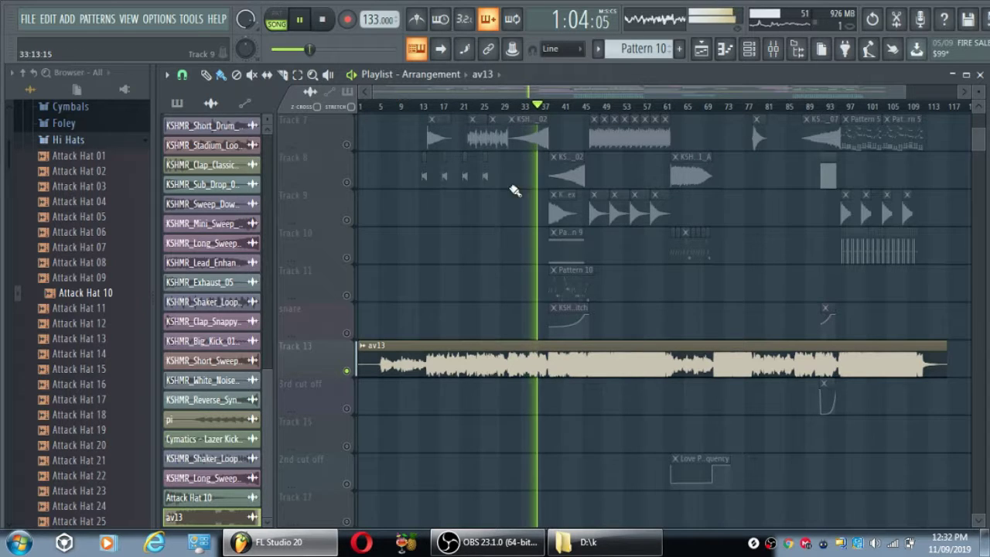
pyautogui.scroll(5, 534, 202)
pyautogui.scroll(1, 542, 212)
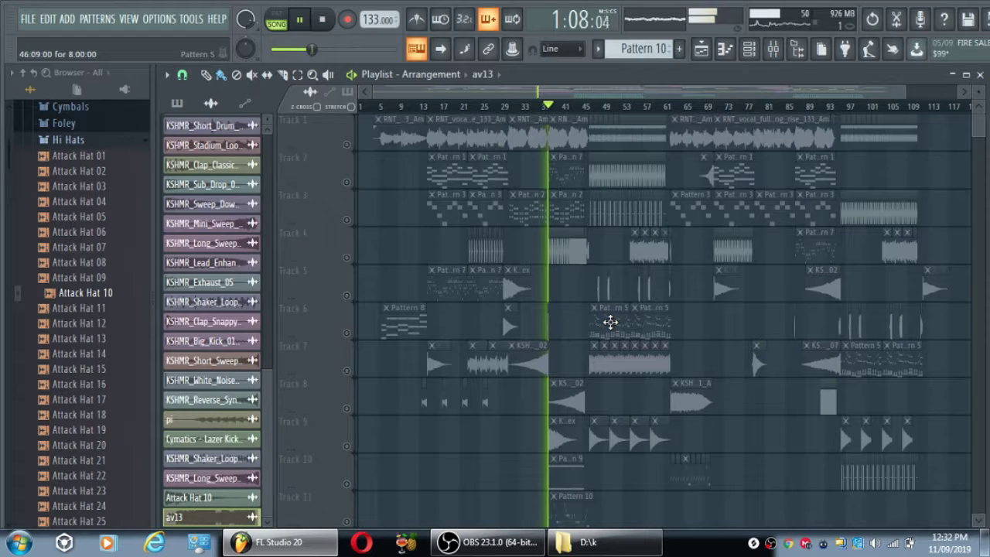
pyautogui.scroll(-5, 593, 344)
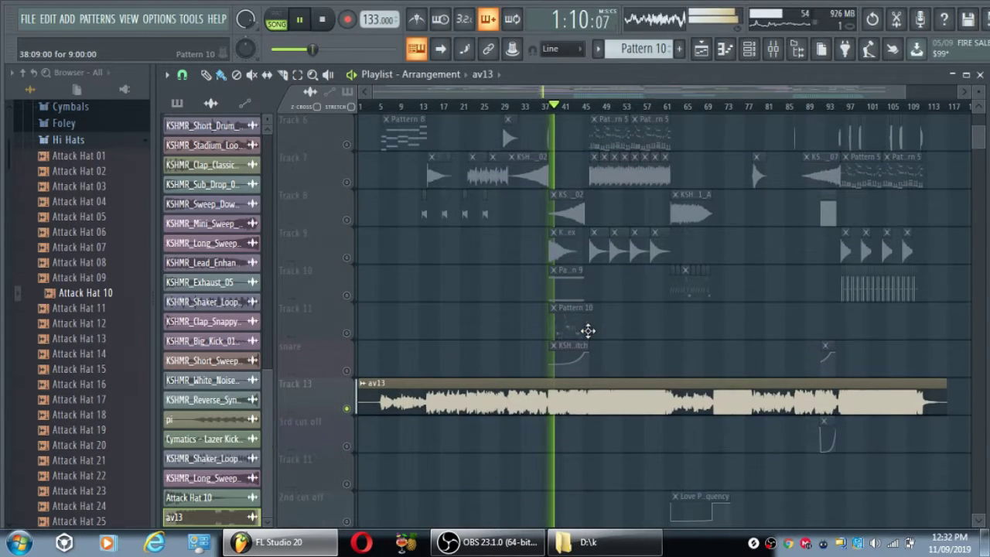
pyautogui.scroll(-8, 621, 332)
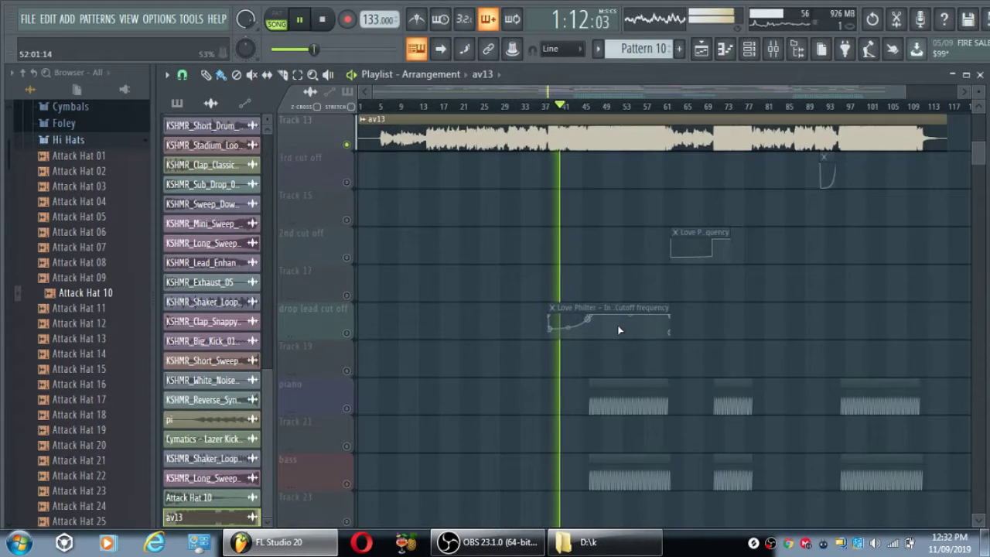
pyautogui.scroll(-4, 708, 282)
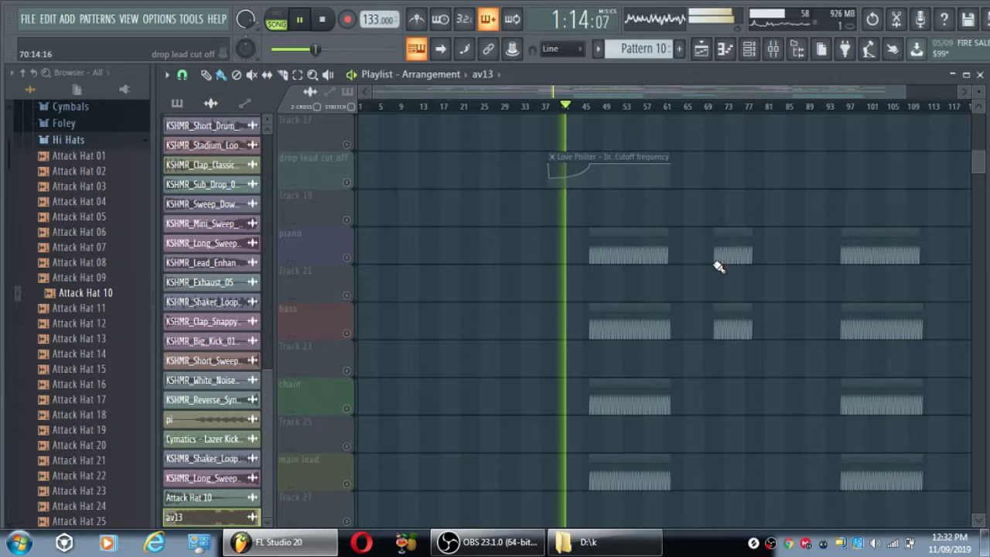
pyautogui.scroll(11, 707, 284)
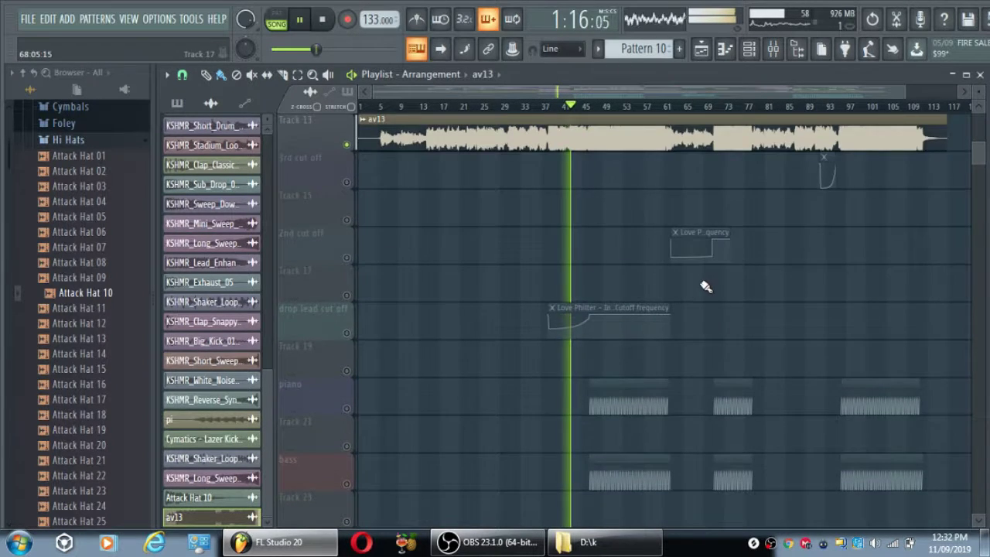
pyautogui.scroll(5, 701, 285)
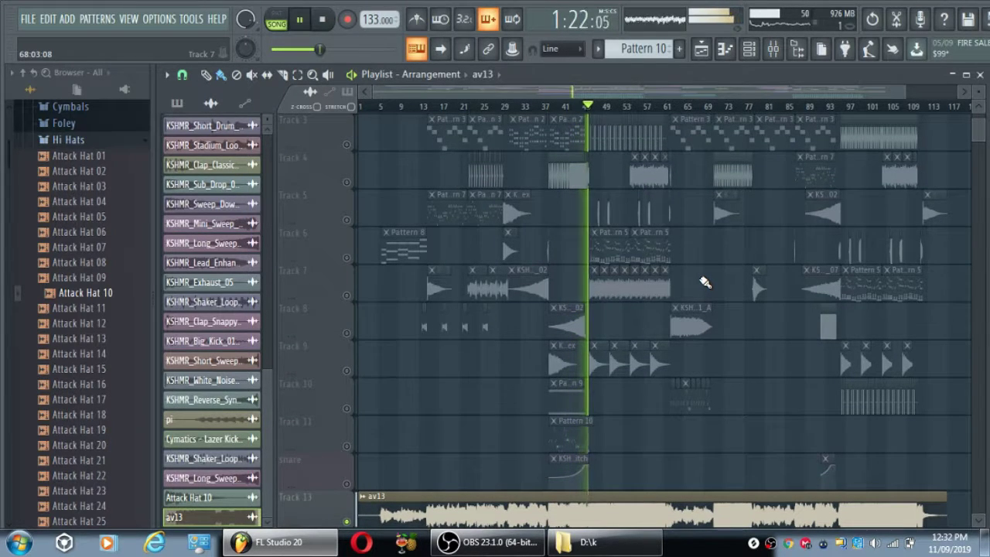
# Shrink the playlist track height and follow the av13 playback across the compact arrangement through to its final bars
pyautogui.scroll(-2, 978, 92)
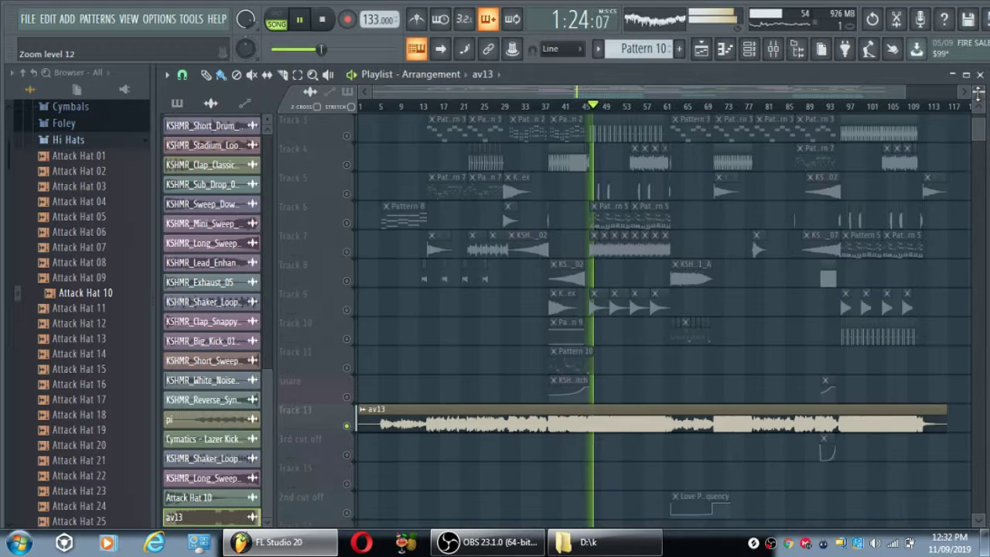
pyautogui.scroll(-3, 978, 92)
pyautogui.scroll(-1, 981, 94)
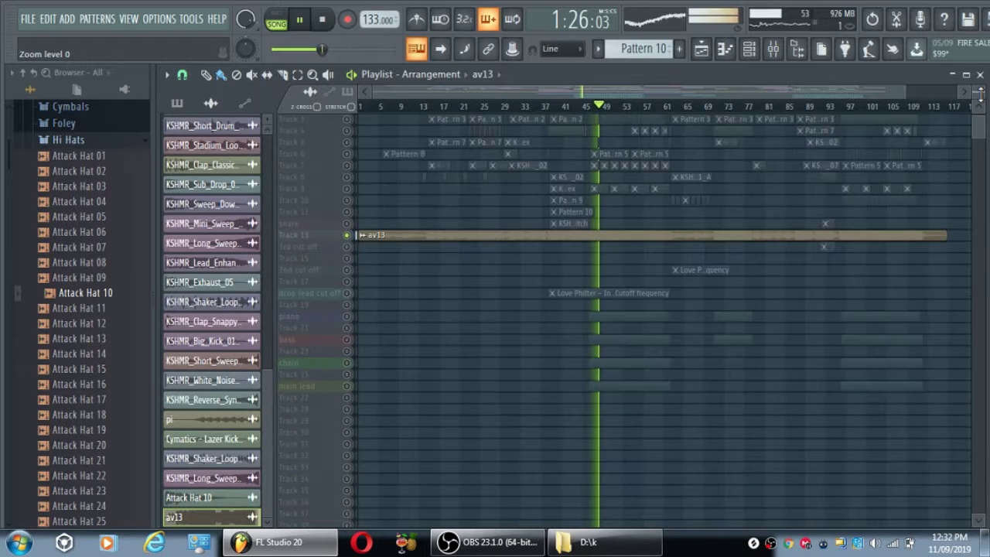
pyautogui.scroll(1, 980, 93)
pyautogui.scroll(-2, 750, 336)
pyautogui.scroll(-2, 751, 337)
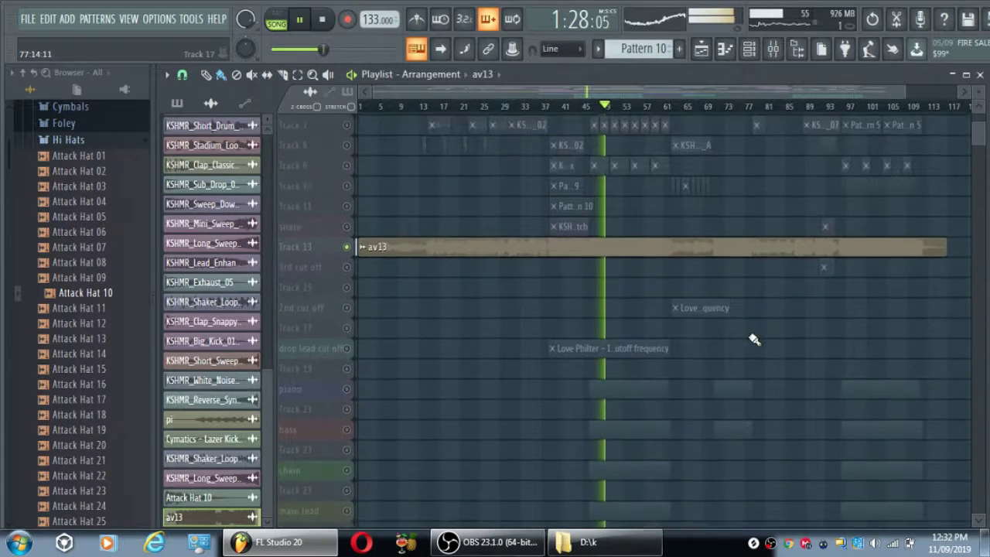
pyautogui.scroll(5, 752, 335)
pyautogui.scroll(1, 754, 327)
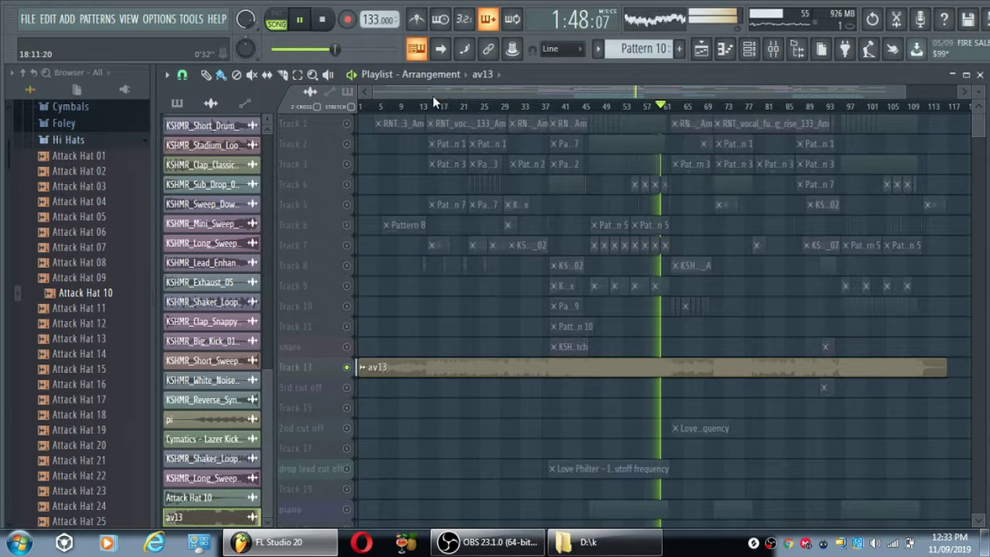
pyautogui.moveTo(401, 93); pyautogui.dragTo(410, 92)
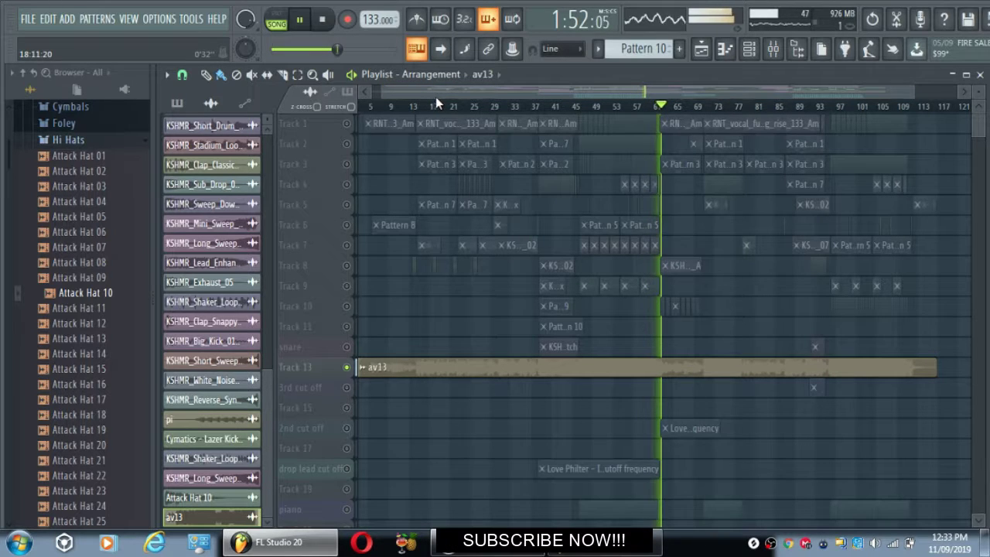
pyautogui.moveTo(390, 91); pyautogui.dragTo(530, 82)
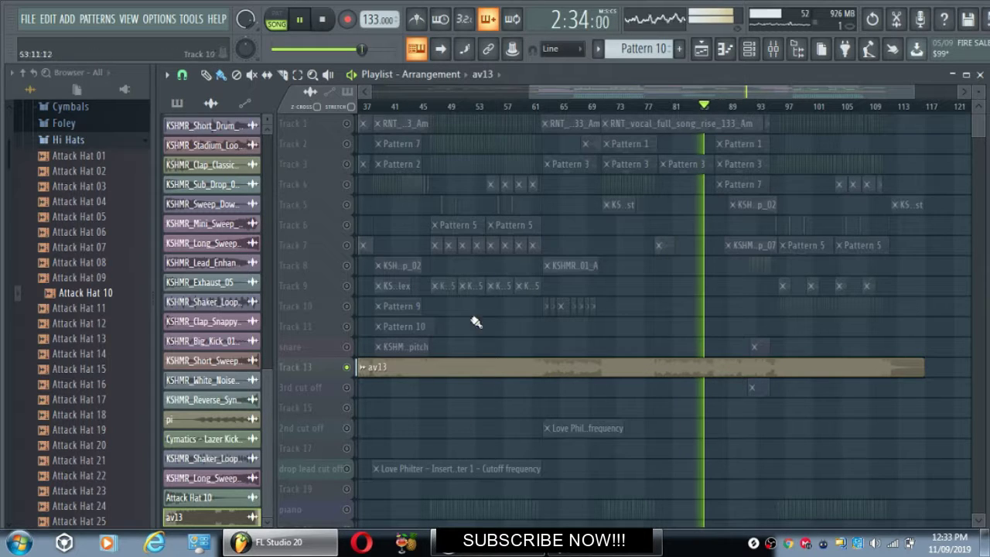
pyautogui.moveTo(560, 88); pyautogui.dragTo(575, 86)
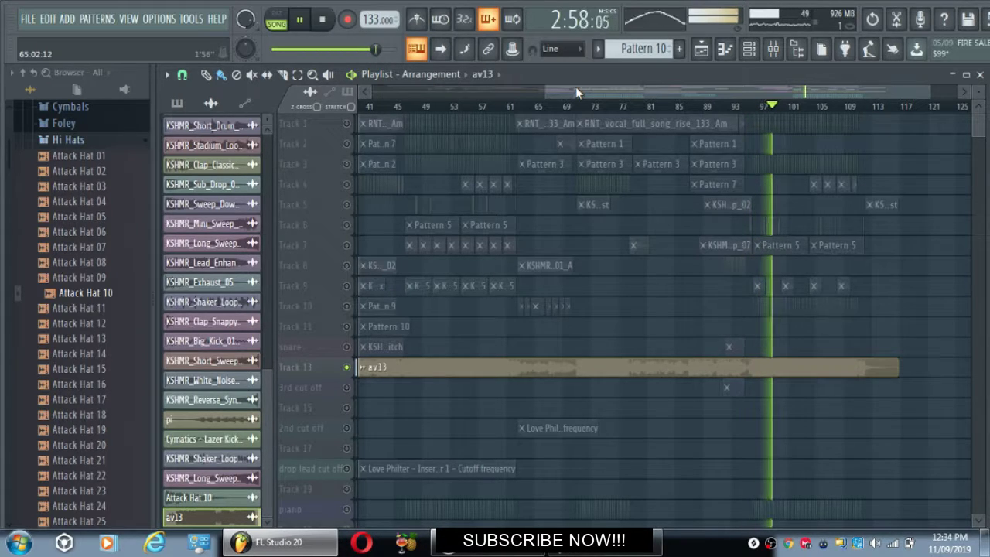
# Unsolo Track 13 to reactivate all other tracks, and mute Track 13 with the av13 clip
pyautogui.click(348, 367)
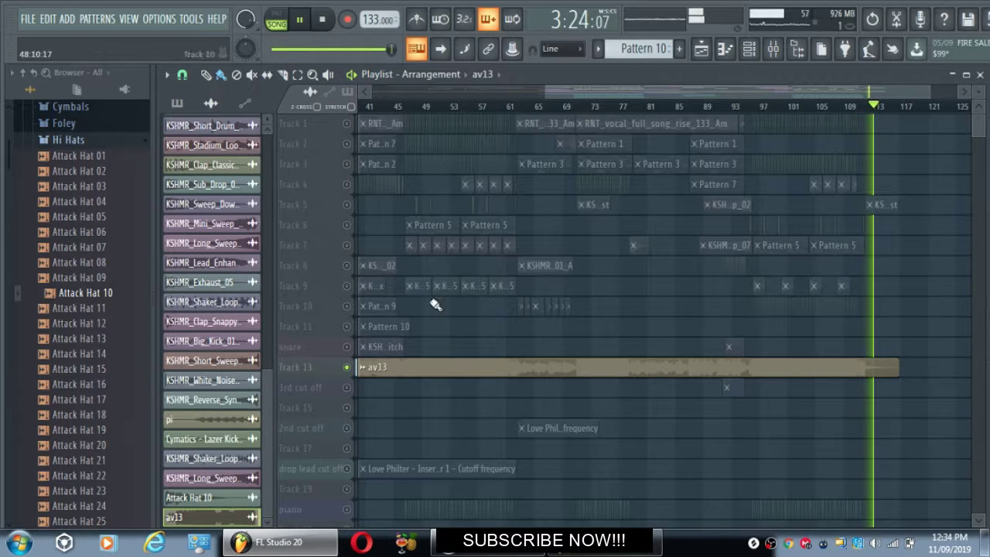
pyautogui.rightClick(347, 369)
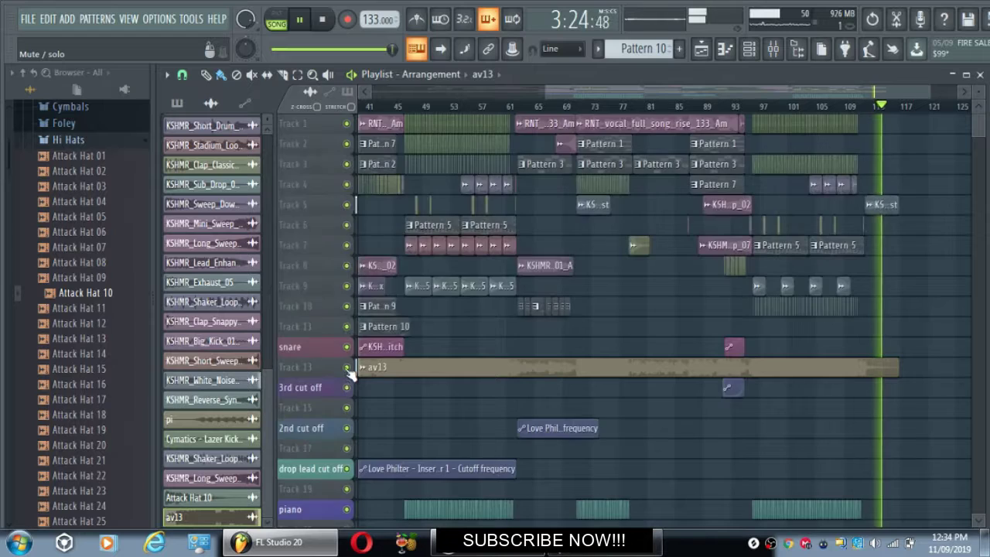
pyautogui.click(347, 368)
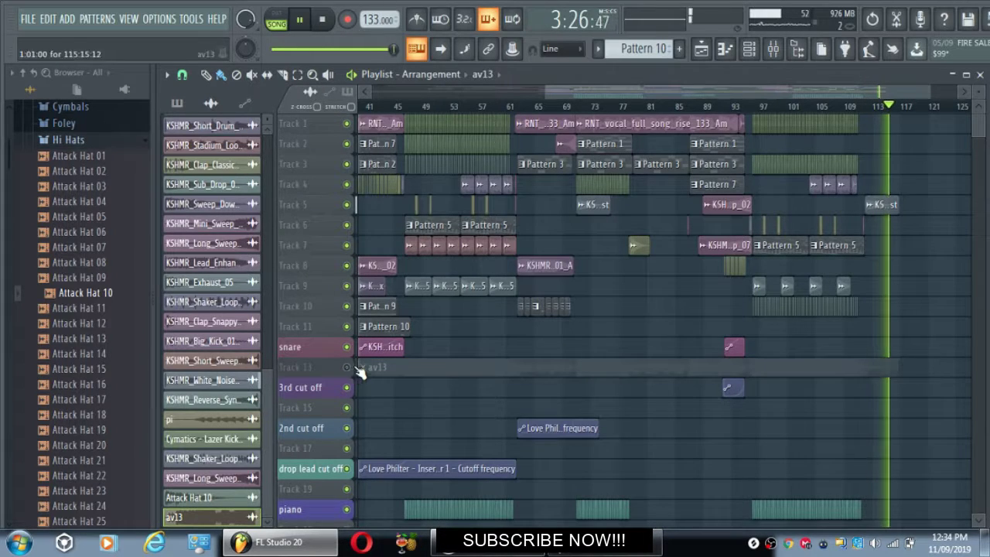